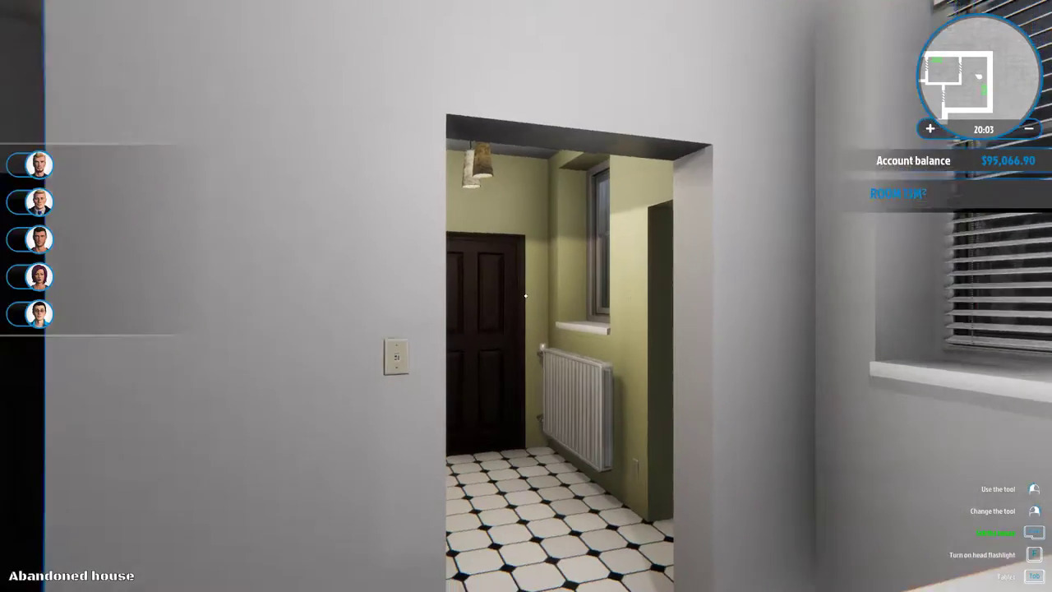
Step: Step back from the window wall and walk through the doorway into the dining room
key("s")
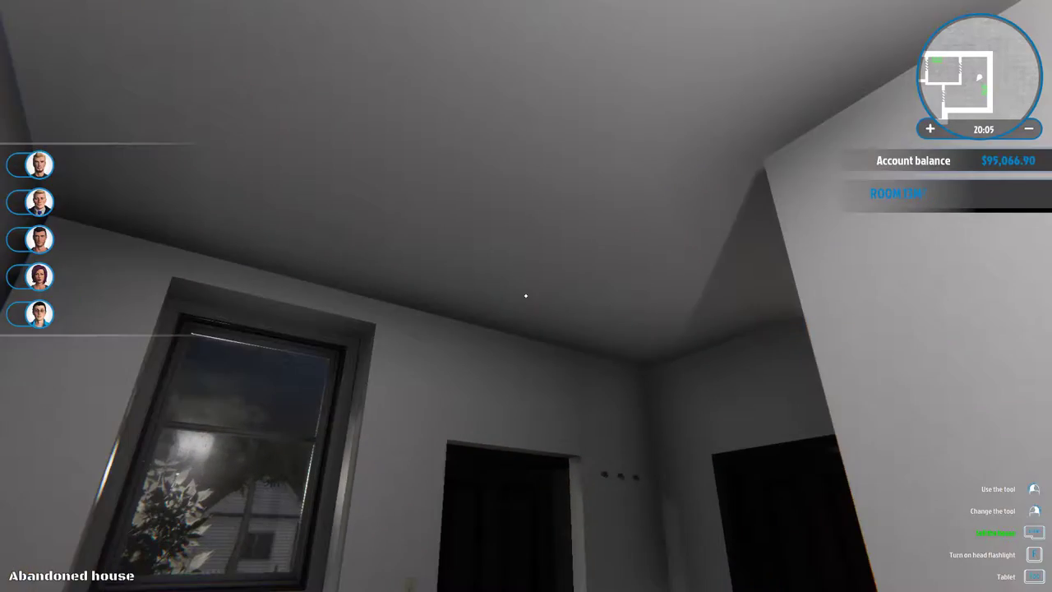
key("w")
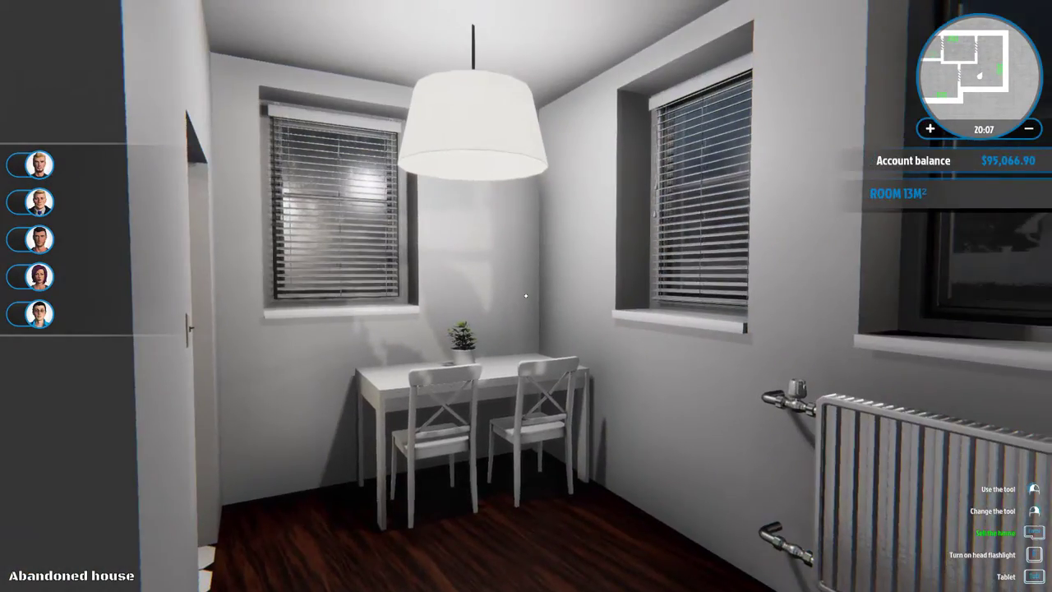
Step: Buy the Sofa Rodon seat and place it in the corner beside the radiator
key("Tab")
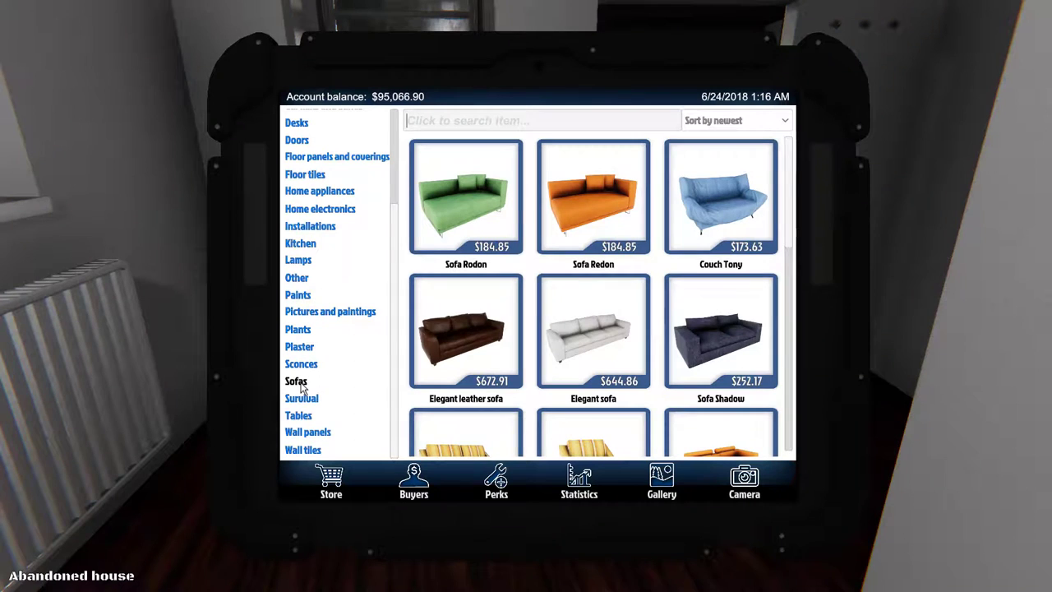
left_click(473, 232)
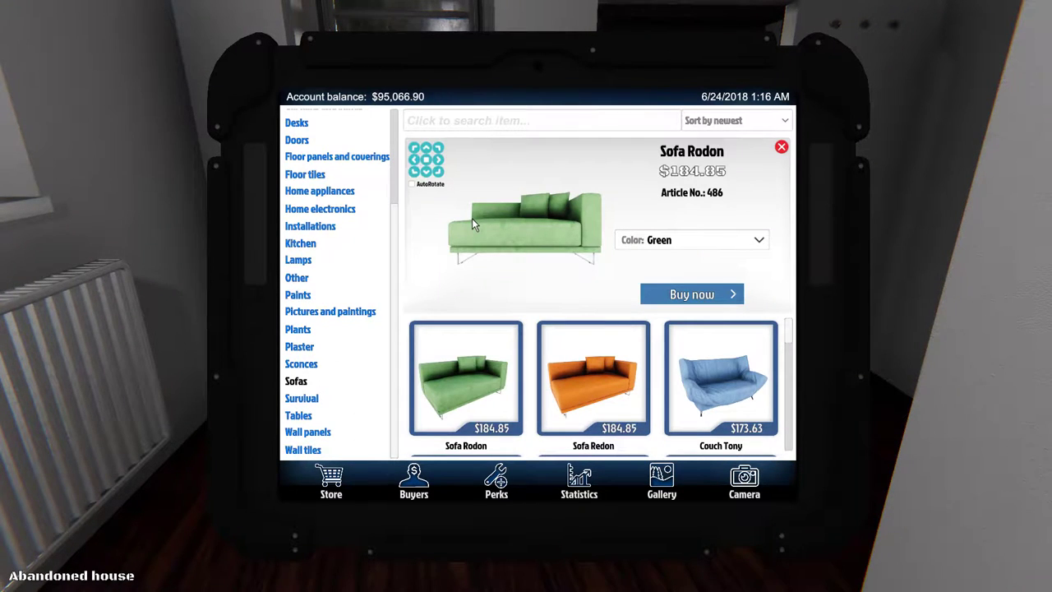
left_click(692, 294)
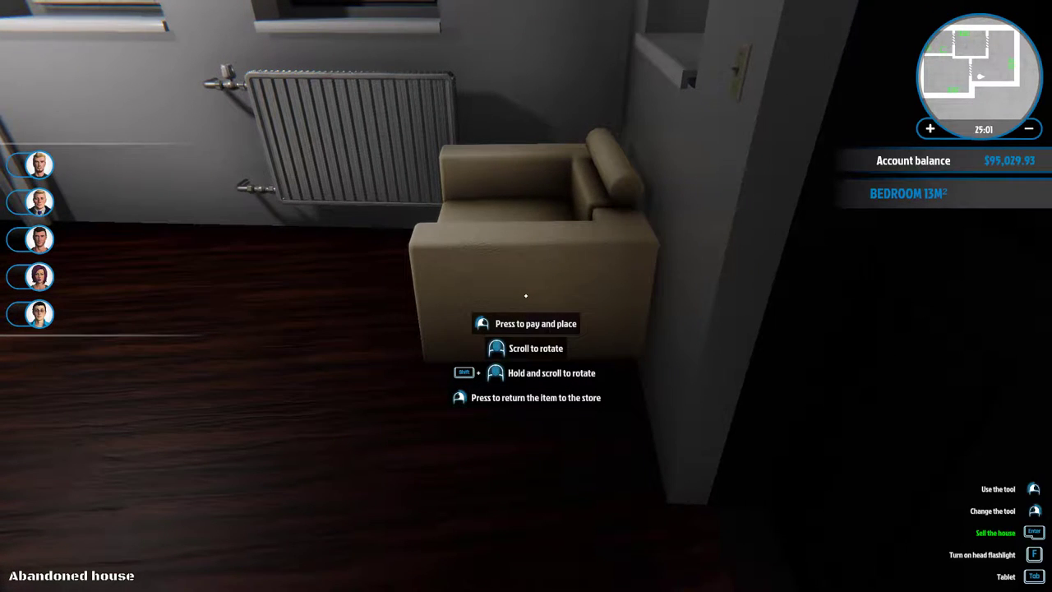
left_click(526, 295)
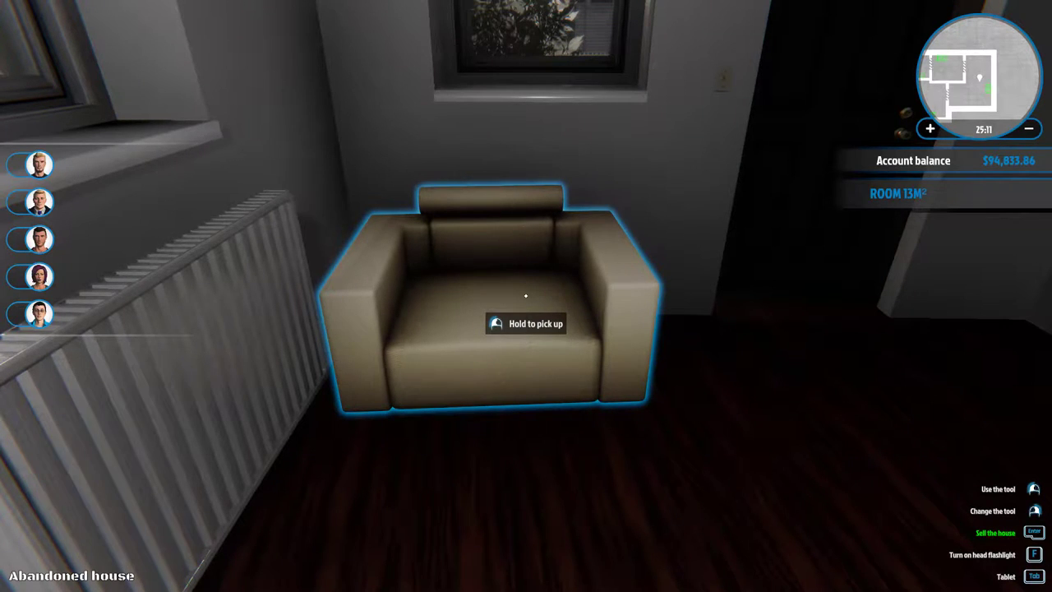
Step: Buy Bedside table Hermes from Tables and place it beside the armchair
key("Tab")
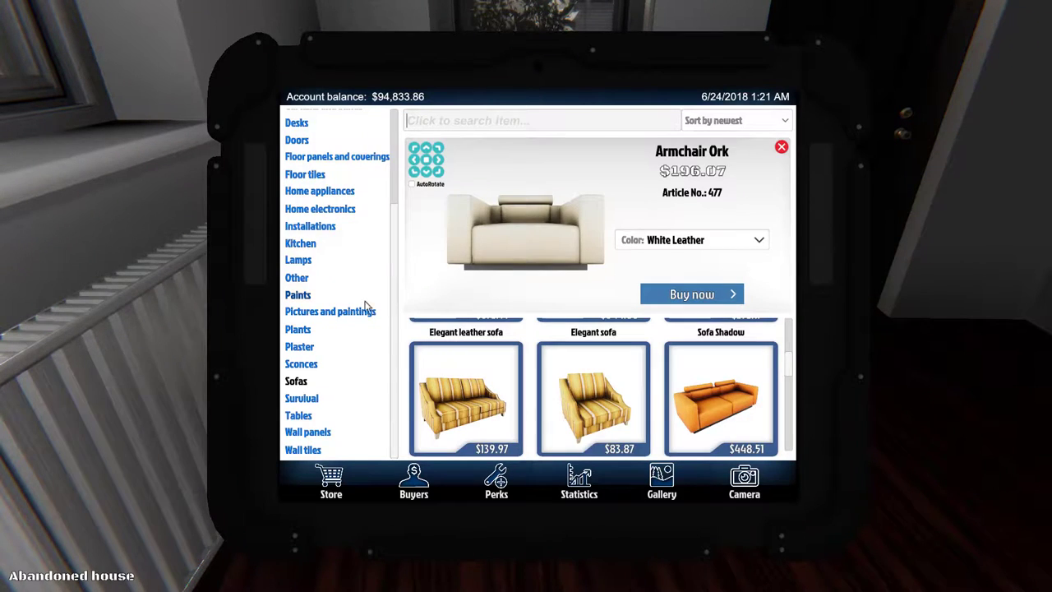
left_click(300, 416)
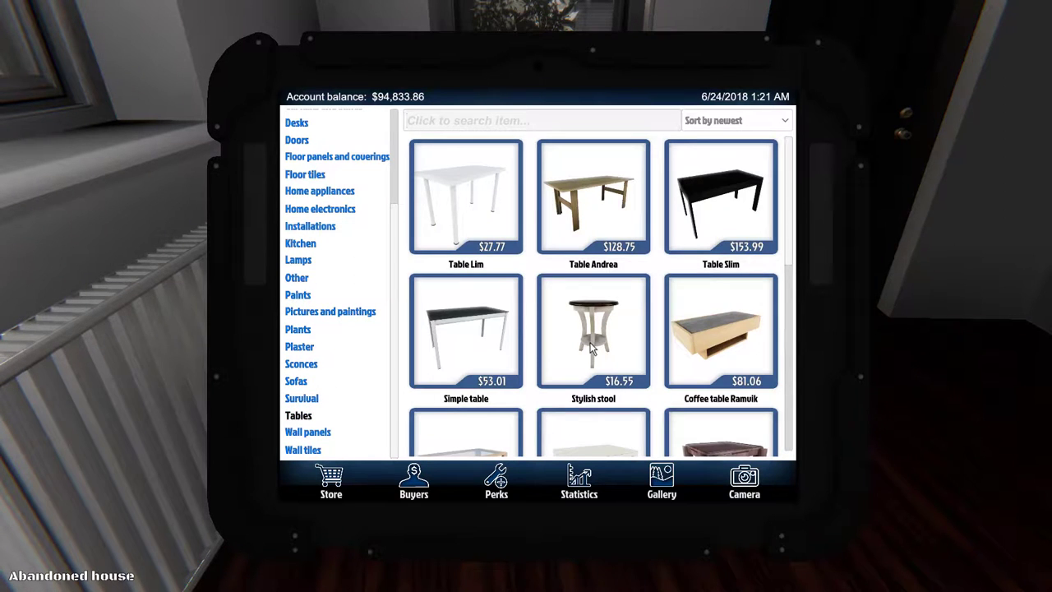
scroll(591, 349, "down", 2)
scroll(591, 349, "down", 1)
scroll(592, 349, "down", 1)
scroll(592, 349, "down", 1)
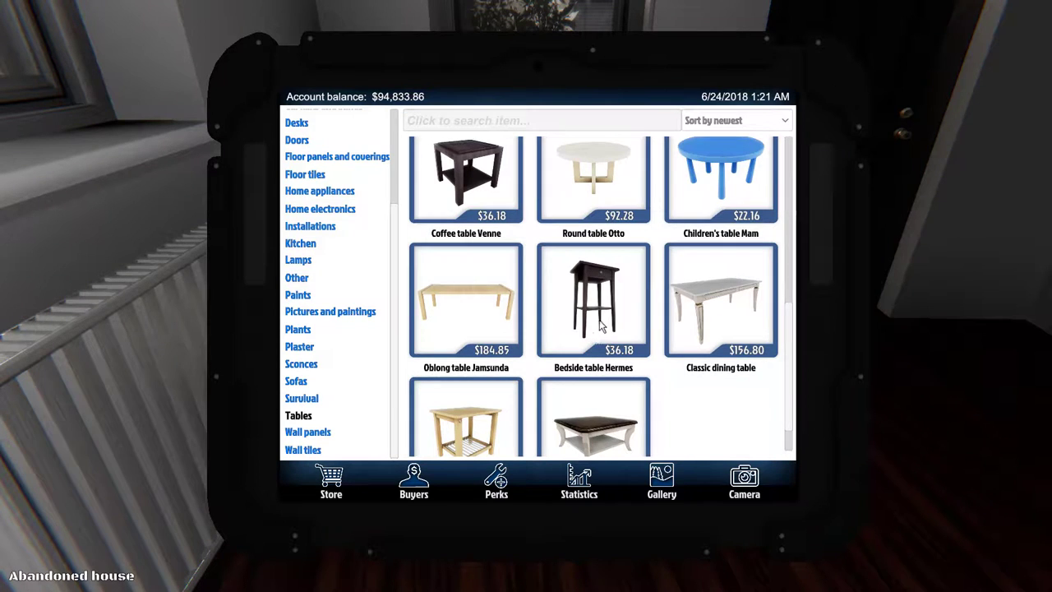
left_click(600, 321)
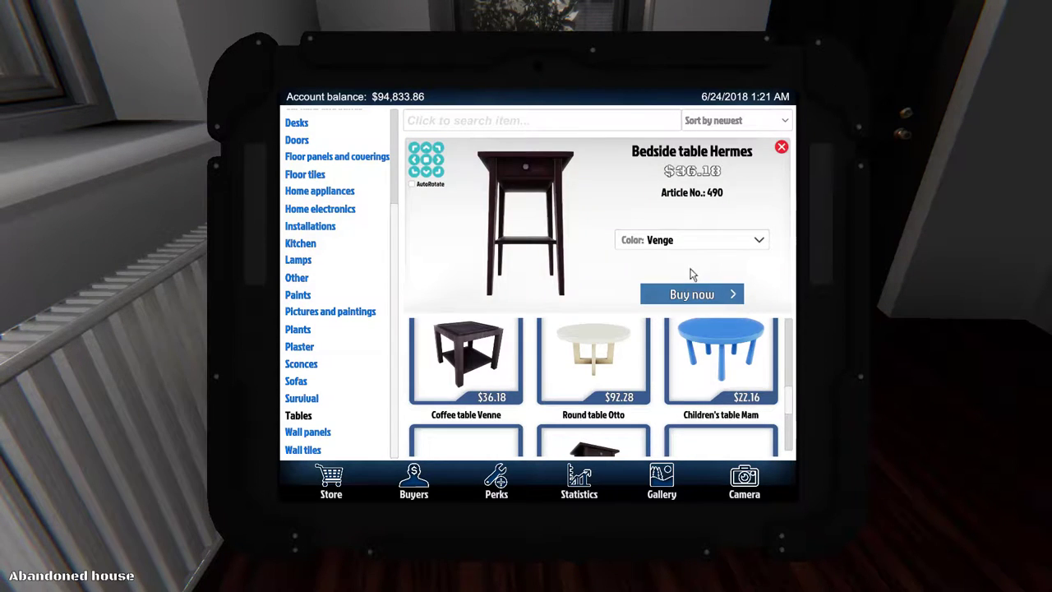
left_click(692, 294)
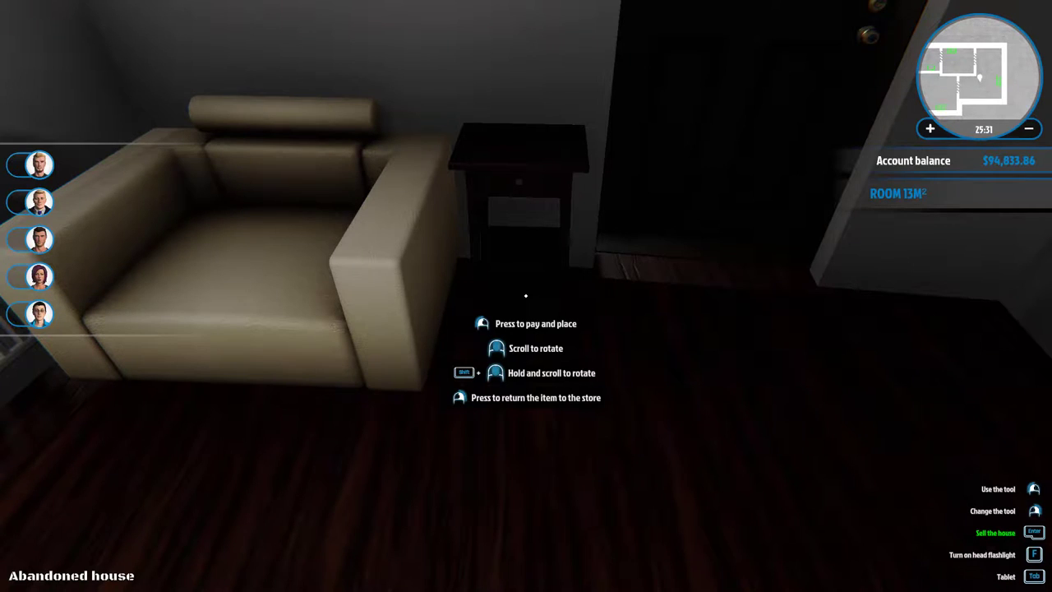
left_click(526, 295)
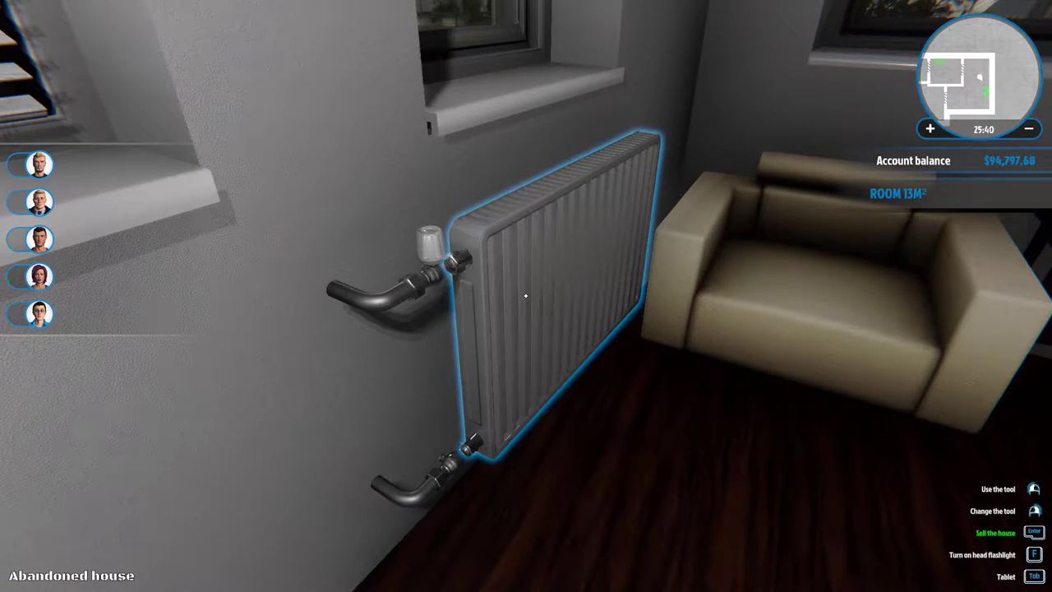
Step: Walk toward the doorway and switch to the move objects tool
key("w")
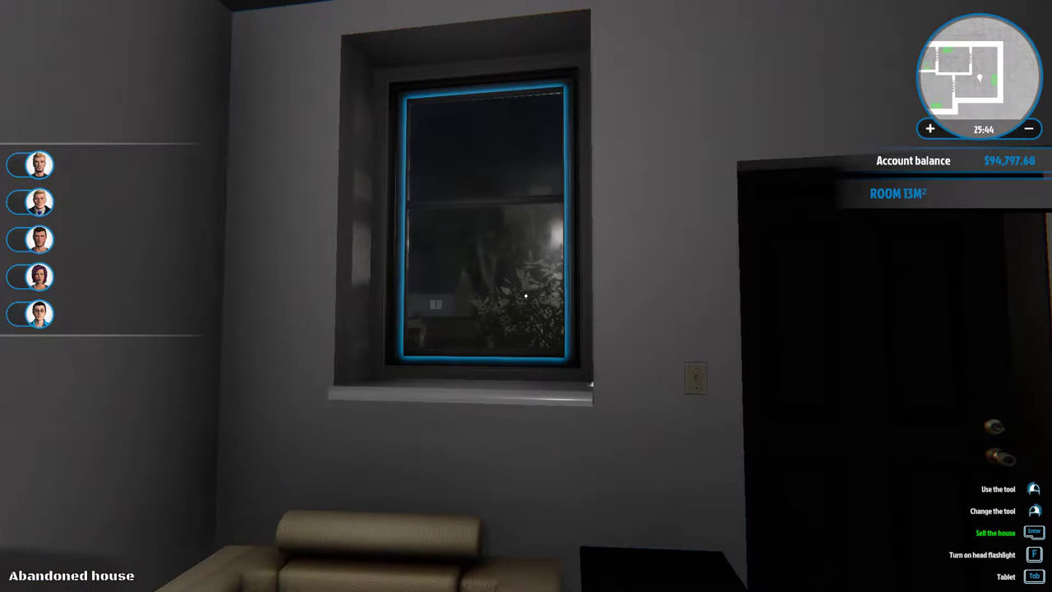
right_click(526, 296)
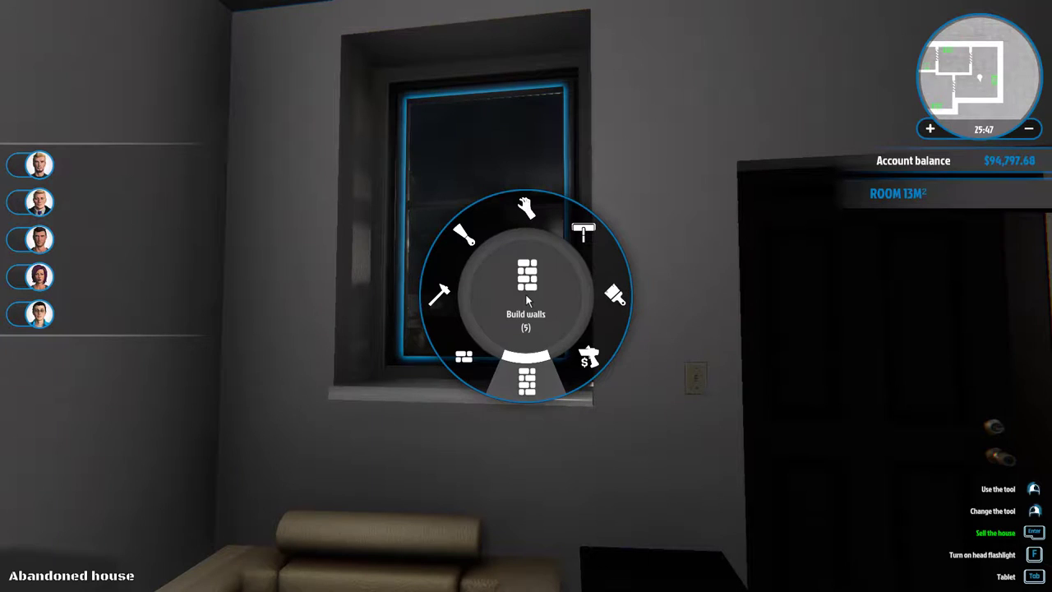
left_click(538, 223)
Step: Buy Table lamp Tube from Lamps and set it on the bedside table
key("Tab")
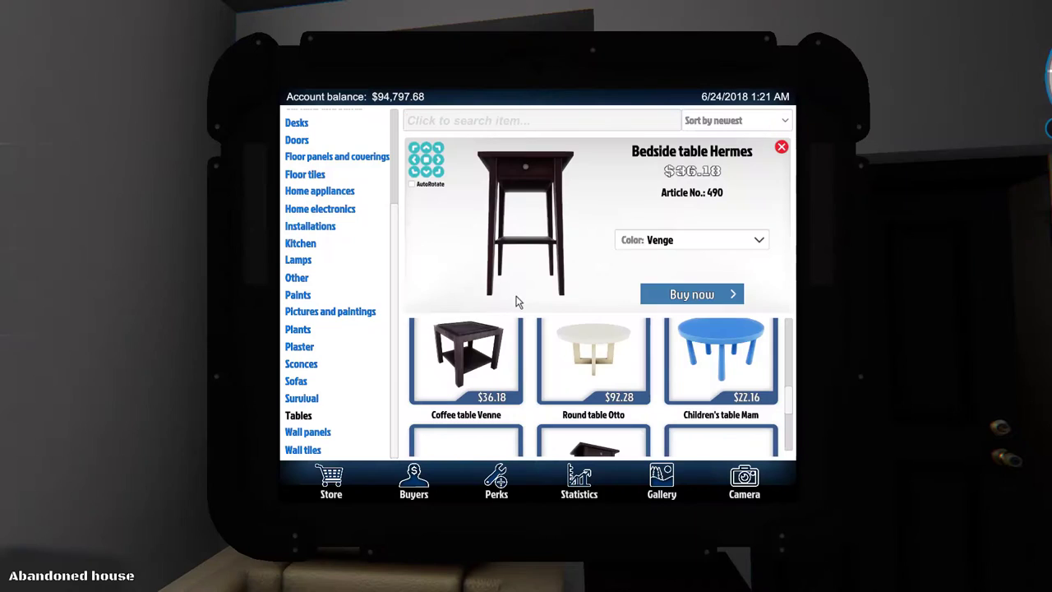
left_click(299, 261)
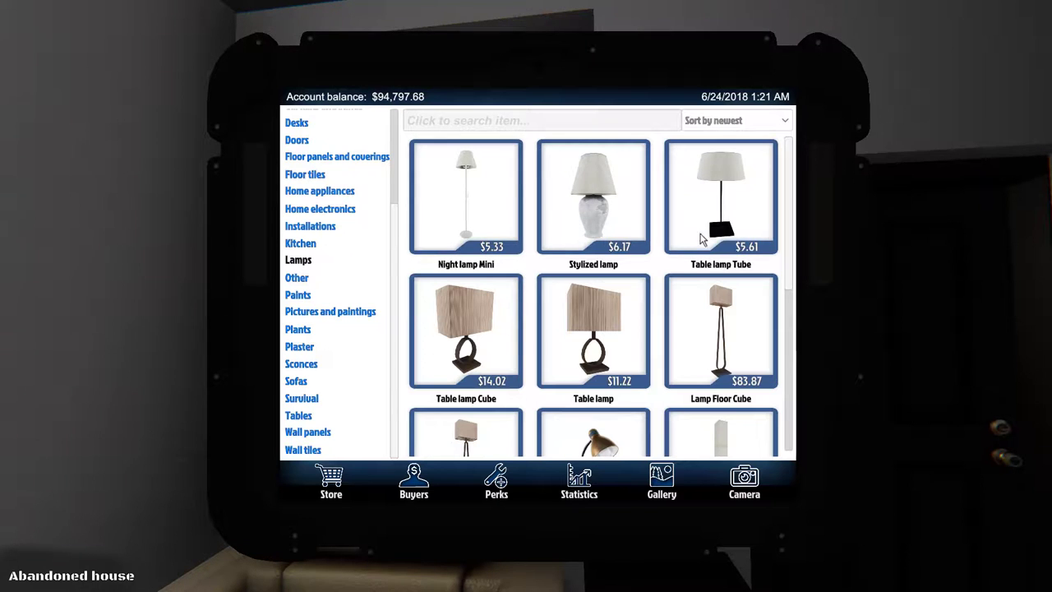
left_click(704, 239)
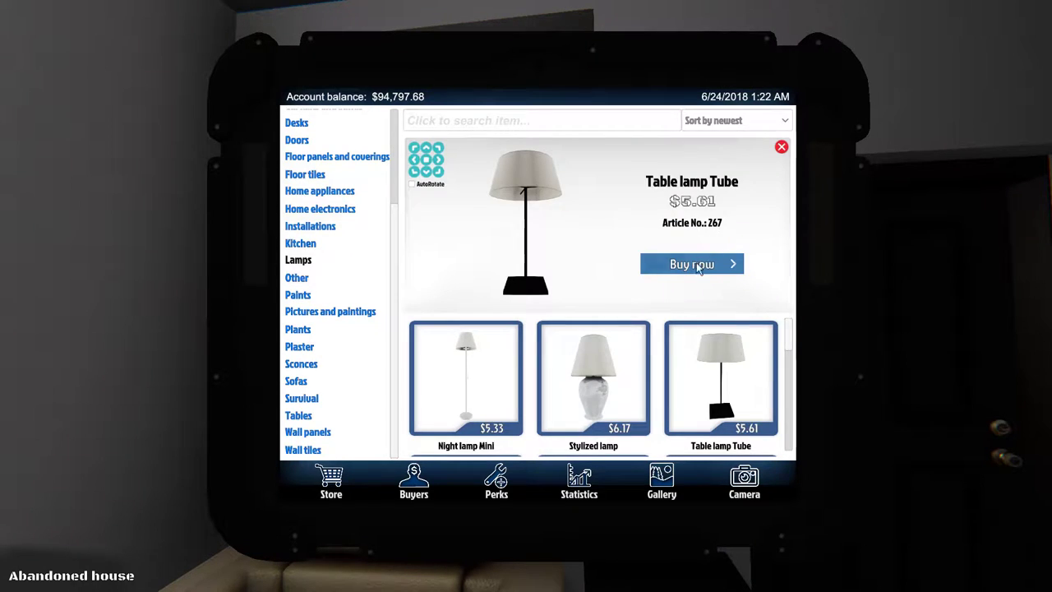
left_click(692, 264)
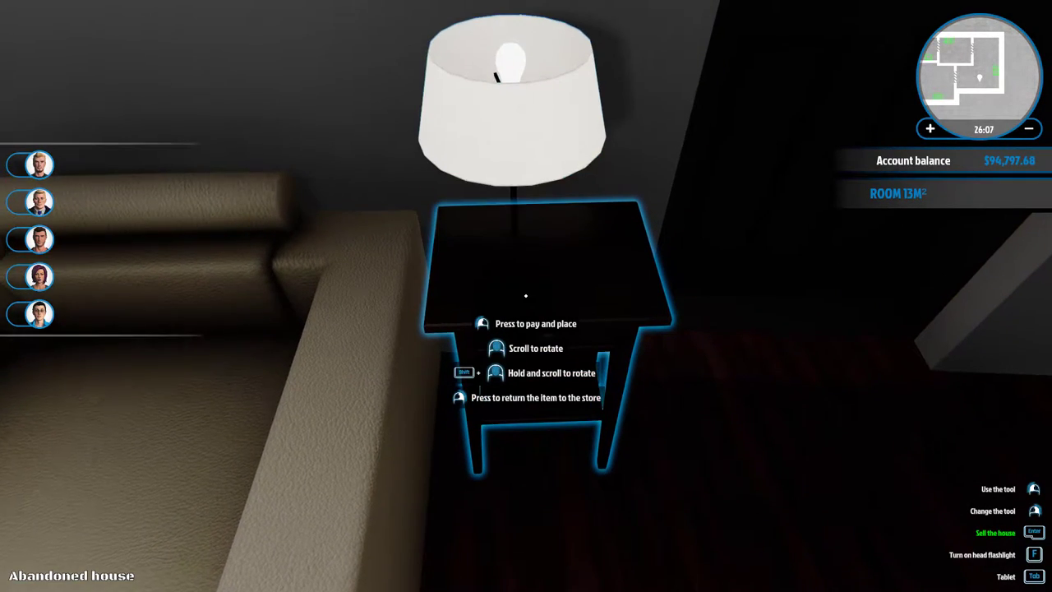
left_click(526, 295)
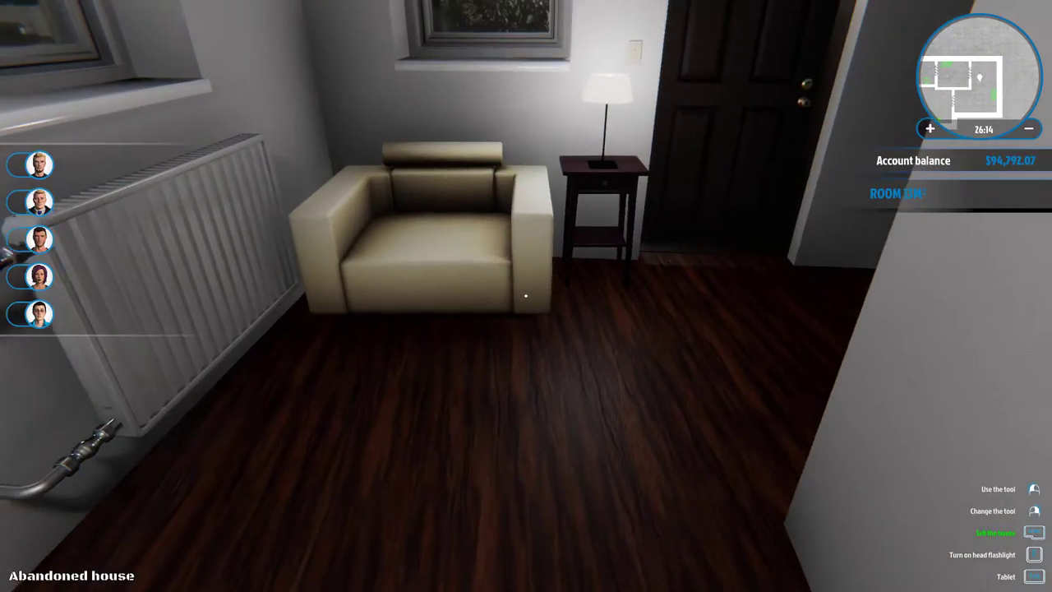
Step: Buy Picture Birch and hang it on the wall between the two windows
key("w")
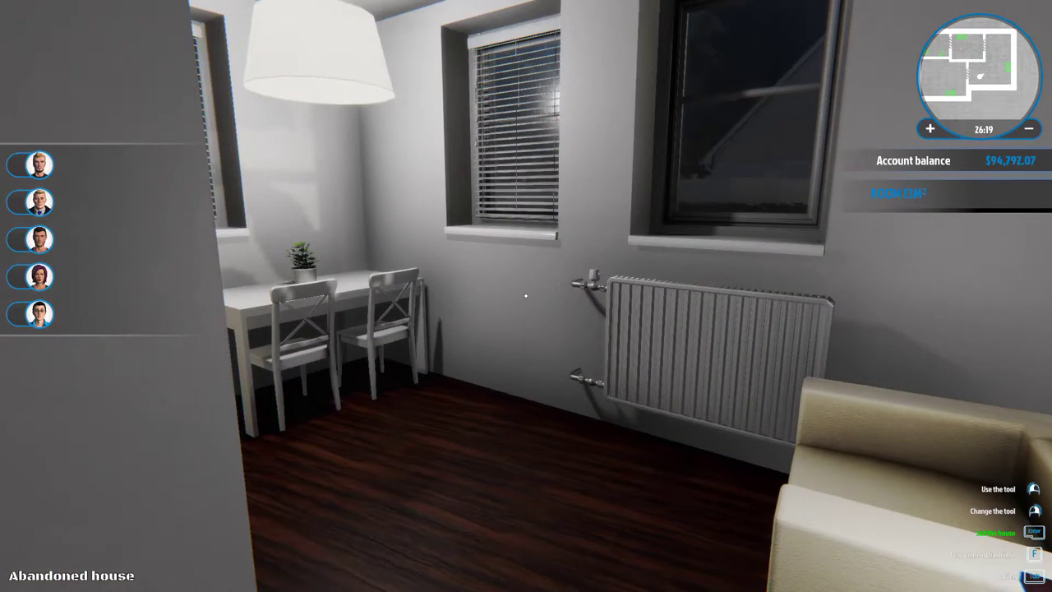
key("Tab")
scroll(507, 367, "down", 1)
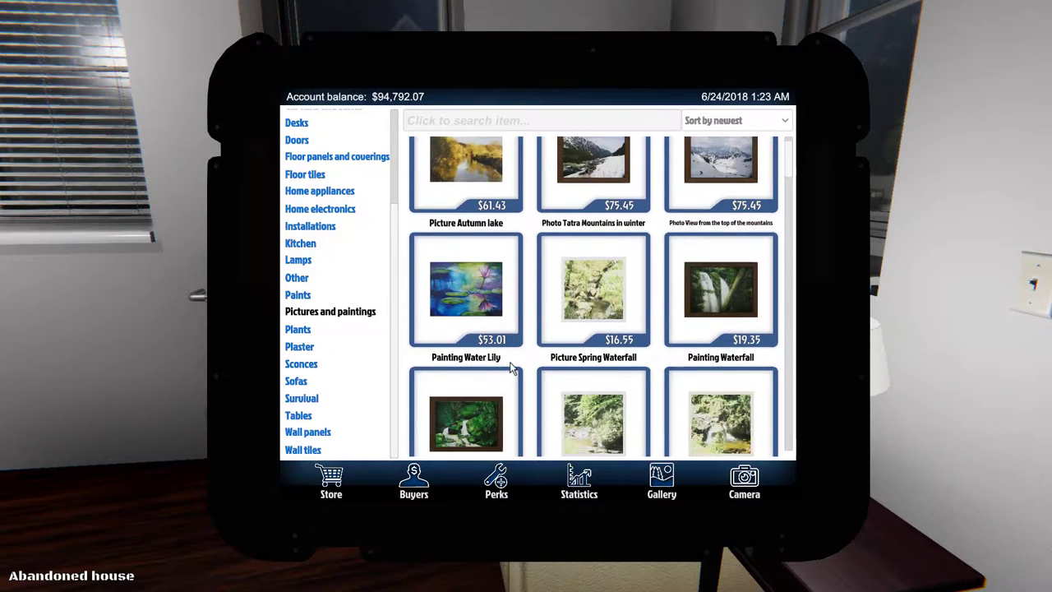
scroll(550, 375, "down", 3)
scroll(592, 380, "down", 3)
scroll(608, 383, "down", 2)
scroll(622, 387, "down", 1)
scroll(625, 393, "down", 3)
scroll(626, 396, "down", 2)
scroll(608, 390, "down", 3)
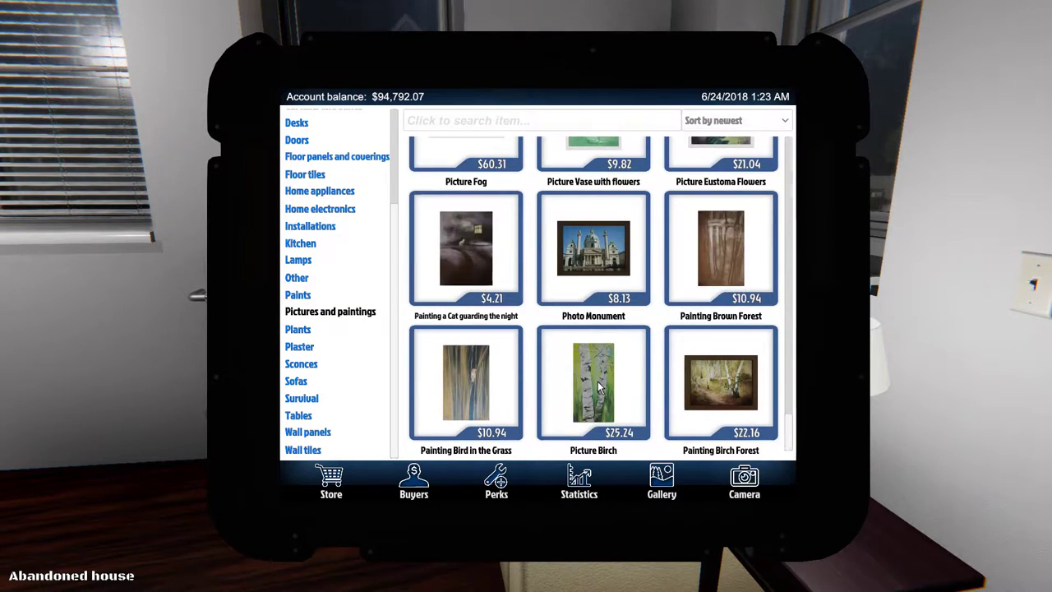
left_click(597, 381)
left_click(695, 265)
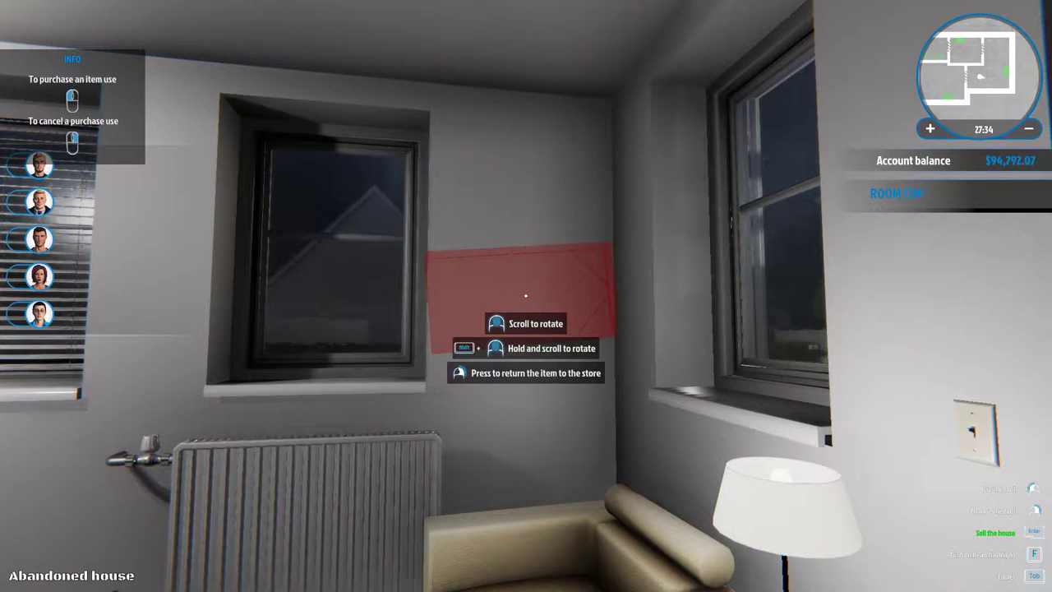
scroll(526, 296, "down", 2)
scroll(526, 296, "down", 1)
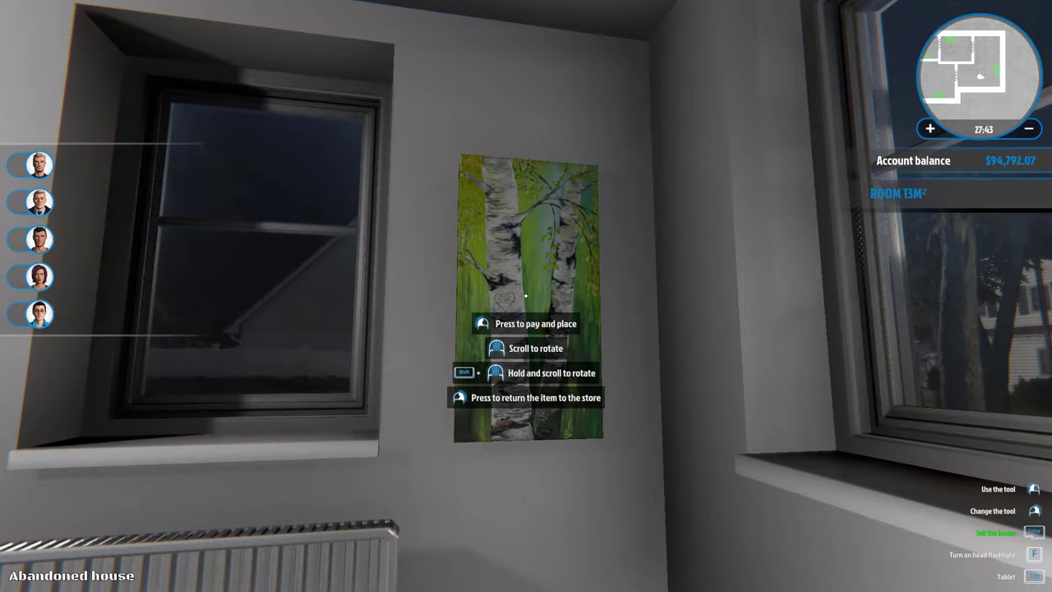
left_click(526, 296)
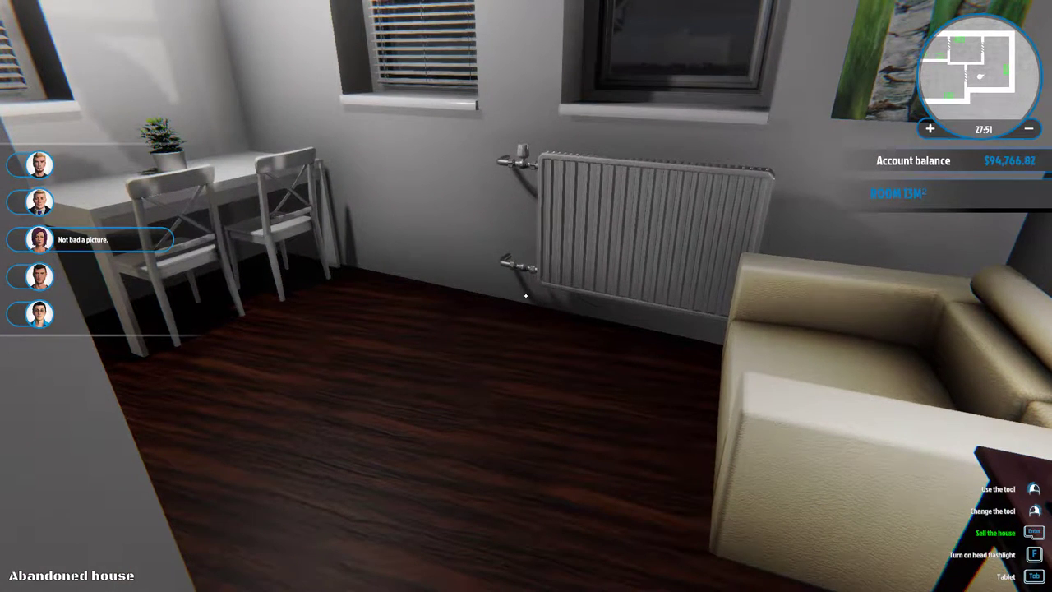
Step: Go through the store's floor panels and coverings to the Carpets listings
key("Tab")
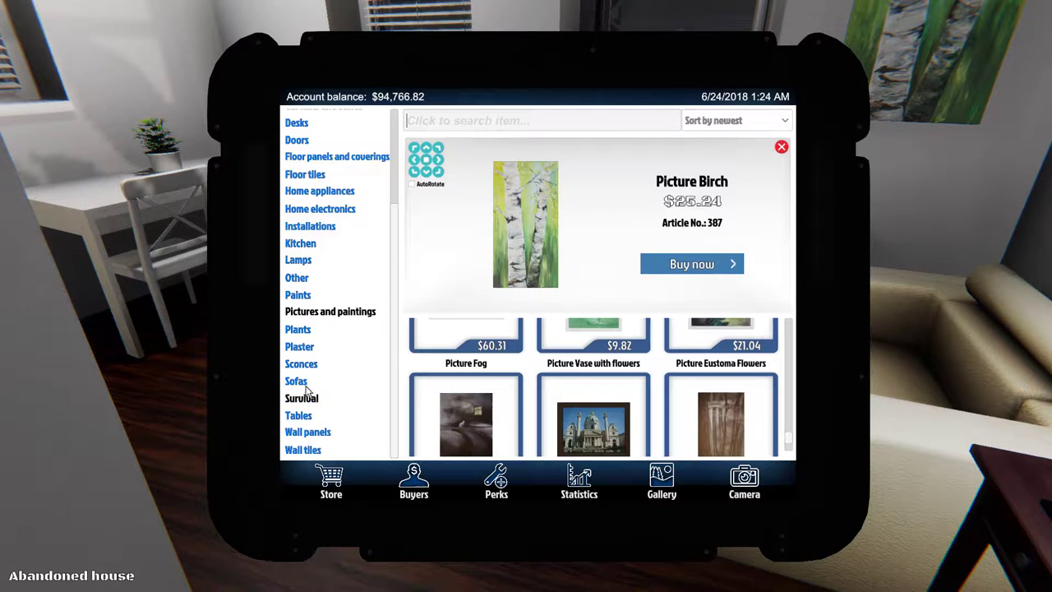
scroll(309, 291, "up", 3)
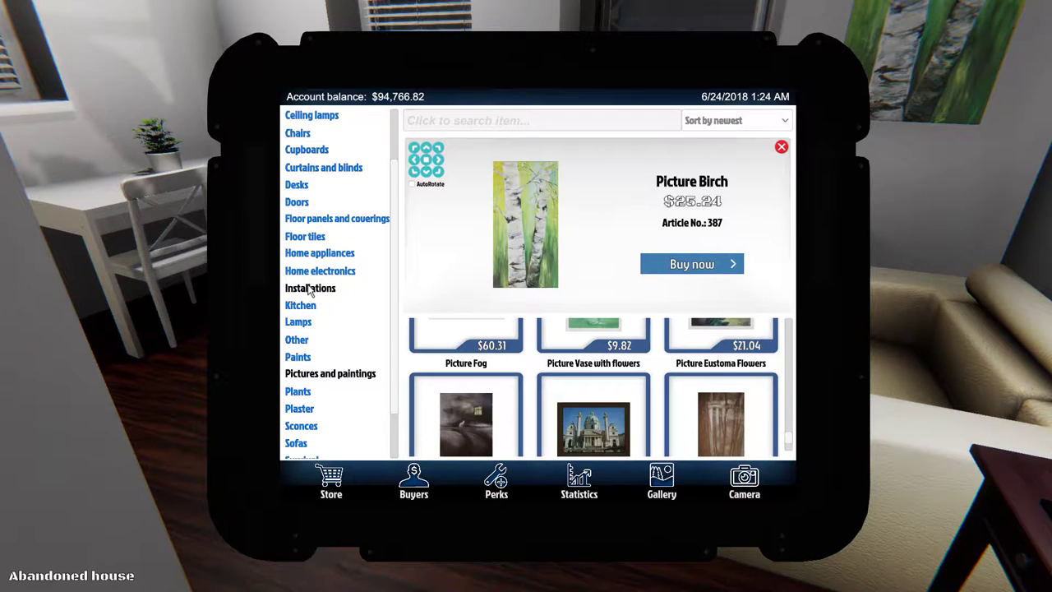
left_click(359, 223)
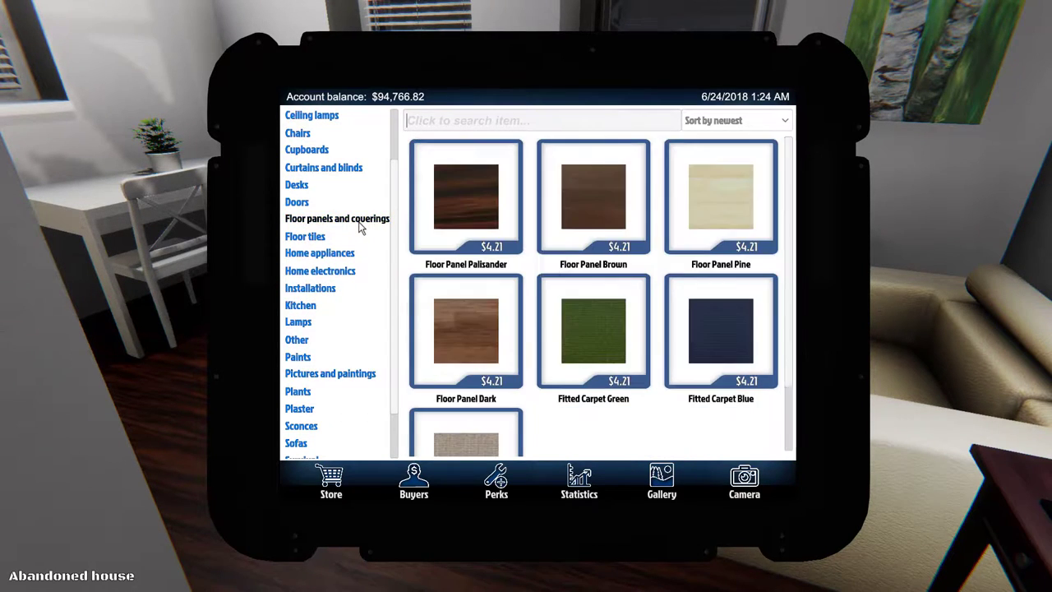
scroll(552, 296, "down", 2)
scroll(557, 298, "up", 2)
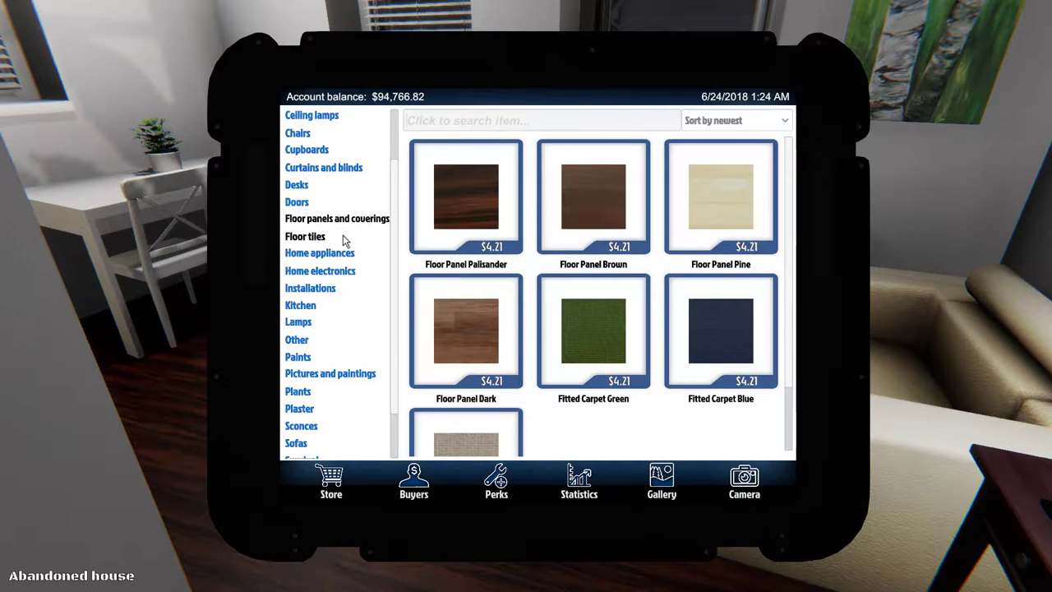
scroll(312, 172, "up", 2)
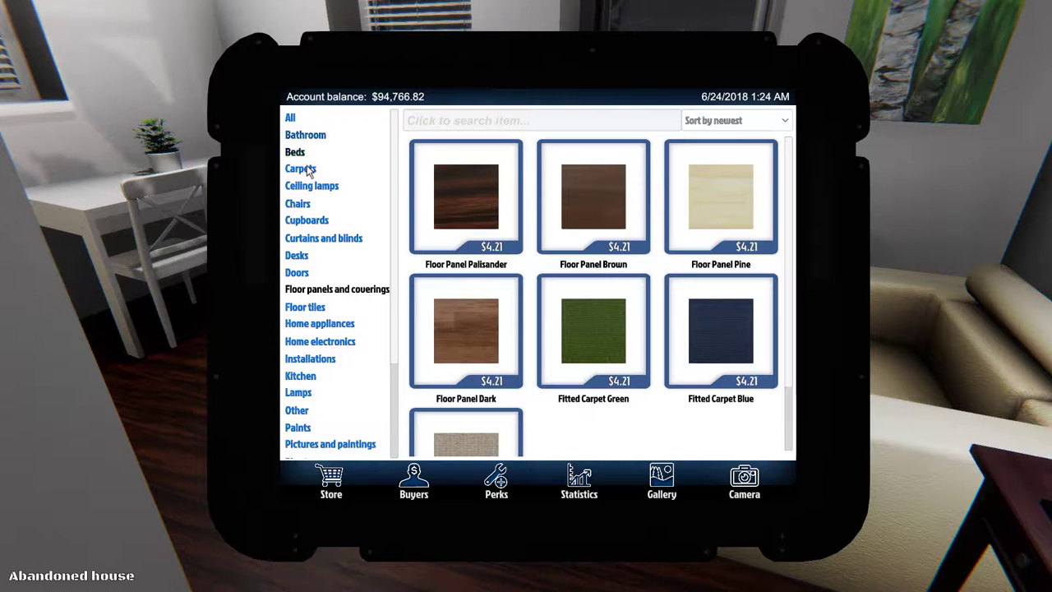
left_click(309, 170)
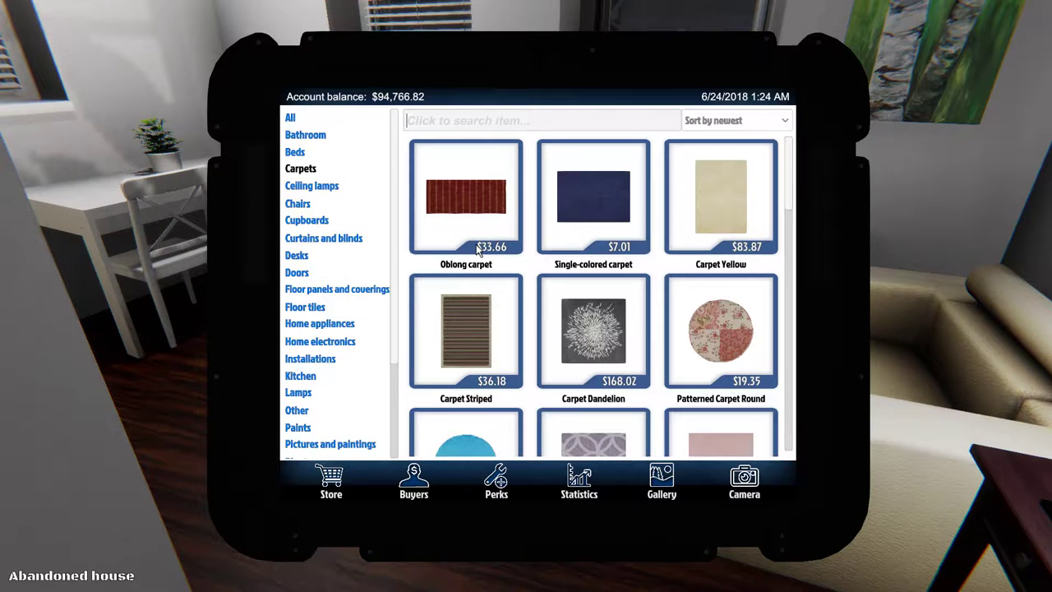
scroll(479, 249, "down", 2)
scroll(493, 255, "down", 2)
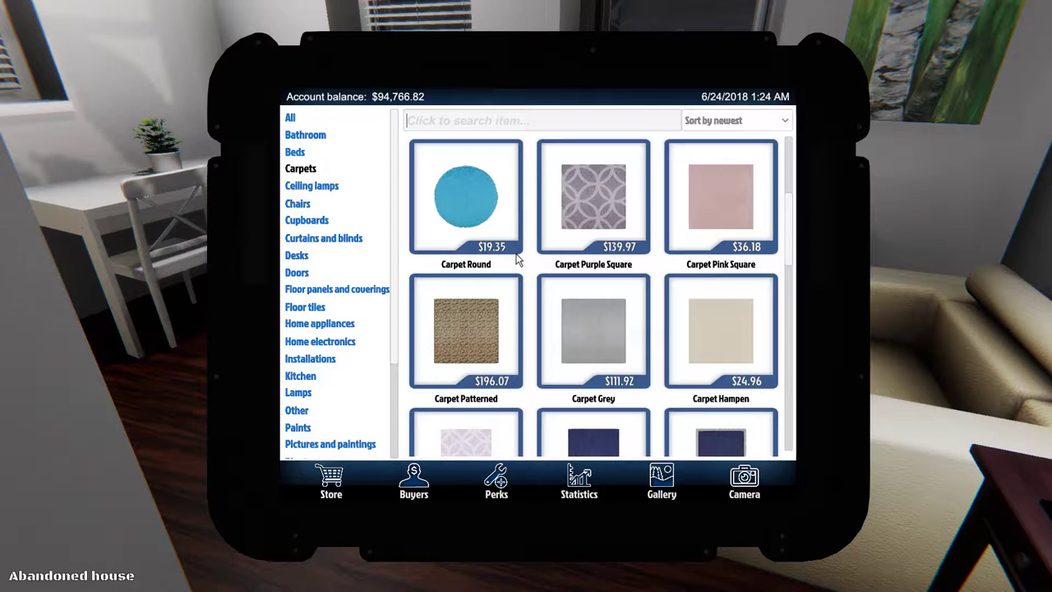
scroll(526, 267, "down", 2)
scroll(543, 279, "down", 3)
scroll(567, 287, "down", 1)
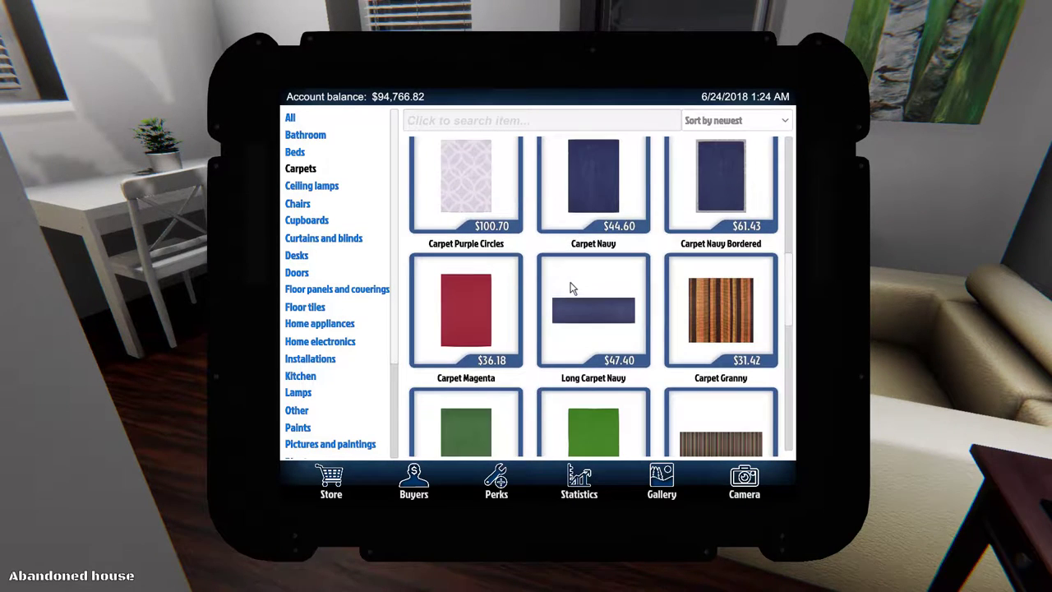
scroll(572, 289, "down", 1)
scroll(572, 288, "down", 1)
scroll(573, 288, "down", 1)
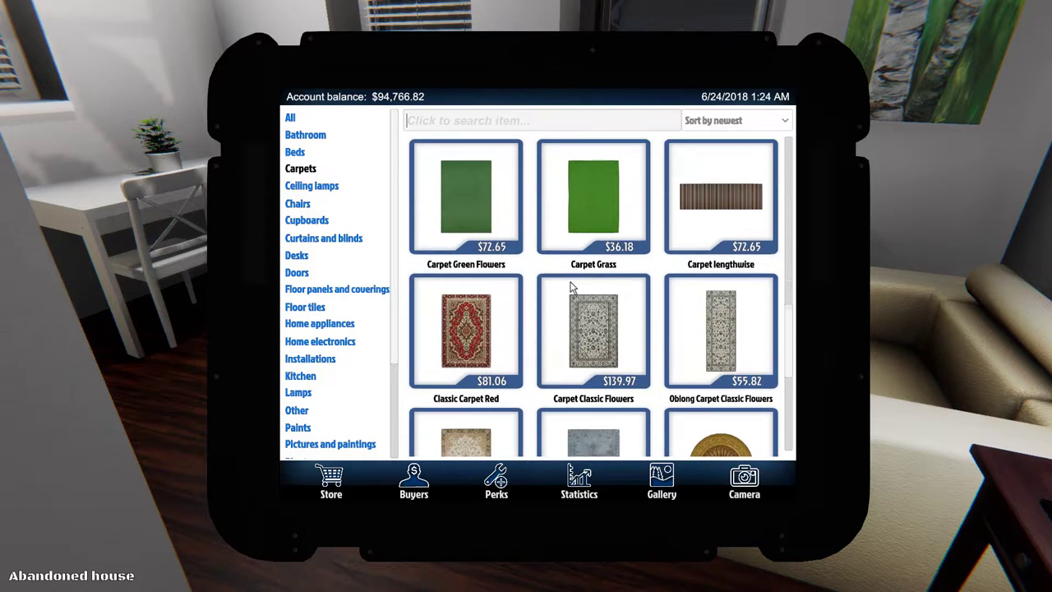
scroll(573, 288, "down", 1)
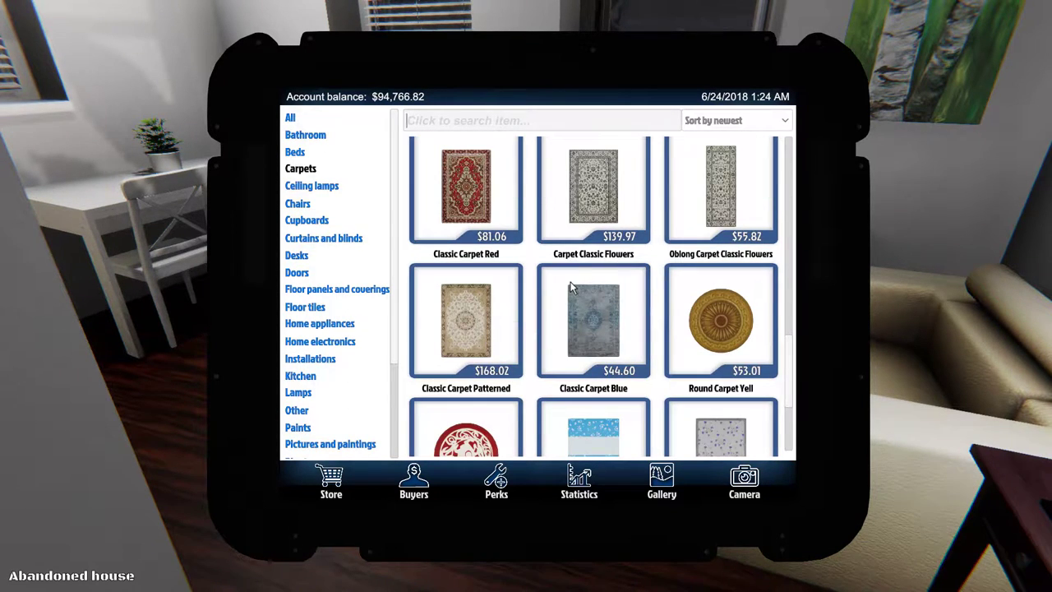
scroll(573, 288, "down", 1)
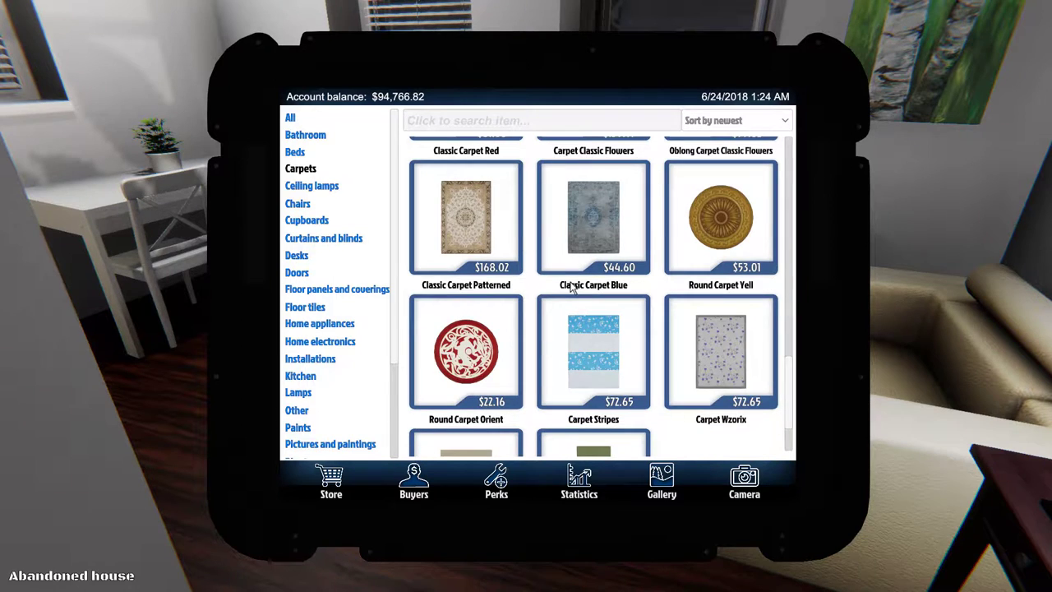
scroll(573, 286, "down", 1)
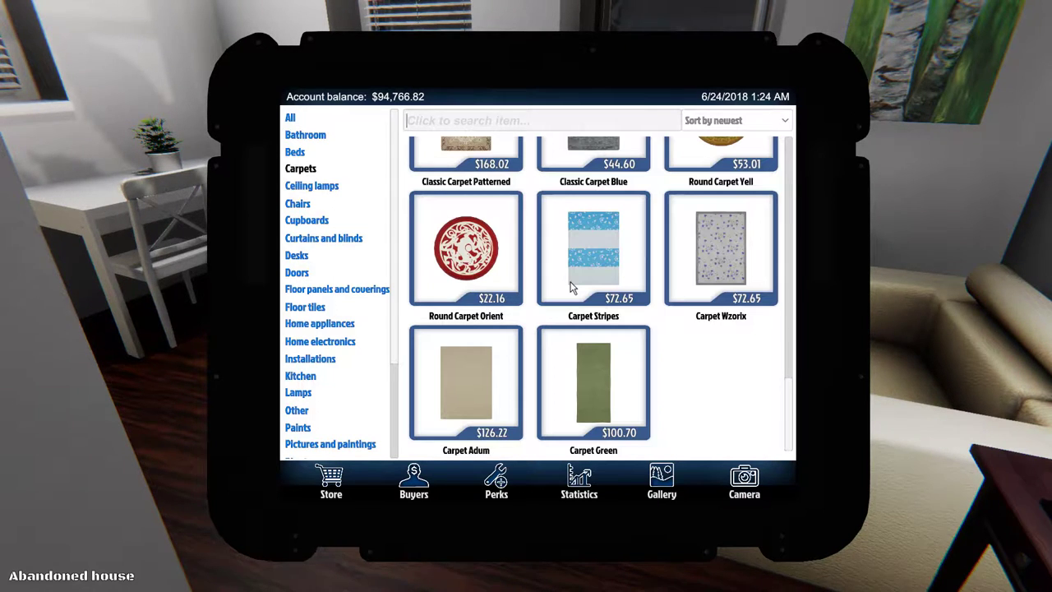
left_click(589, 394)
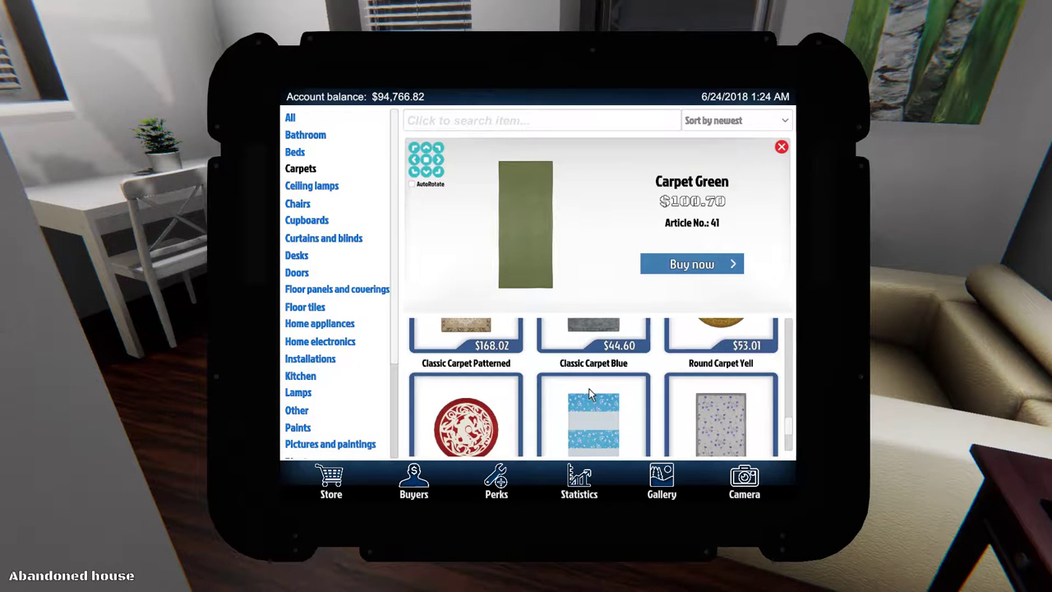
left_click(705, 265)
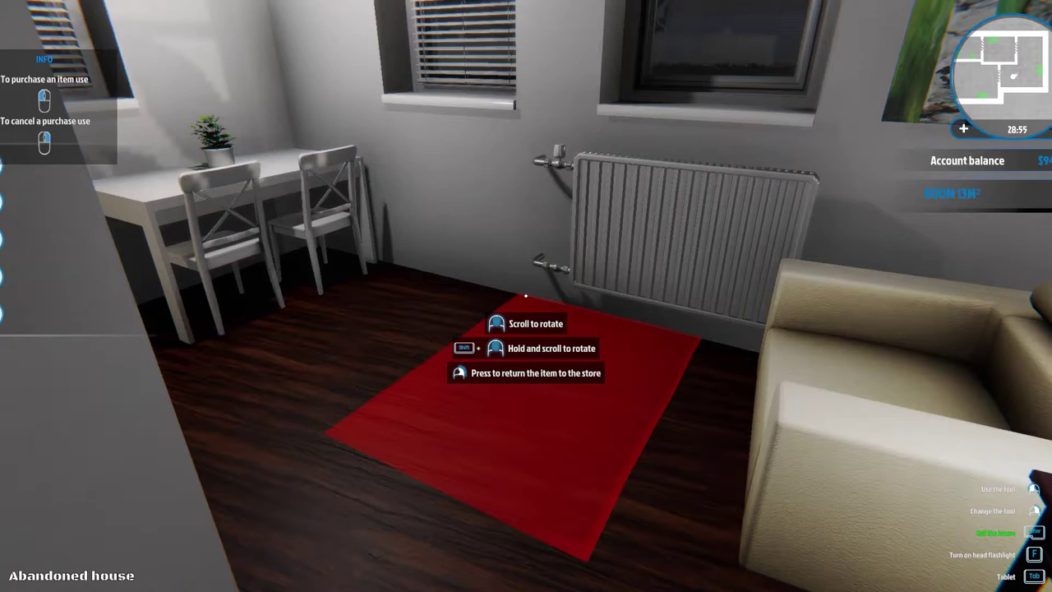
scroll(526, 296, "down", 1)
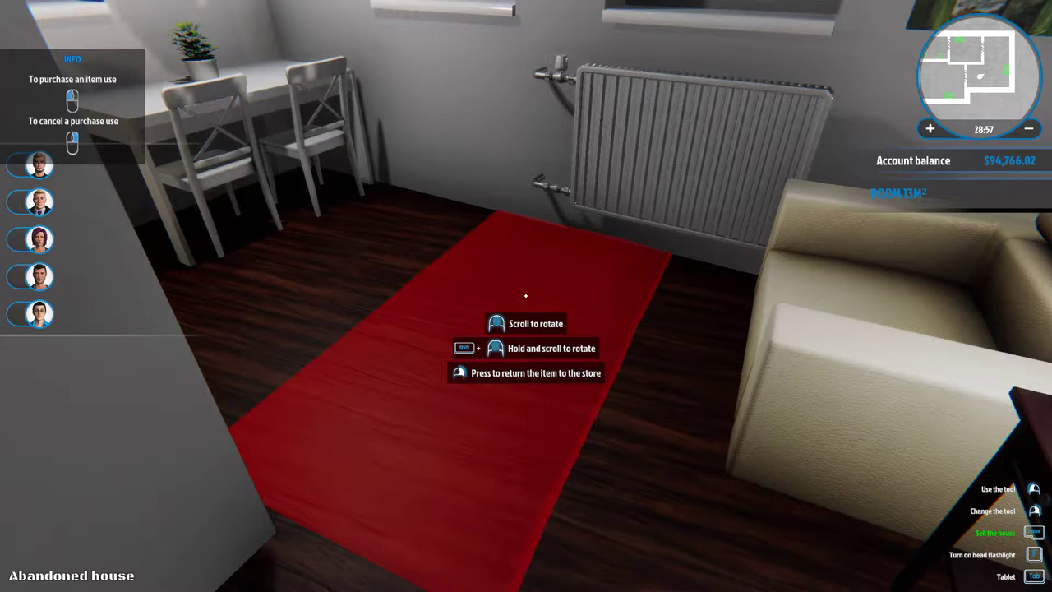
scroll(526, 295, "down", 1)
scroll(526, 296, "down", 1)
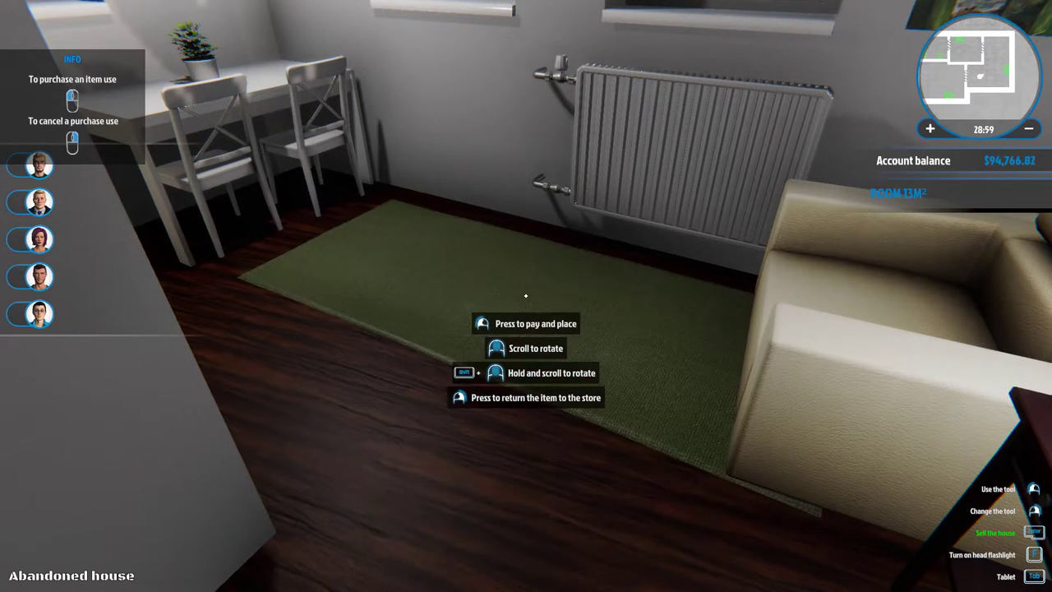
scroll(526, 296, "down", 1)
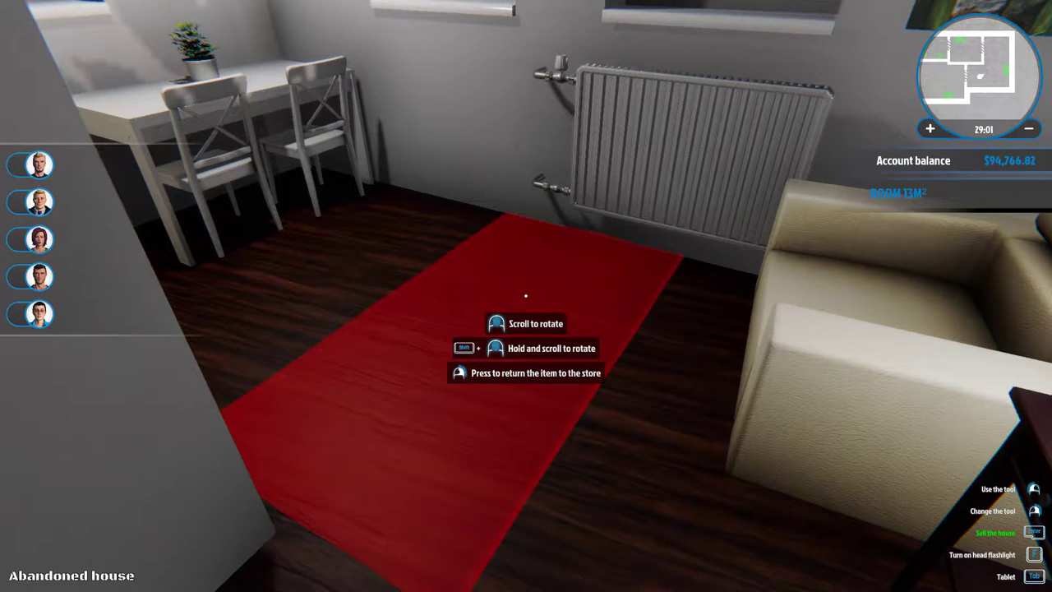
scroll(525, 296, "down", 1)
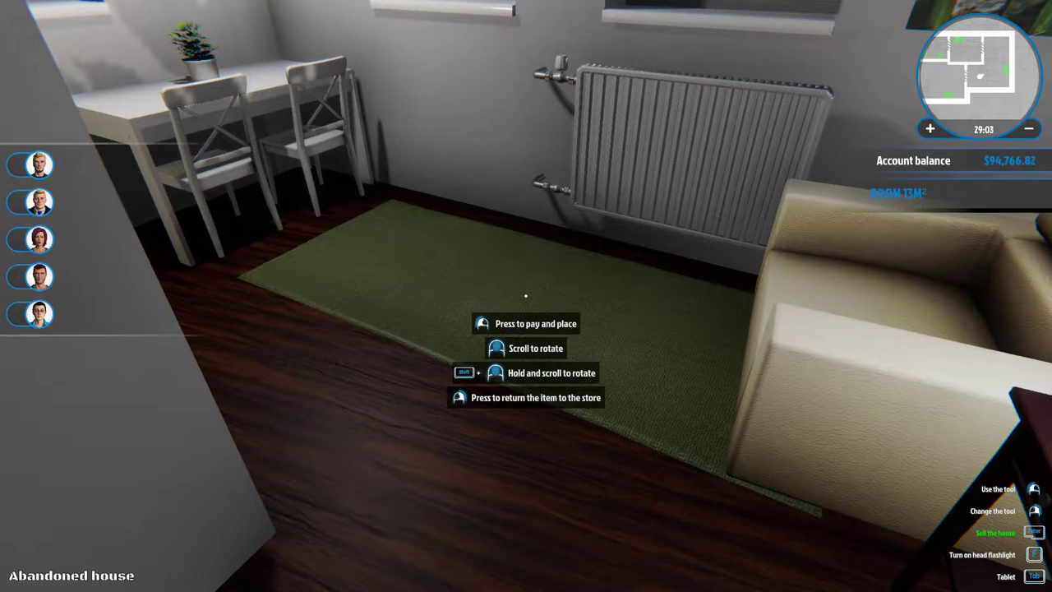
right_click(526, 296)
Step: Compare carpet details, then buy Carpet Striped and lay it beneath the radiator
key("Tab")
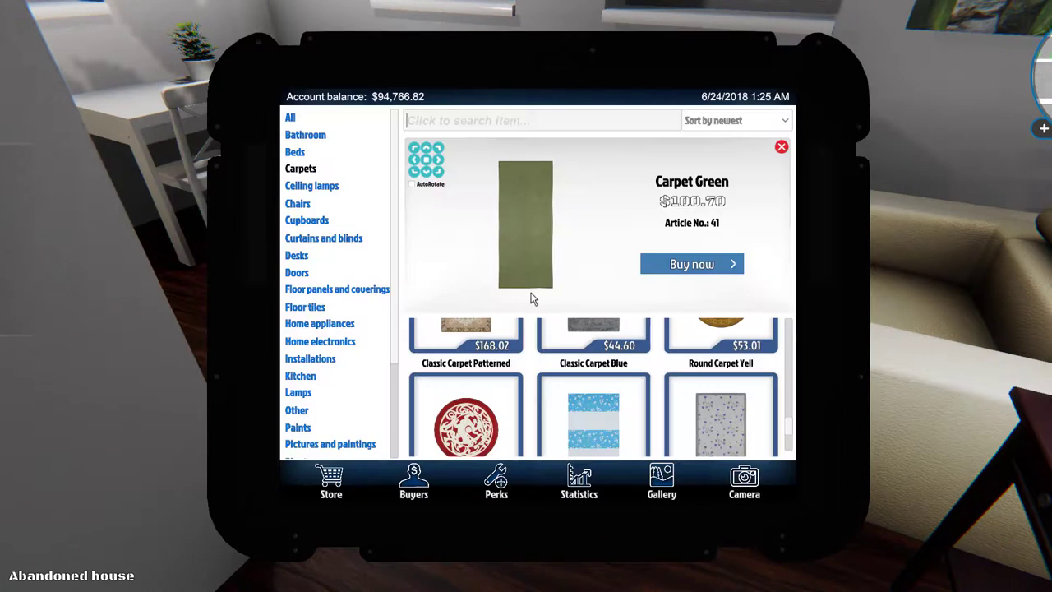
left_click(781, 146)
scroll(731, 247, "up", 2)
scroll(723, 255, "up", 1)
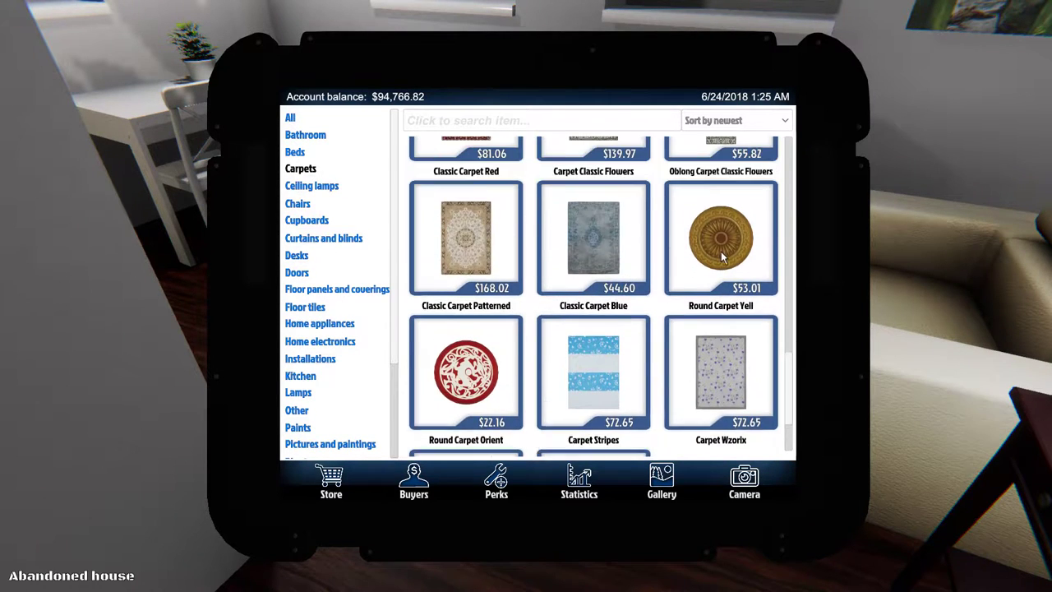
scroll(721, 257, "up", 1)
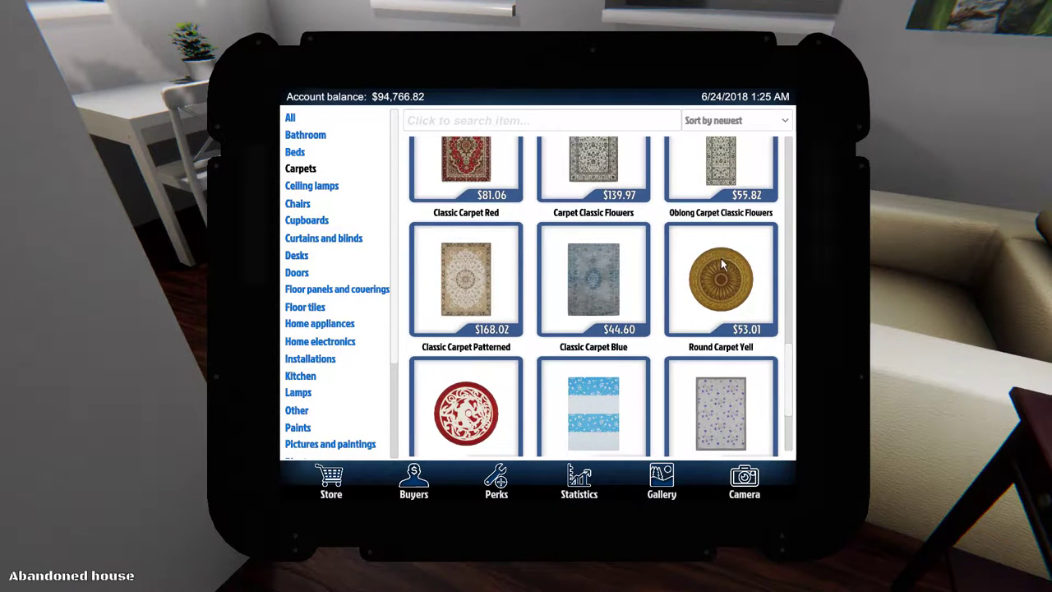
left_click(721, 265)
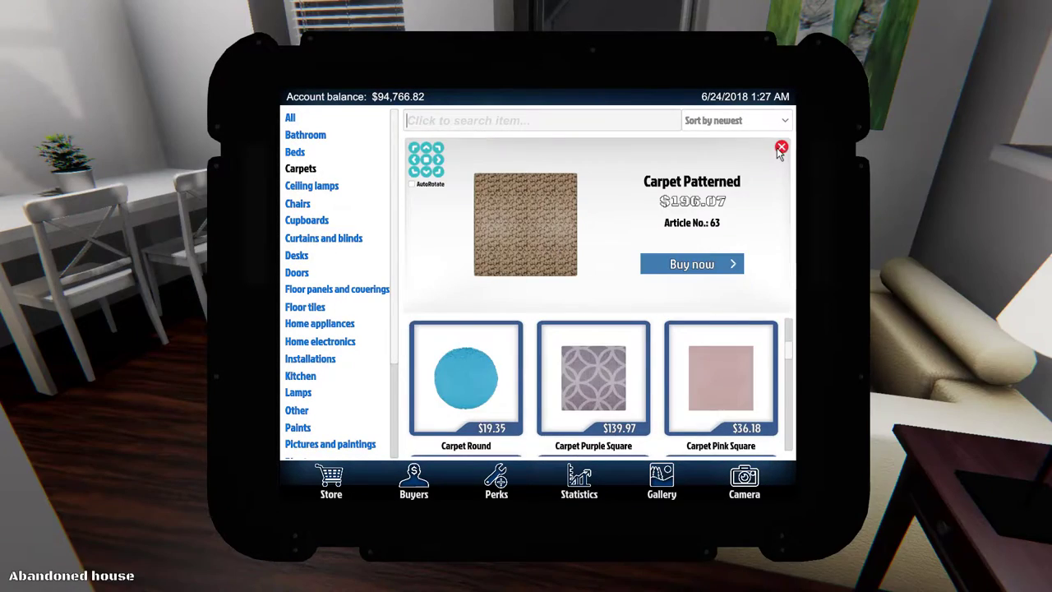
left_click(781, 148)
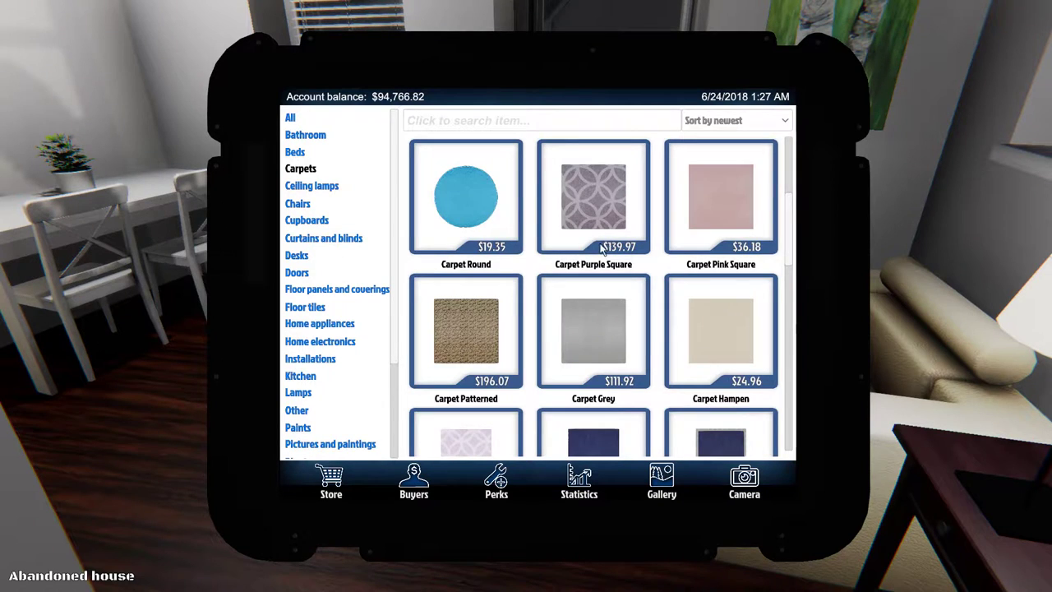
scroll(596, 251, "up", 3)
scroll(579, 242, "up", 3)
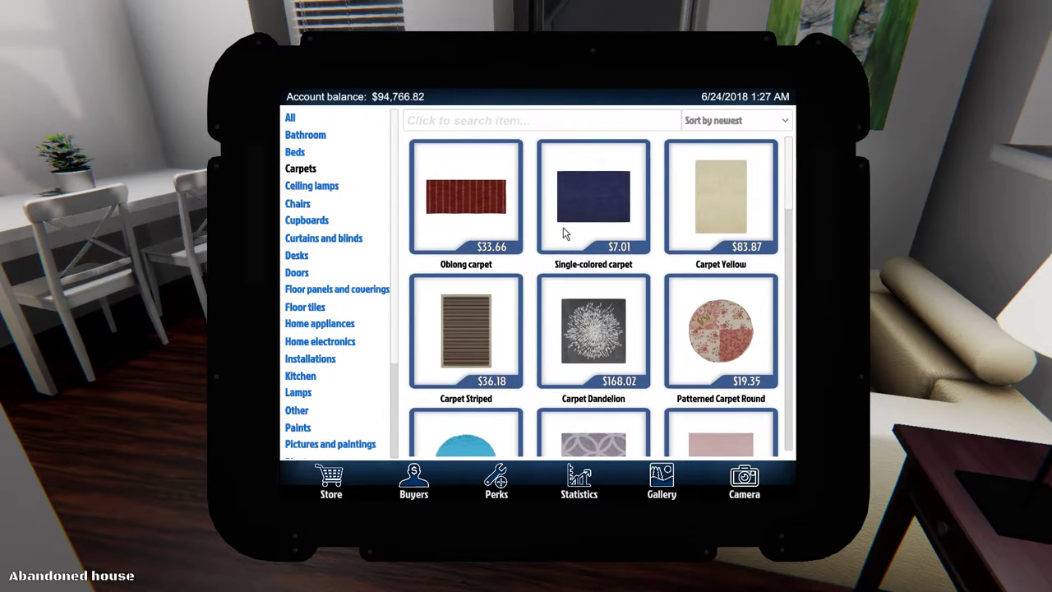
left_click(472, 346)
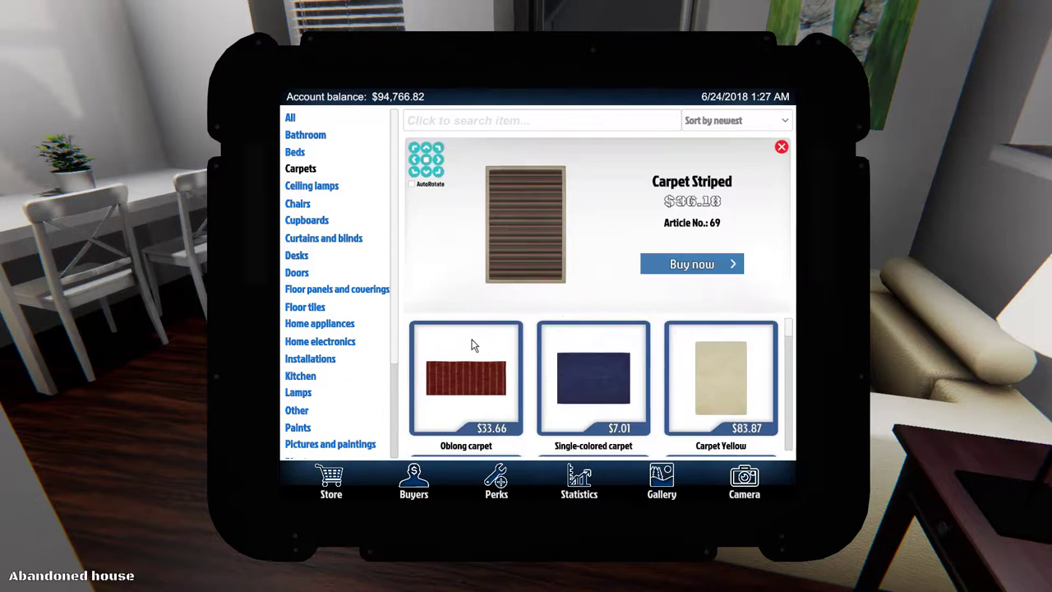
left_click(700, 271)
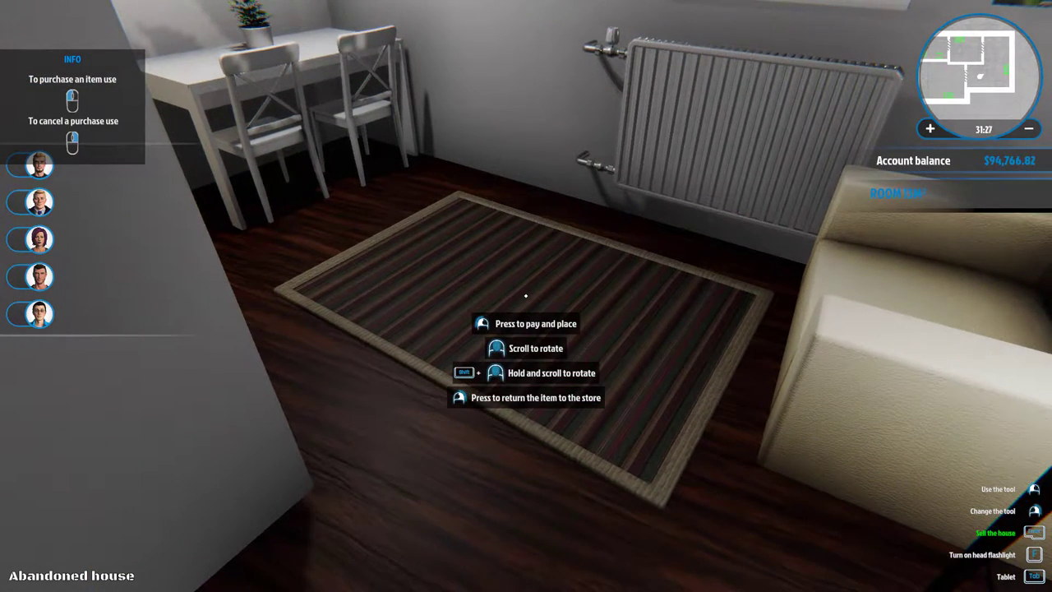
left_click(526, 295)
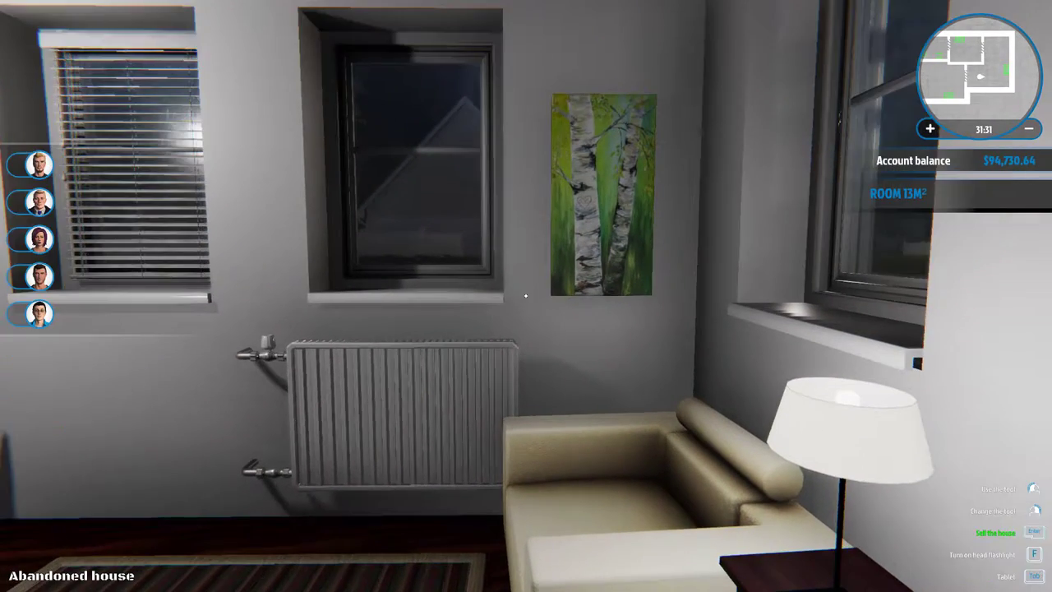
Step: Buy a Mountable Window Blind at the window, then walk into the next room
key("w")
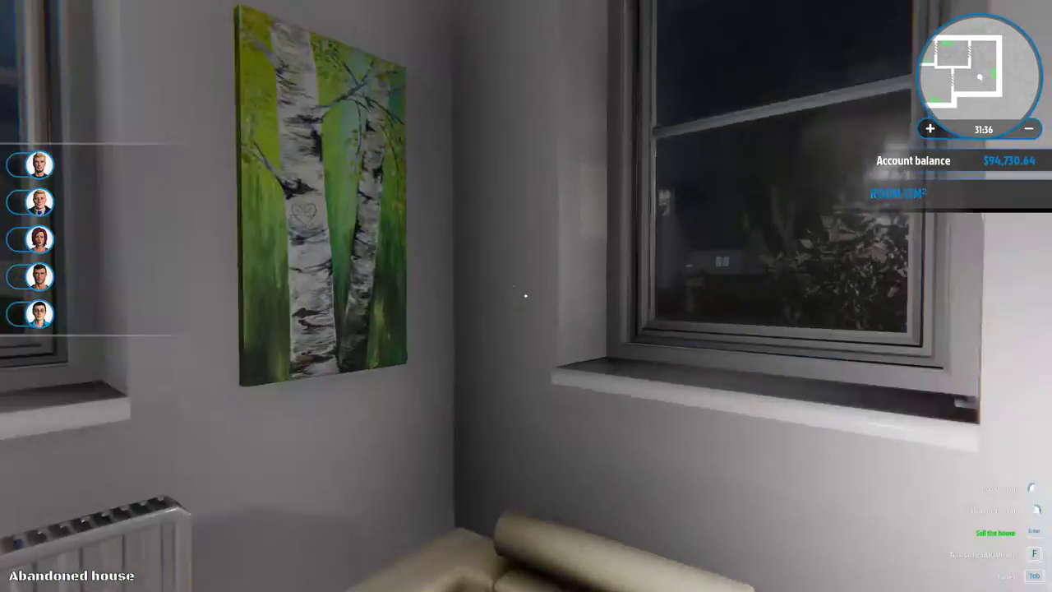
key("w")
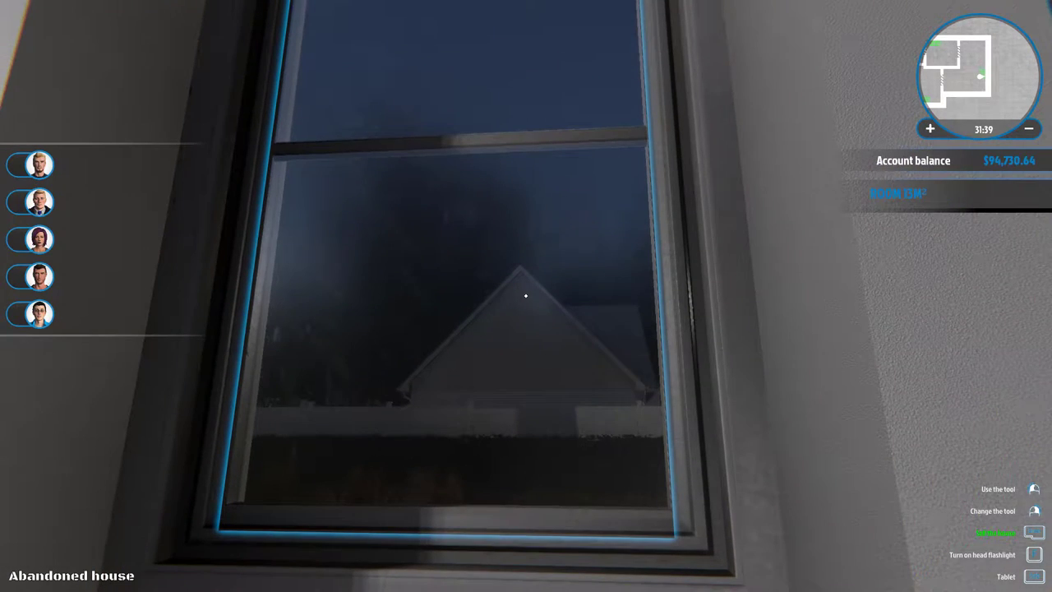
key("Tab")
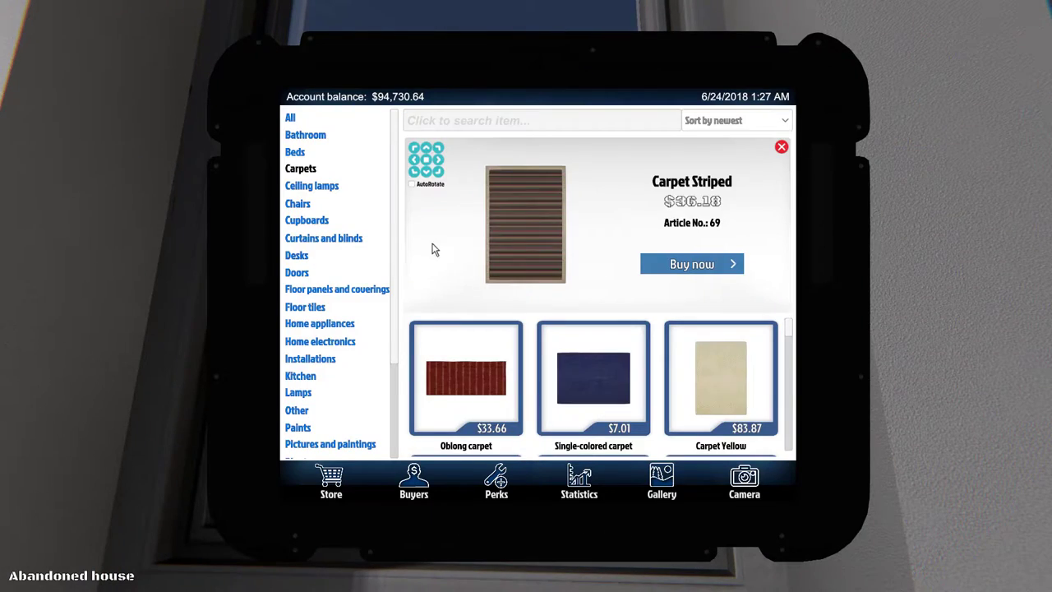
left_click(679, 263)
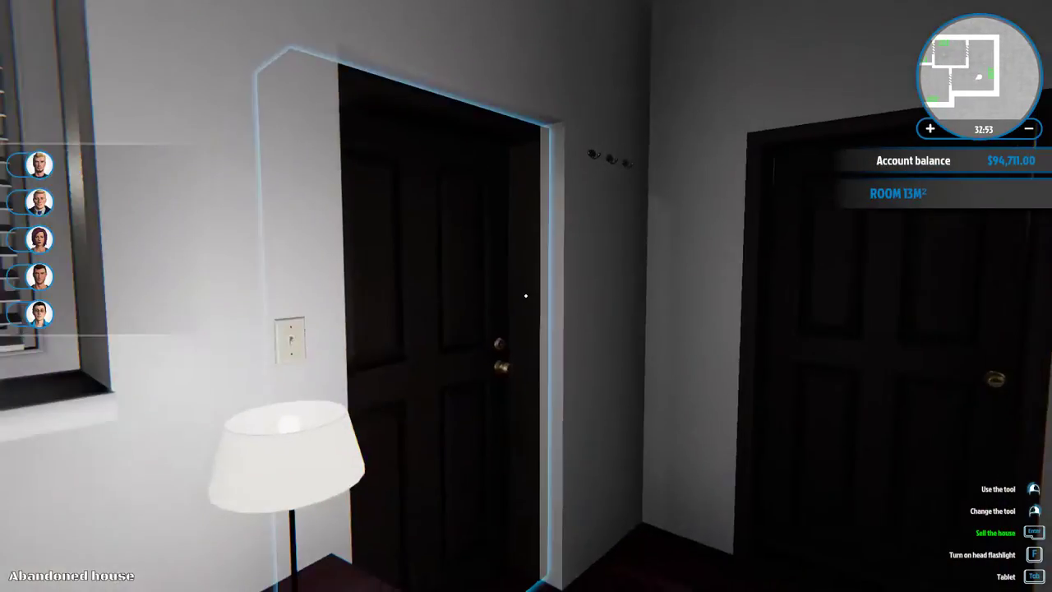
key("w")
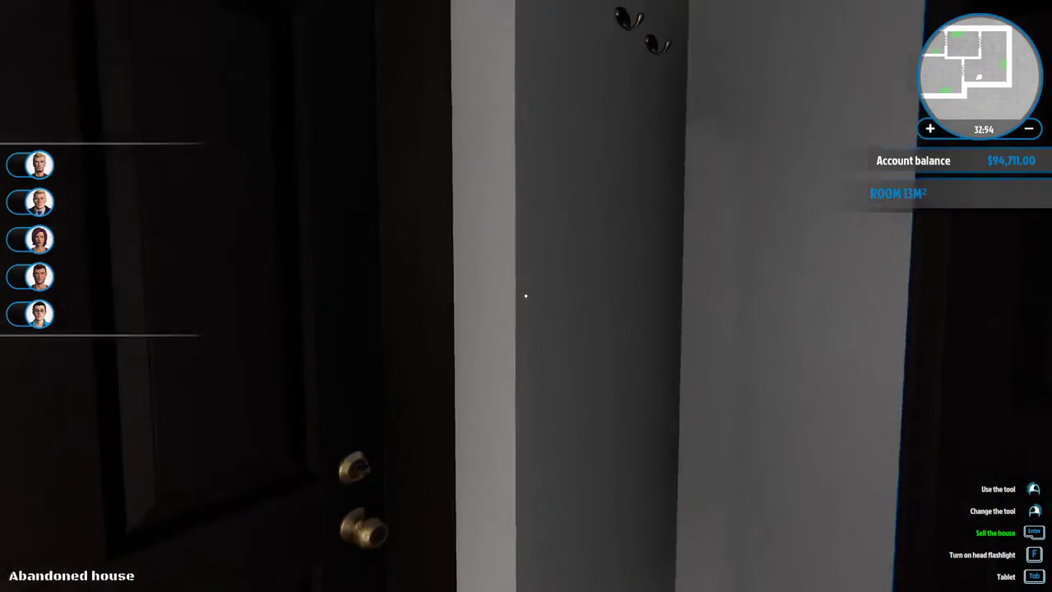
key("s")
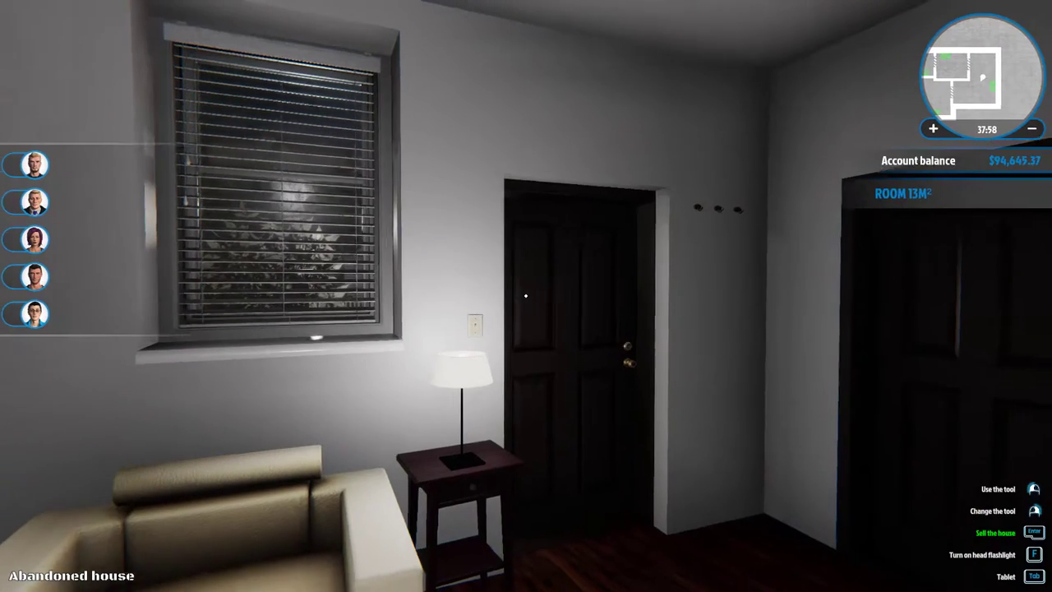
Step: Buy the Small fluorescent light from Sconces and mount it above the owl painting
key("w")
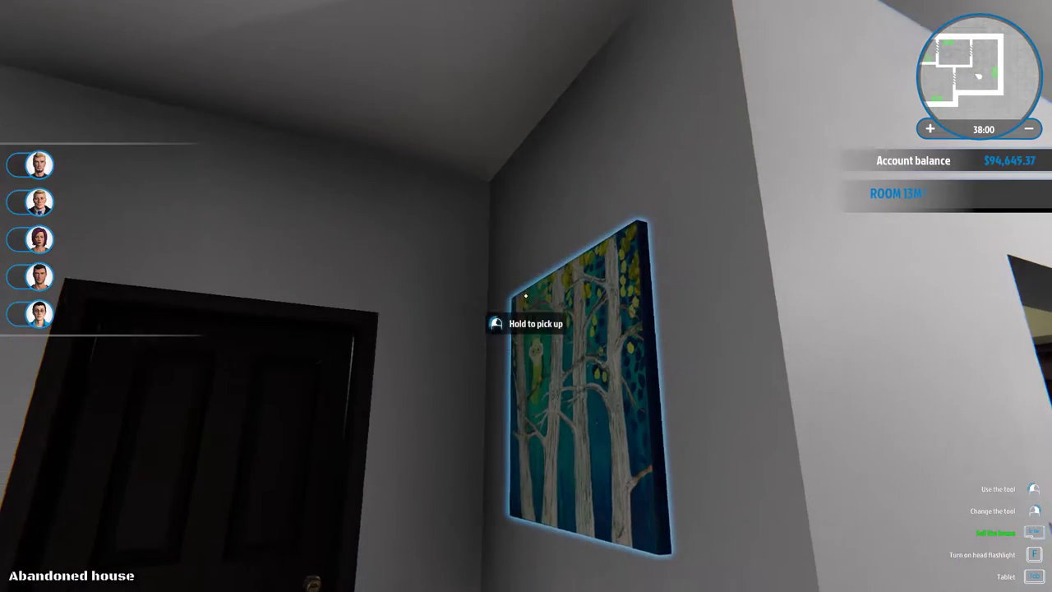
key("Tab")
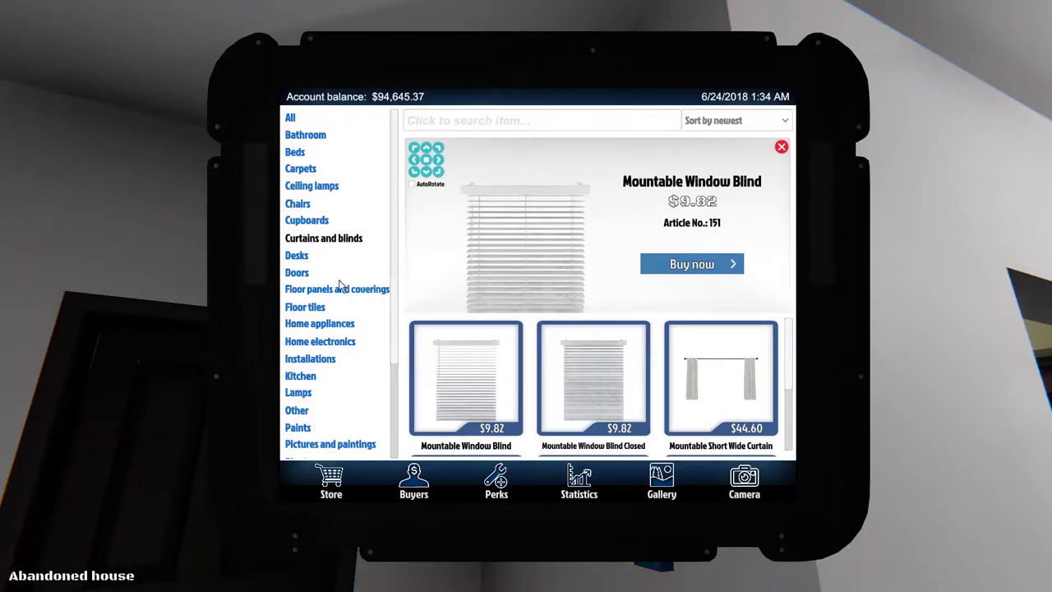
scroll(300, 402, "down", 1)
scroll(311, 415, "down", 3)
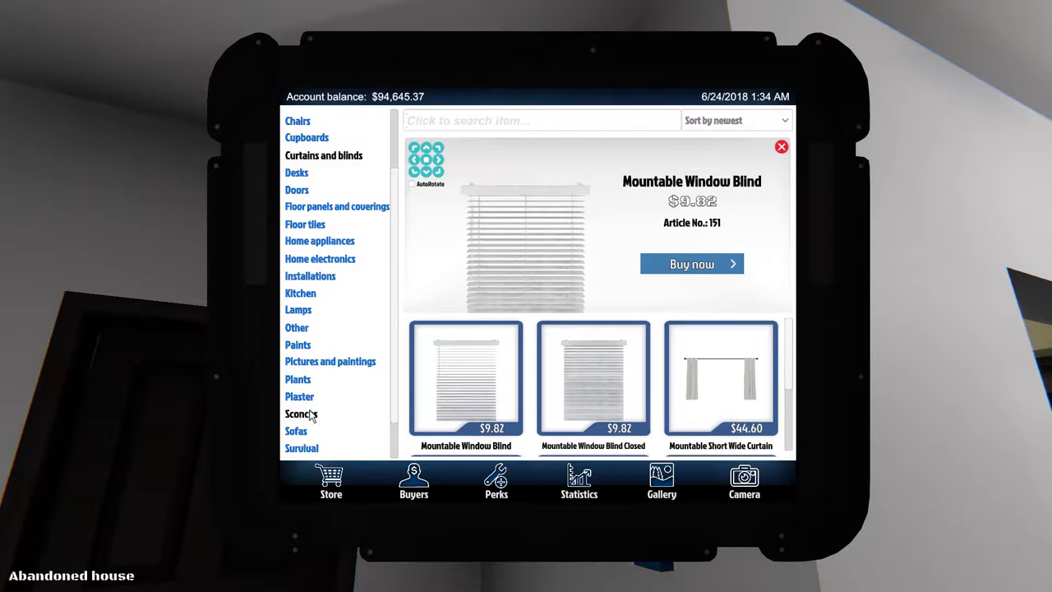
left_click(311, 416)
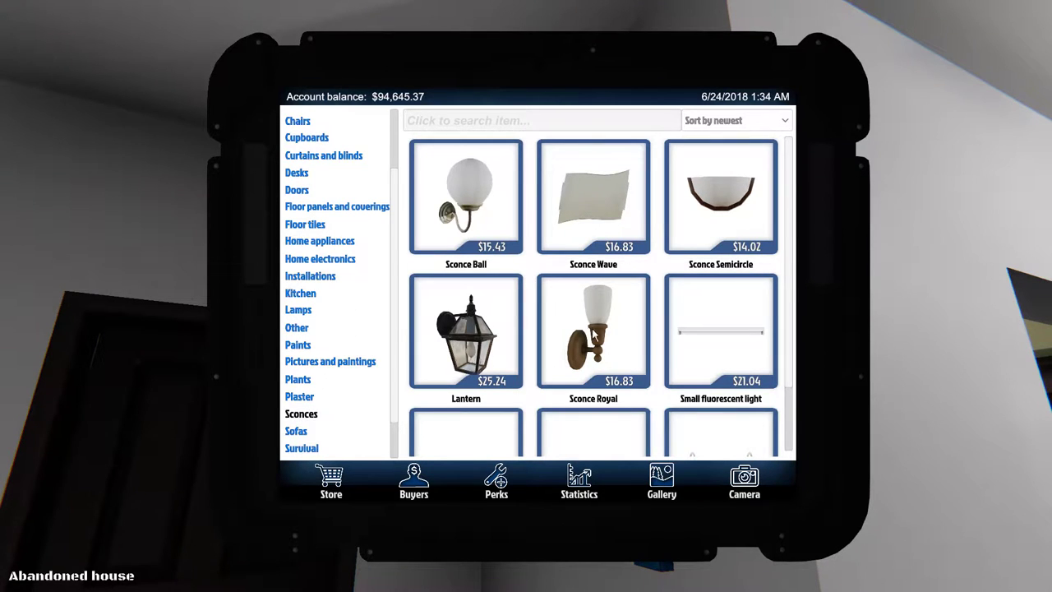
scroll(591, 337, "down", 2)
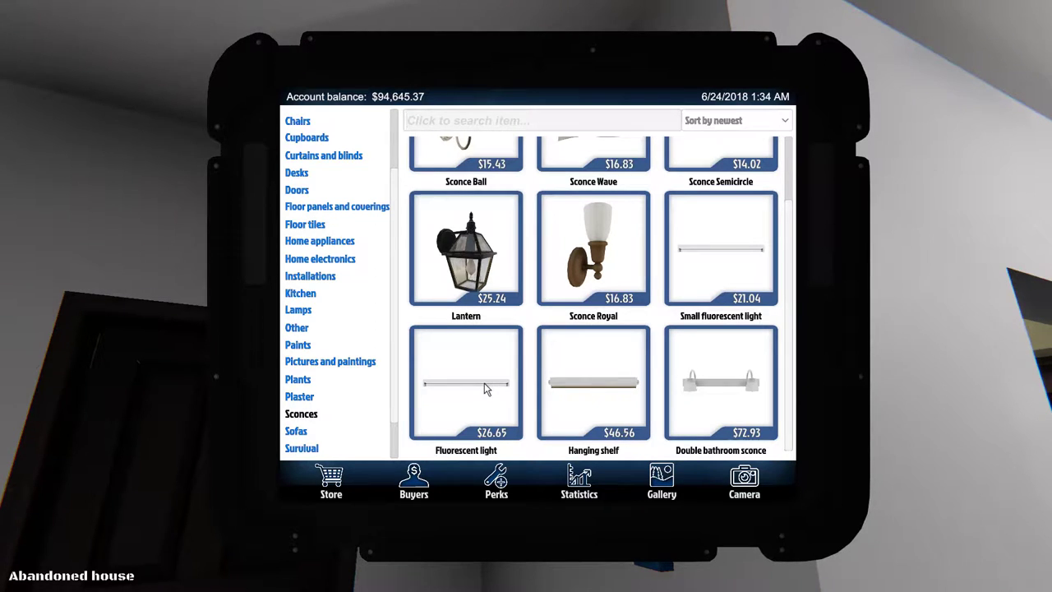
scroll(577, 306, "up", 2)
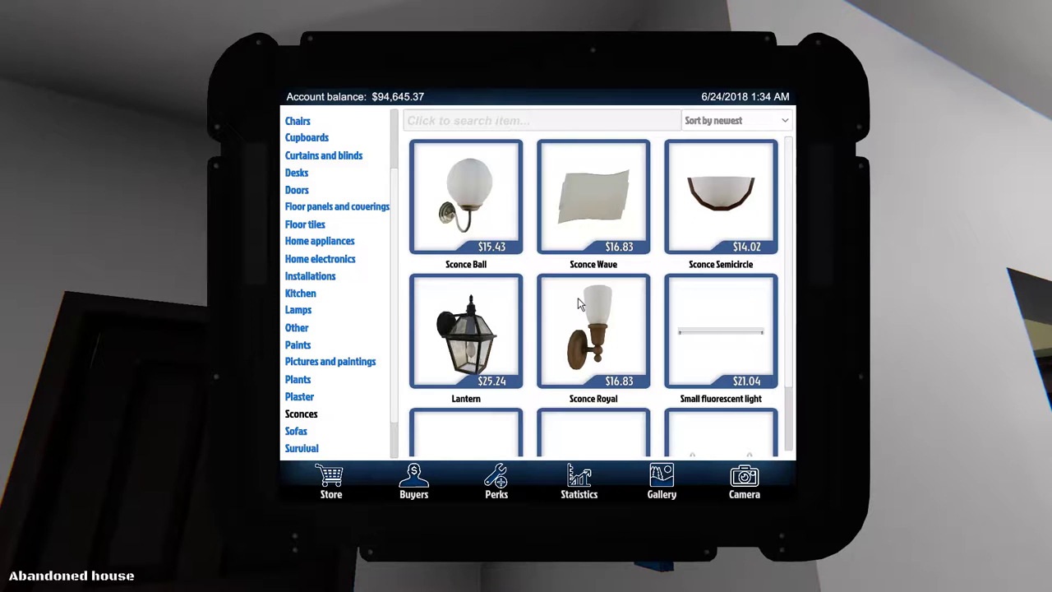
left_click(713, 341)
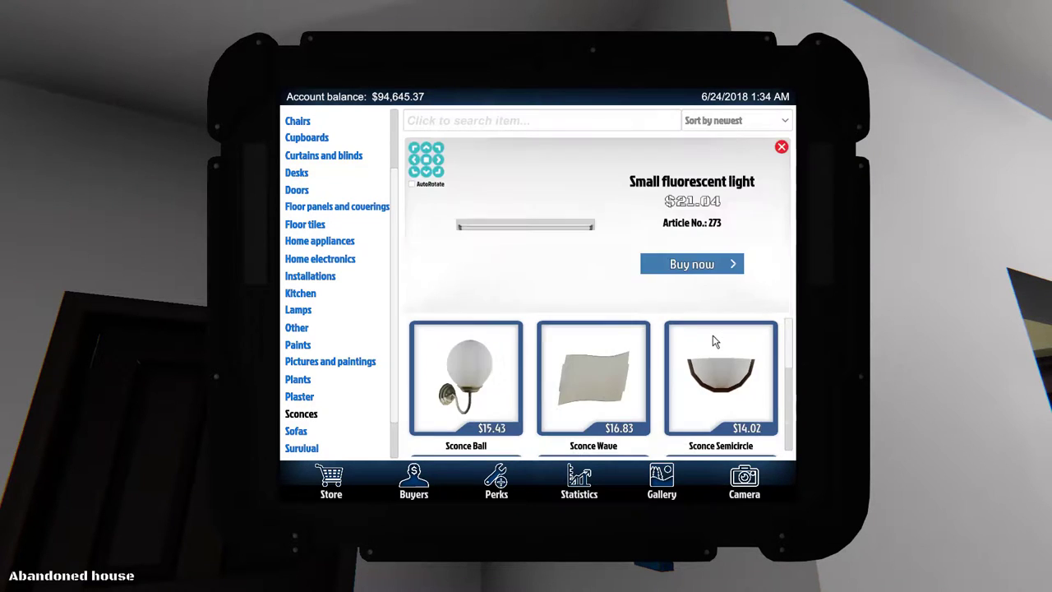
left_click(695, 263)
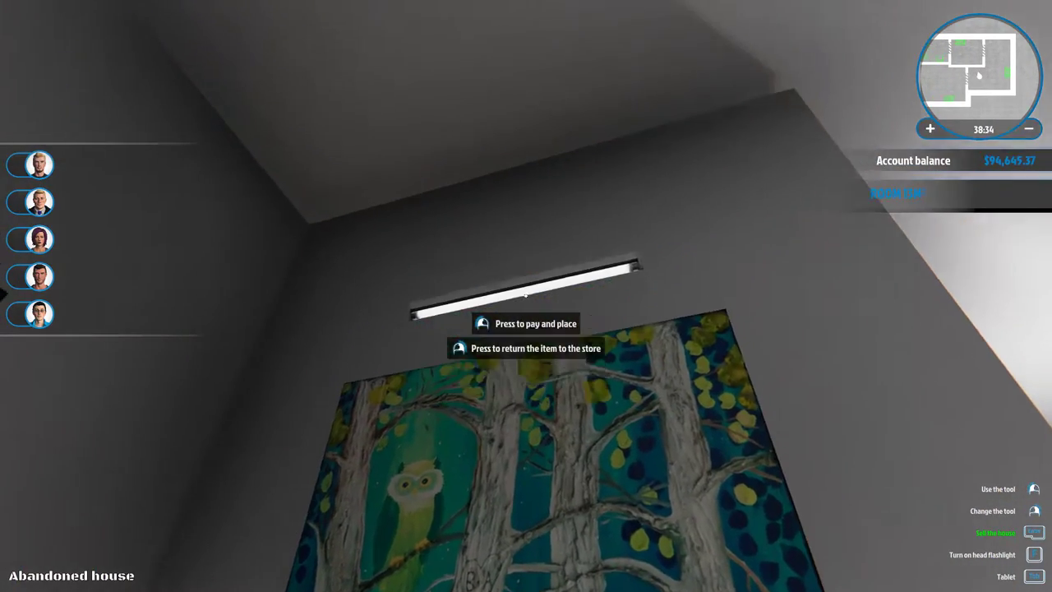
left_click(526, 293)
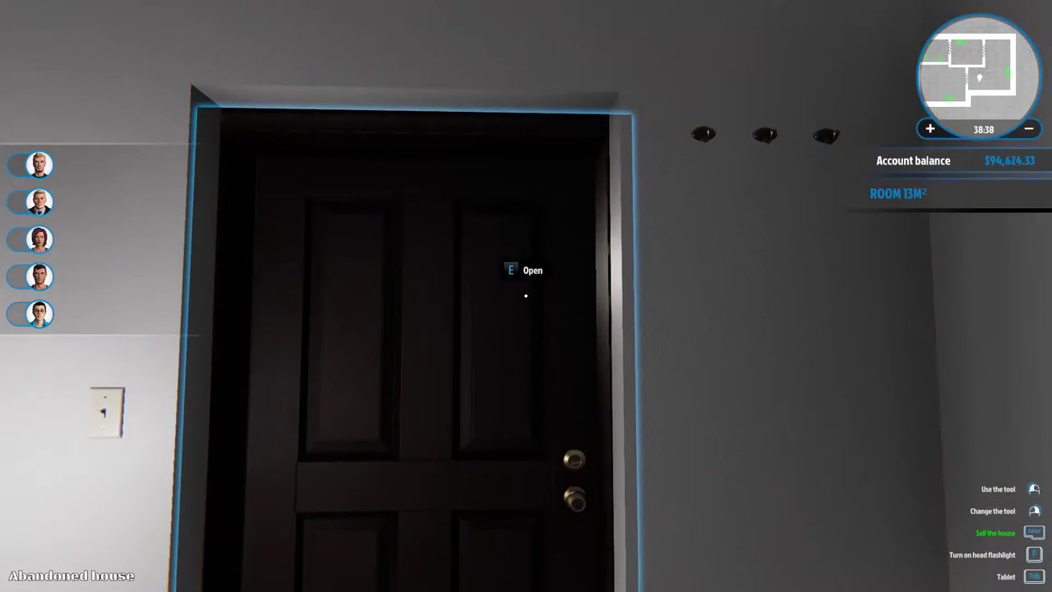
Step: Switch on the room's light at the wall switch and go through the door into the bedroom
key("w")
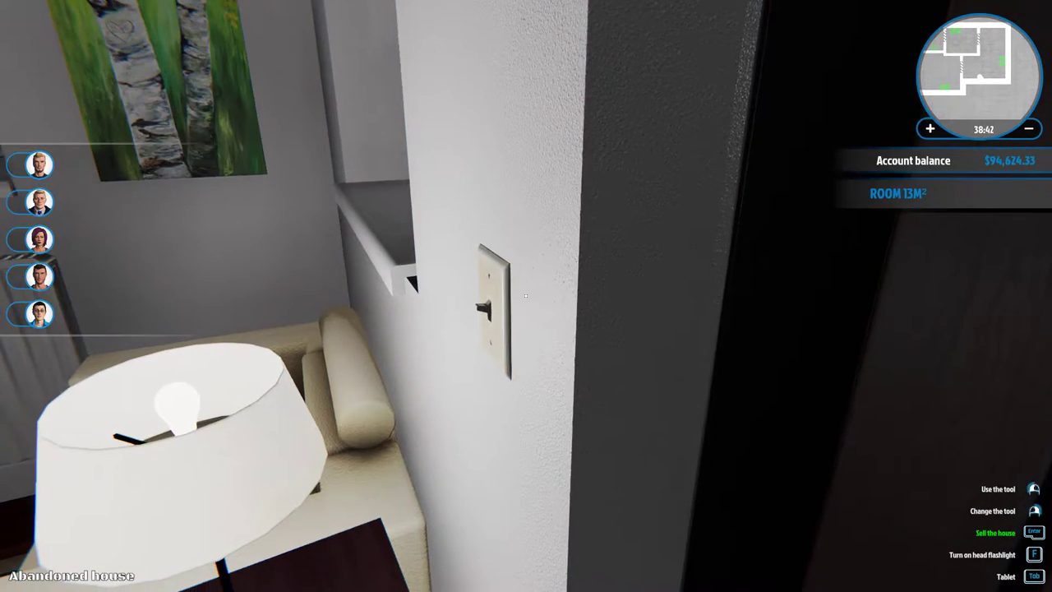
key("e")
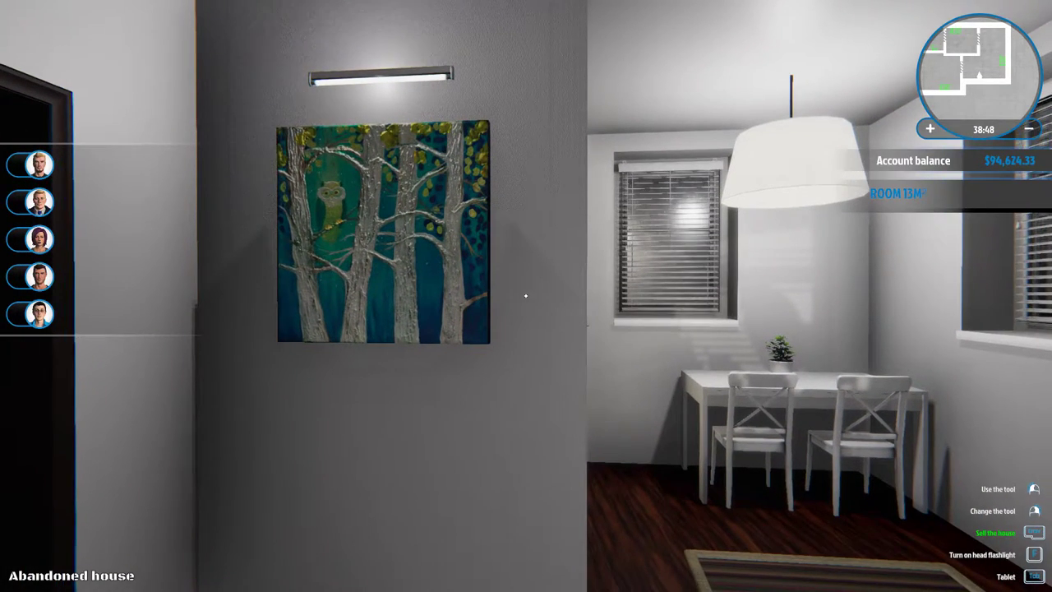
key("w")
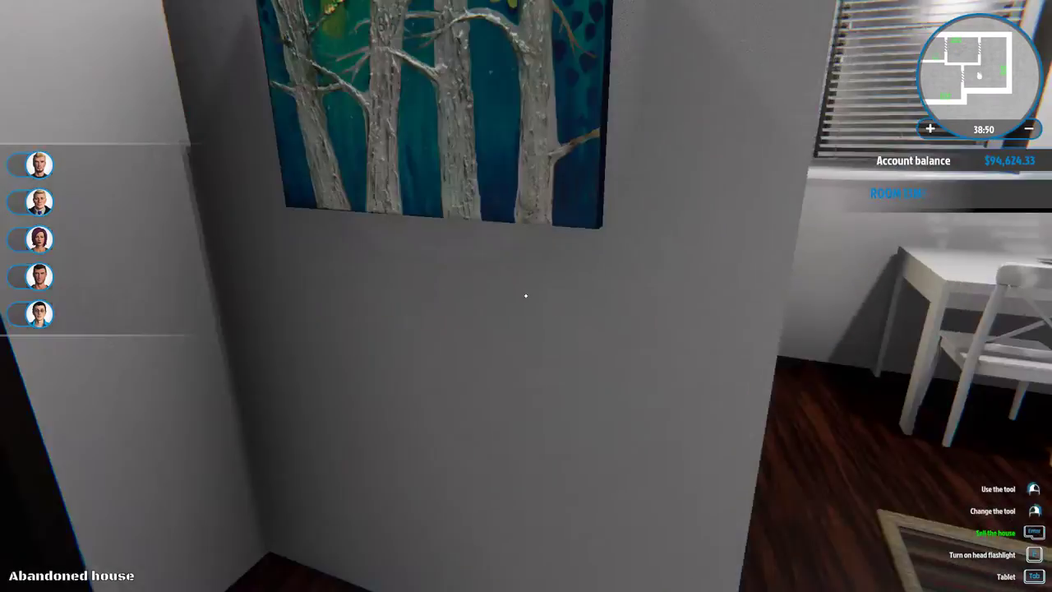
key("e")
key("w")
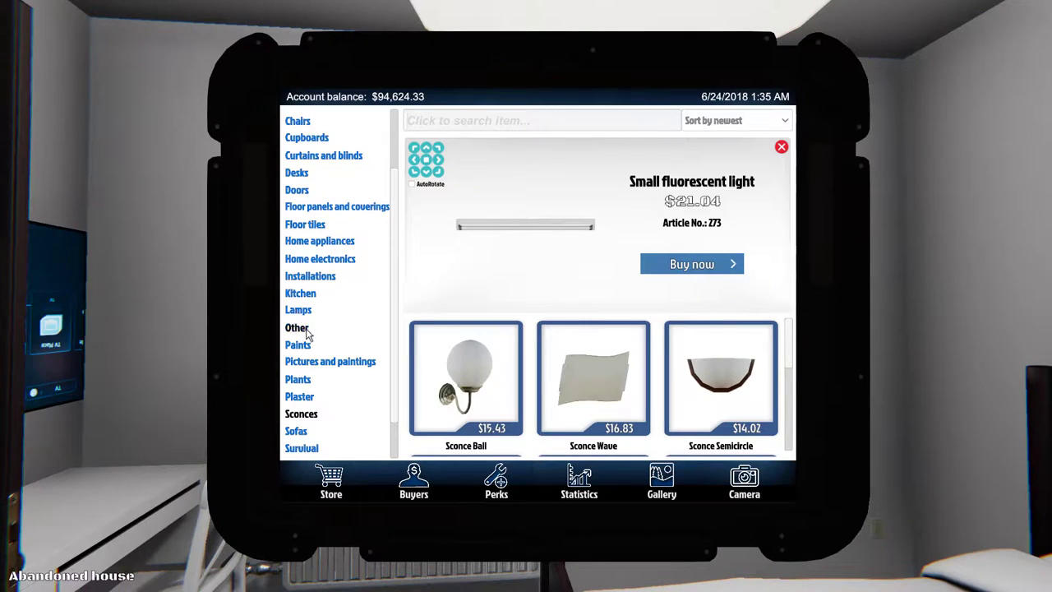
scroll(309, 337, "up", 3)
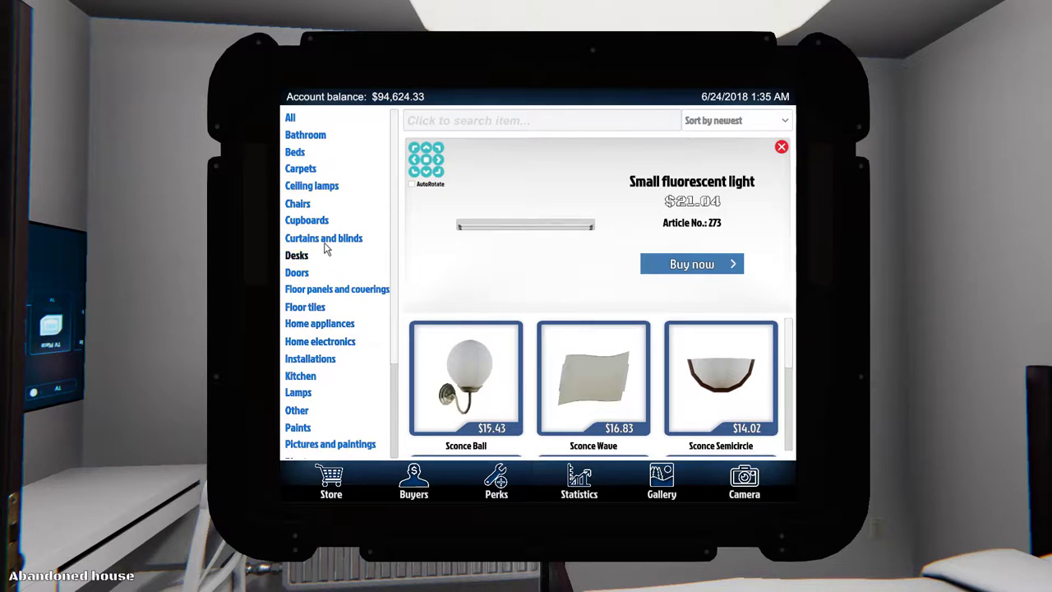
Step: Buy a Mountable Wide Curtain in Grassy Green after trying Brown Stripes and Green
left_click(323, 239)
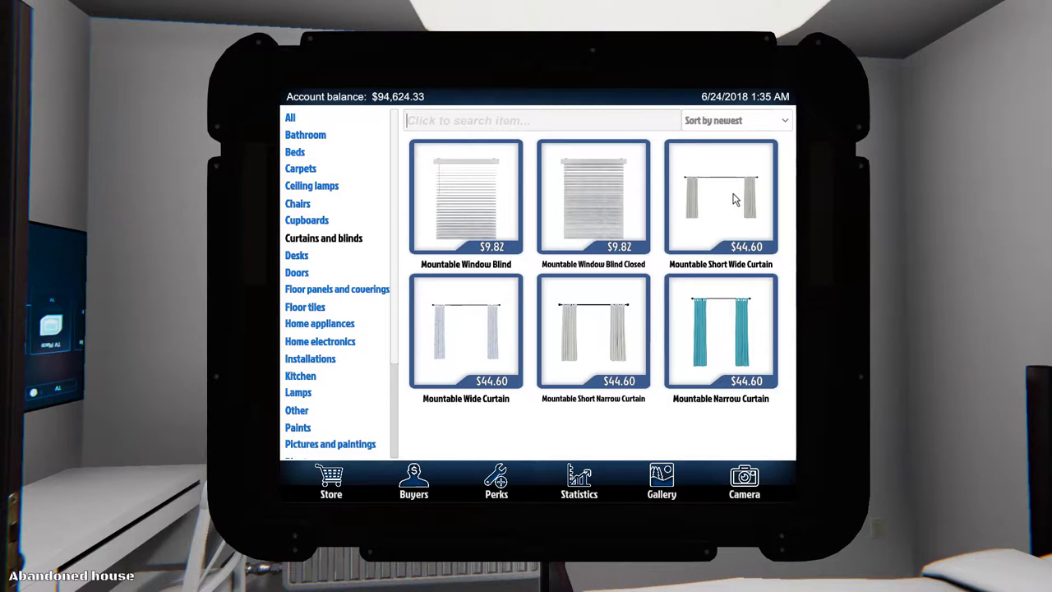
left_click(443, 348)
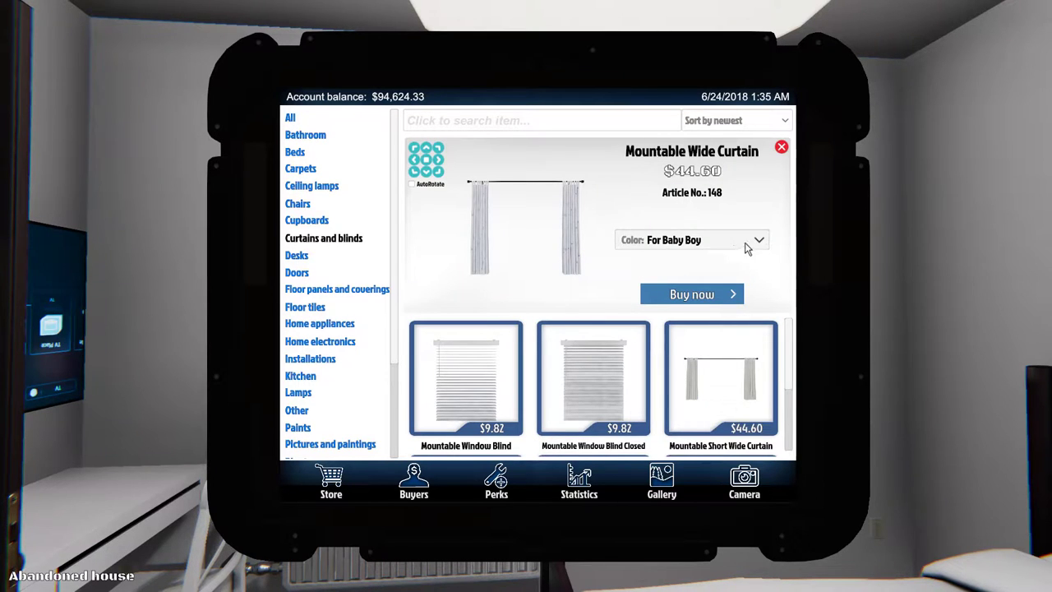
left_click(752, 240)
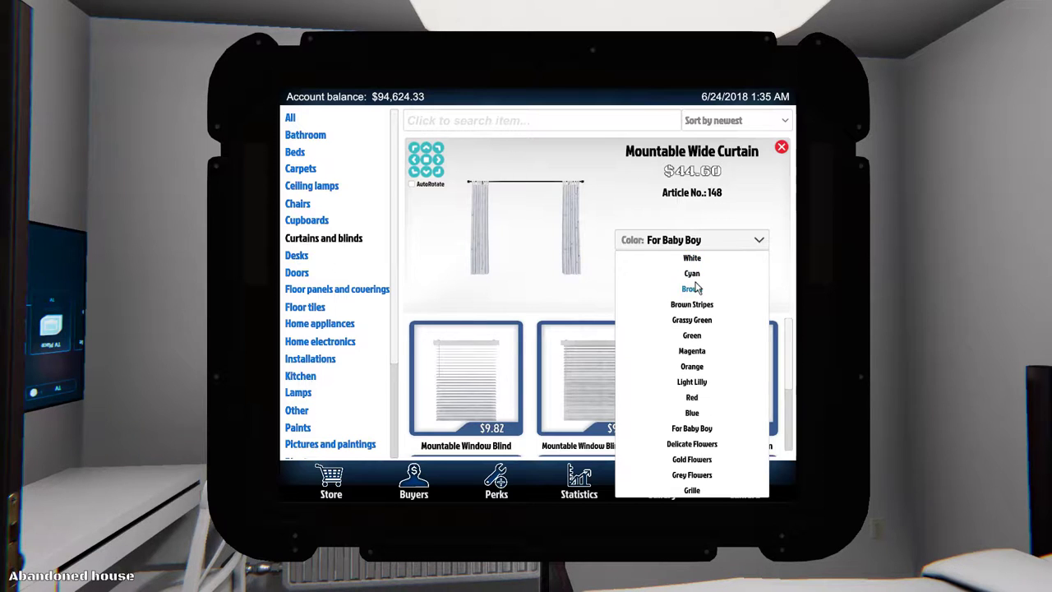
left_click(691, 304)
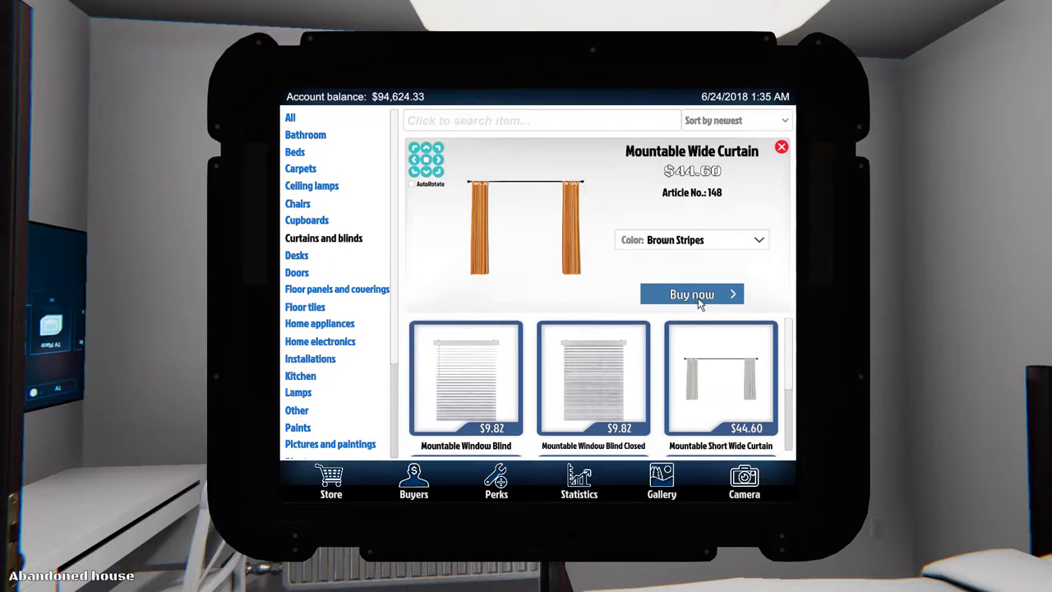
left_click(759, 242)
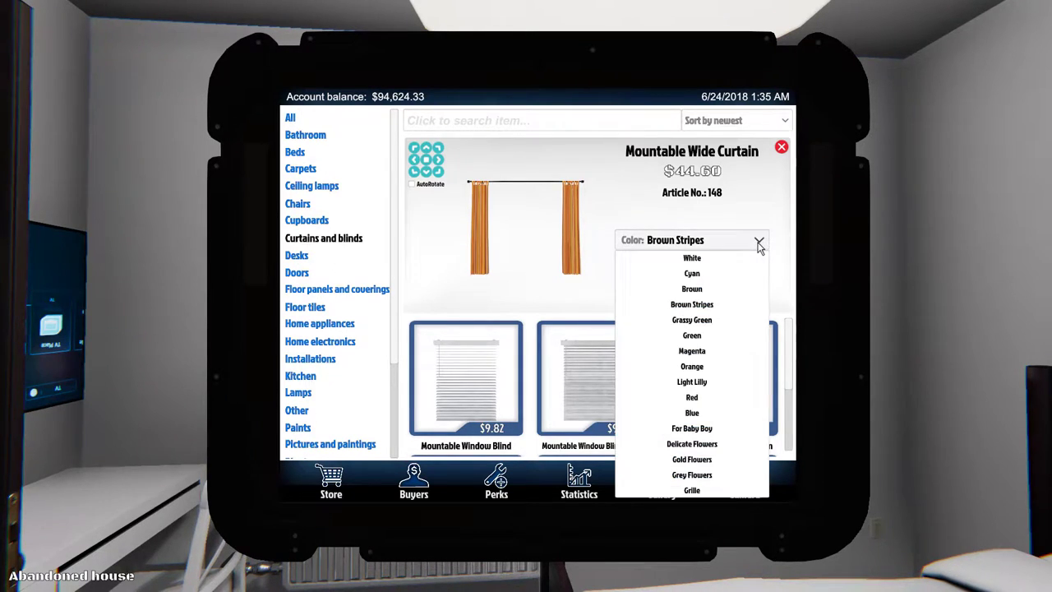
left_click(694, 336)
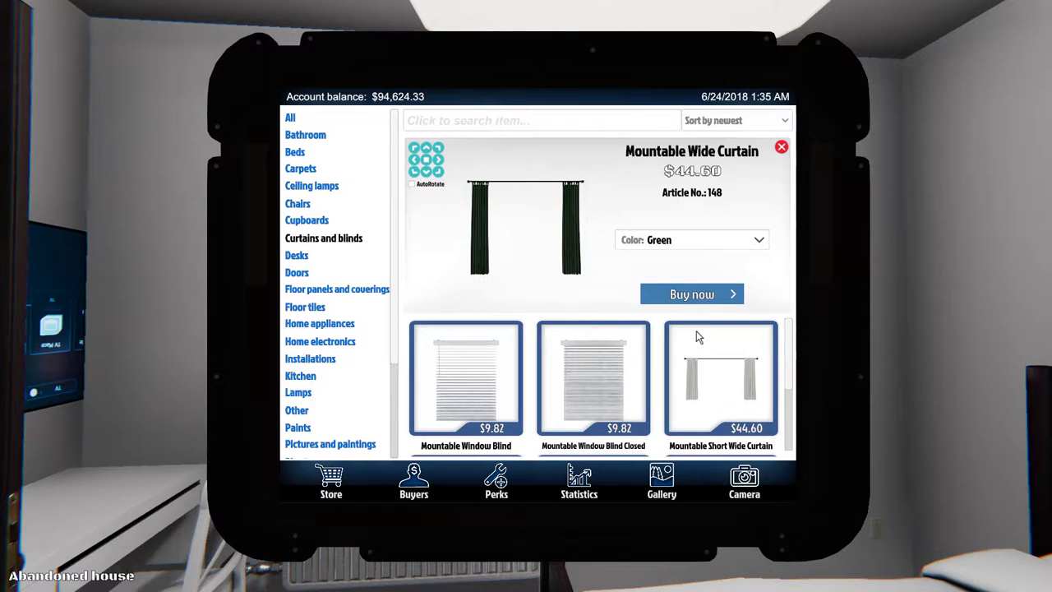
left_click(760, 244)
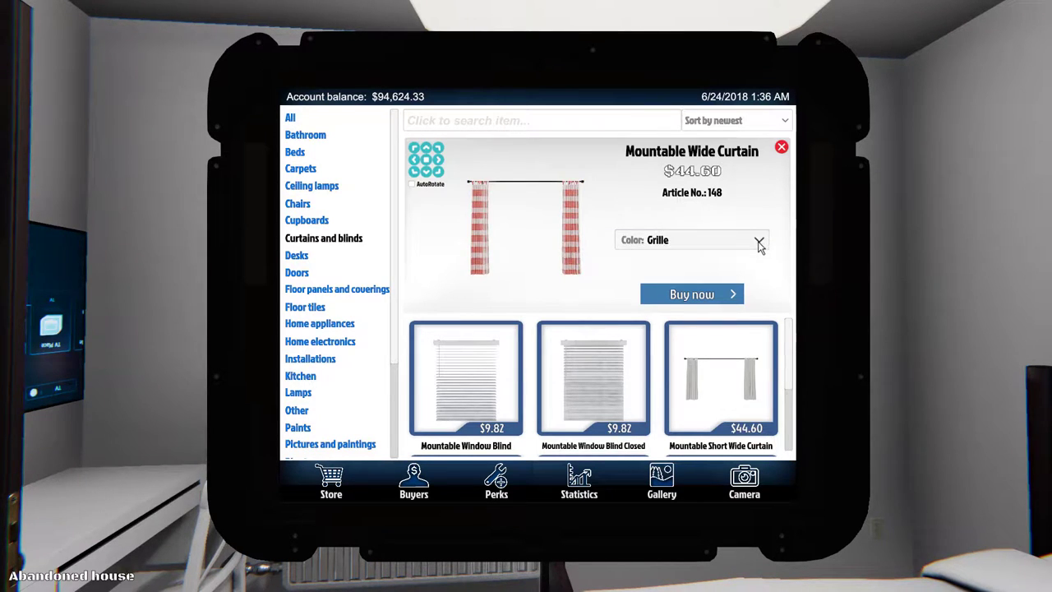
left_click(759, 243)
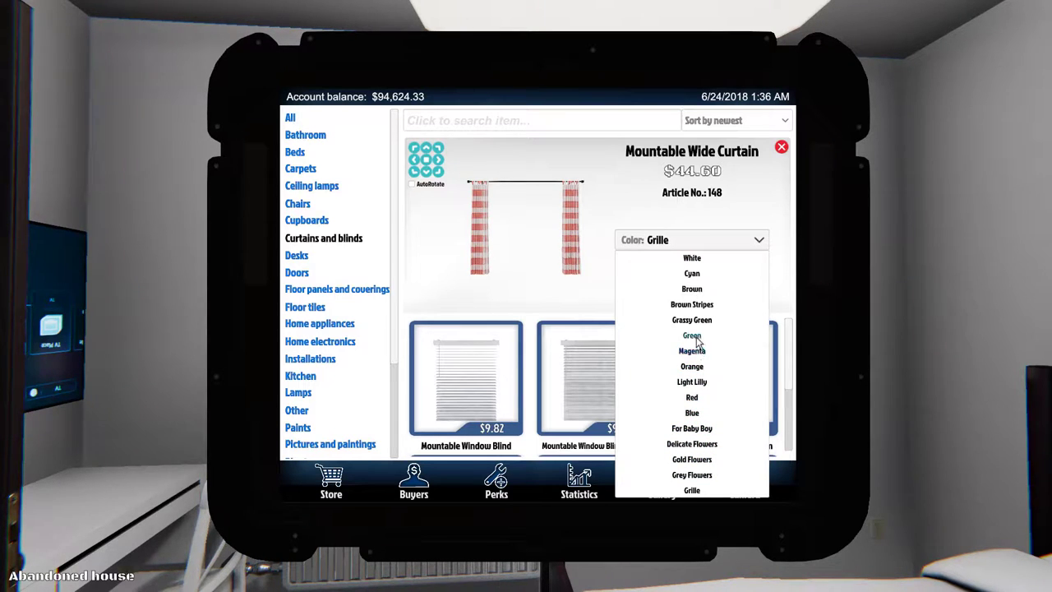
left_click(696, 322)
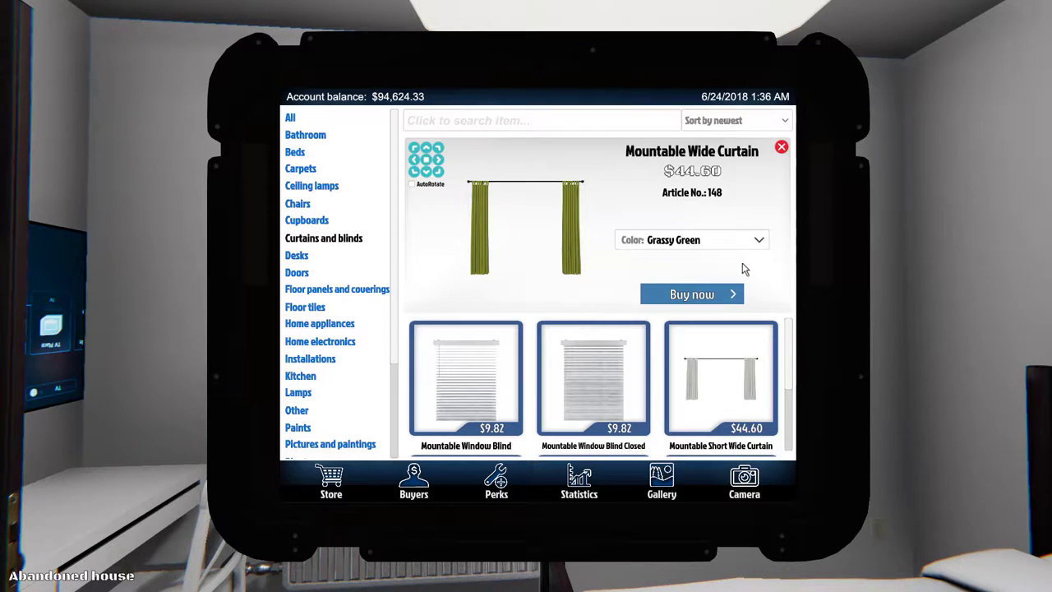
left_click(705, 294)
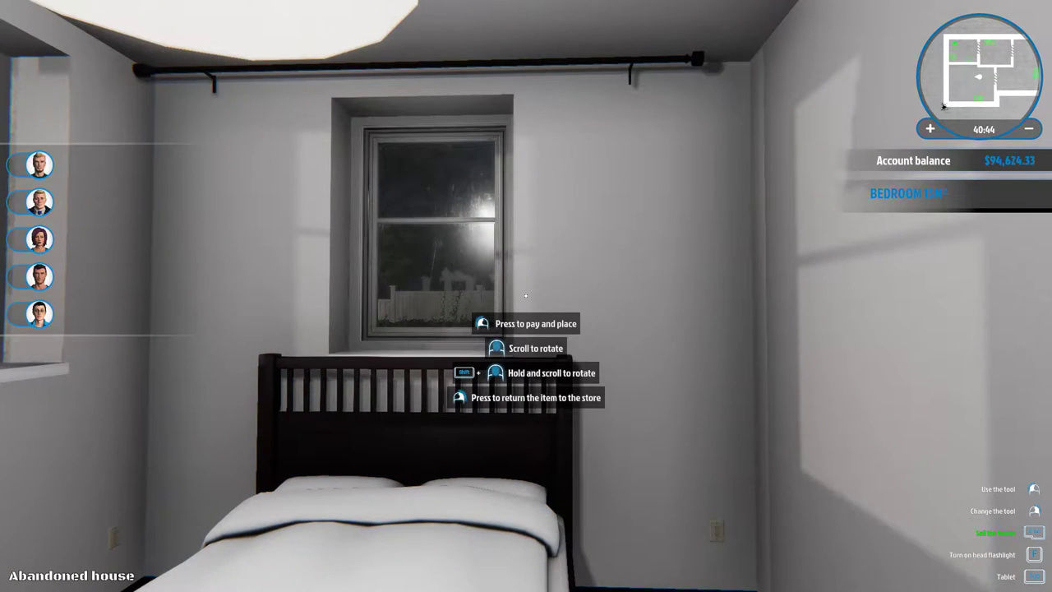
Step: Hang the green wide curtain over the bedroom window, leaving a $94,579.73 balance
left_click(526, 296)
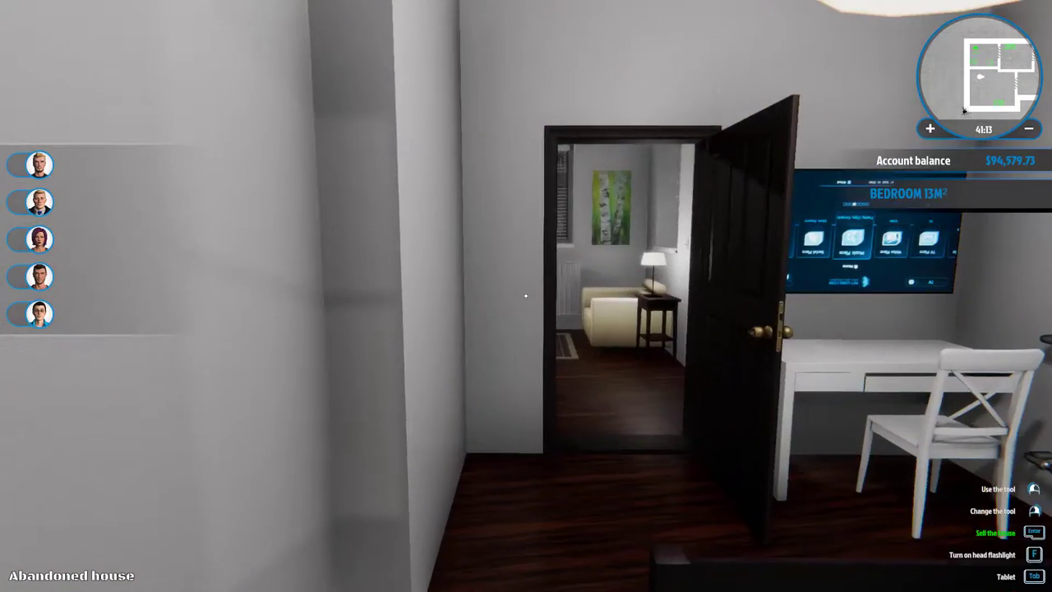
Step: Walk up to the bedroom windows, then buy and place a Mountable Window Blind Closed
key("w")
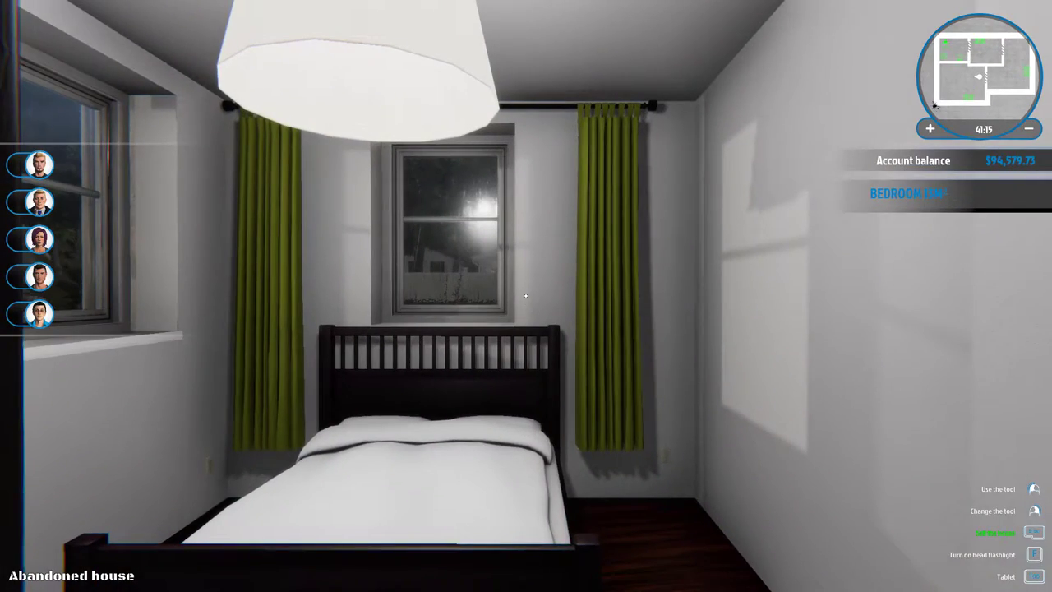
key("w")
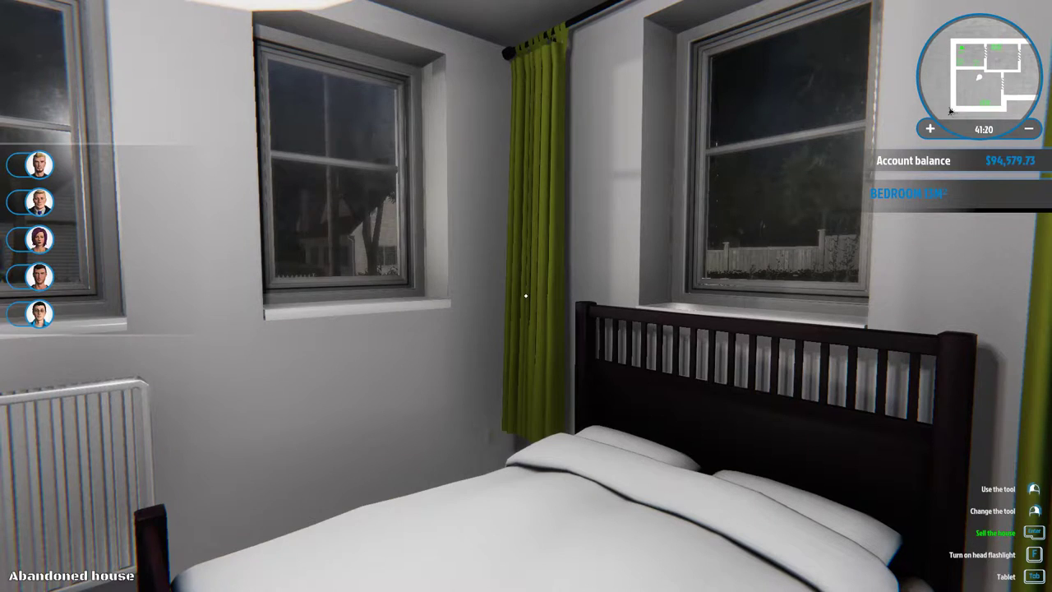
key("Tab")
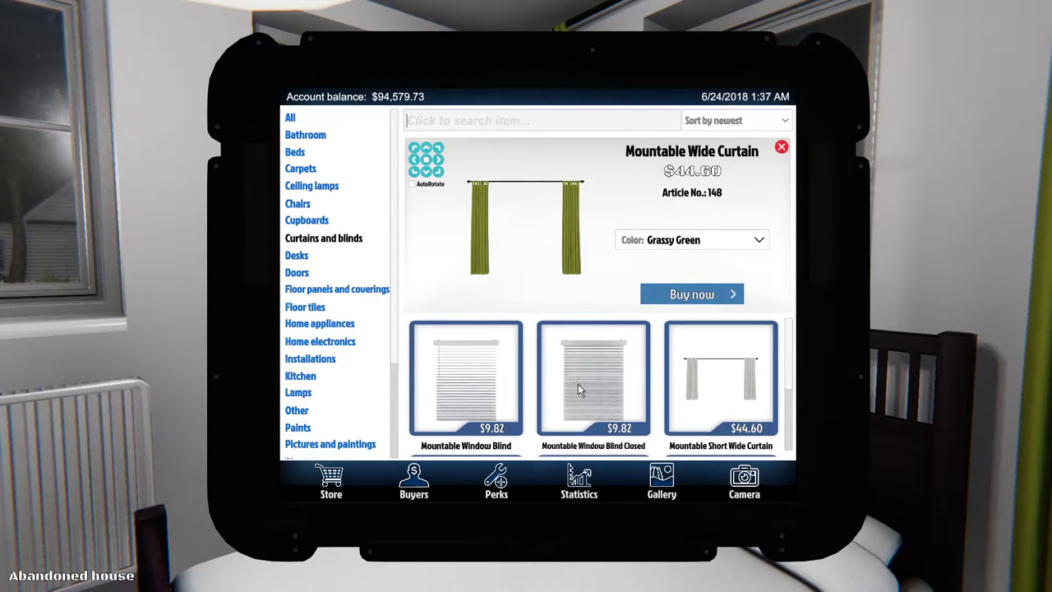
left_click(577, 387)
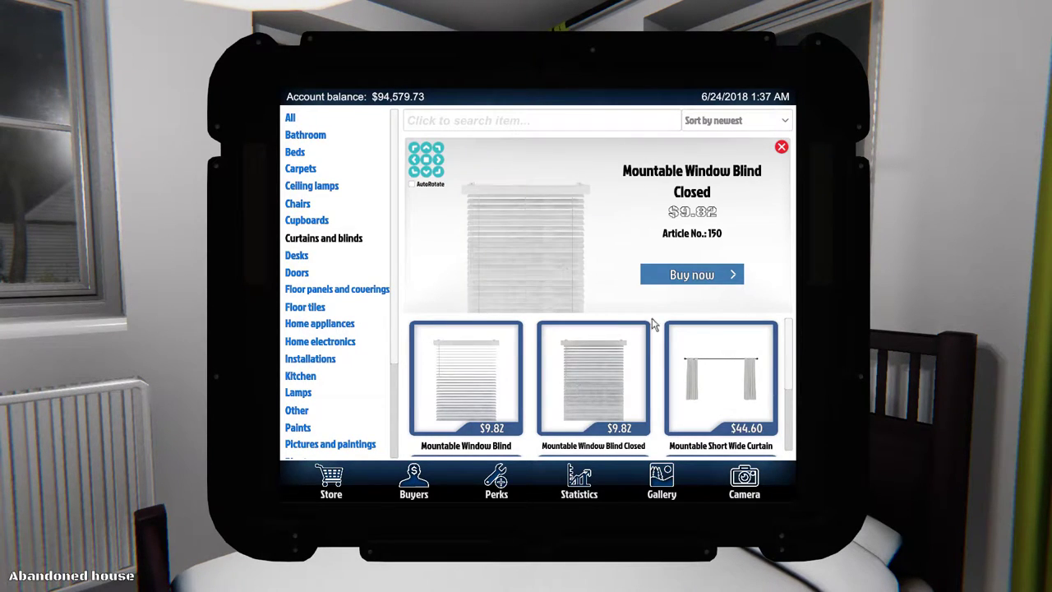
left_click(692, 278)
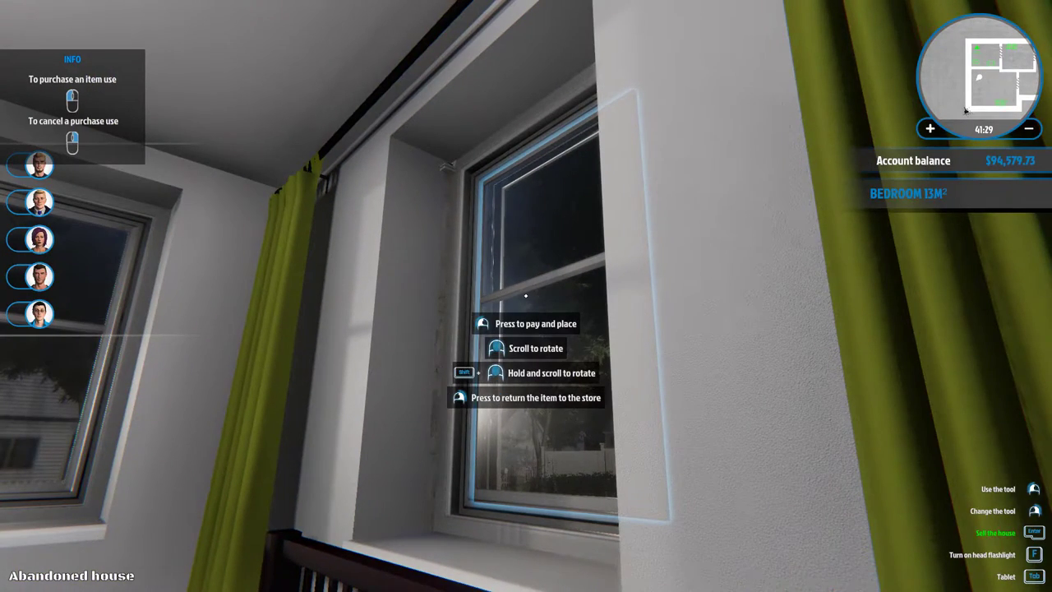
left_click(526, 296)
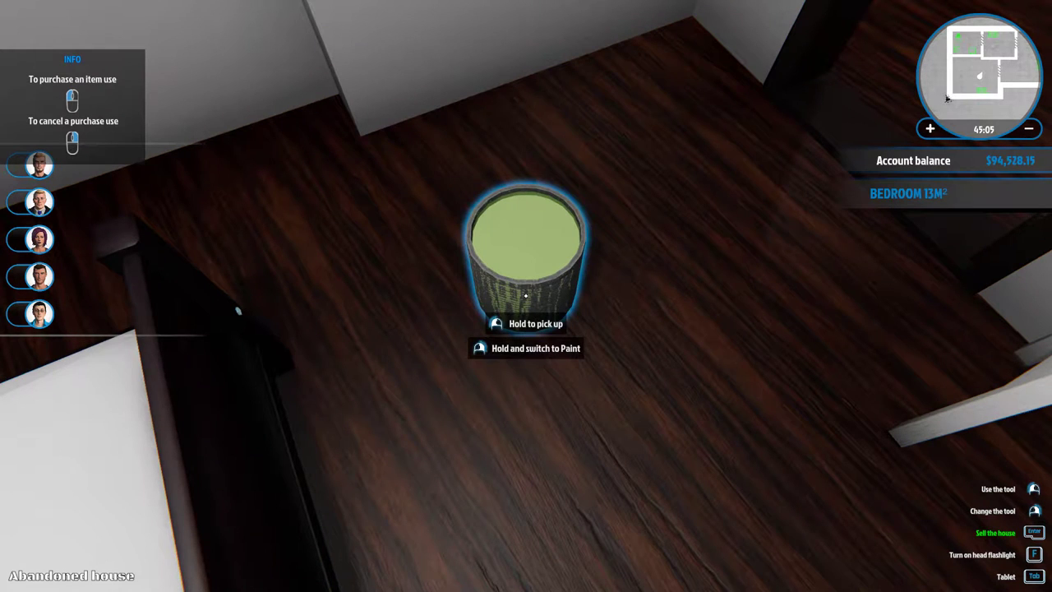
Step: Equip the paint roller and load it with green paint from the floor bucket
right_click(526, 295)
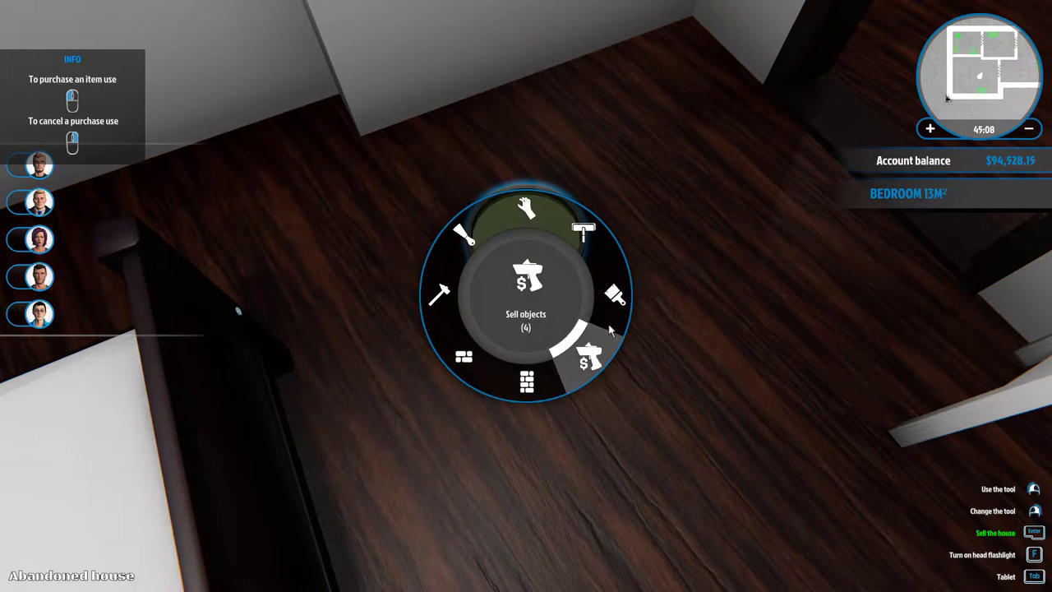
left_click(583, 235)
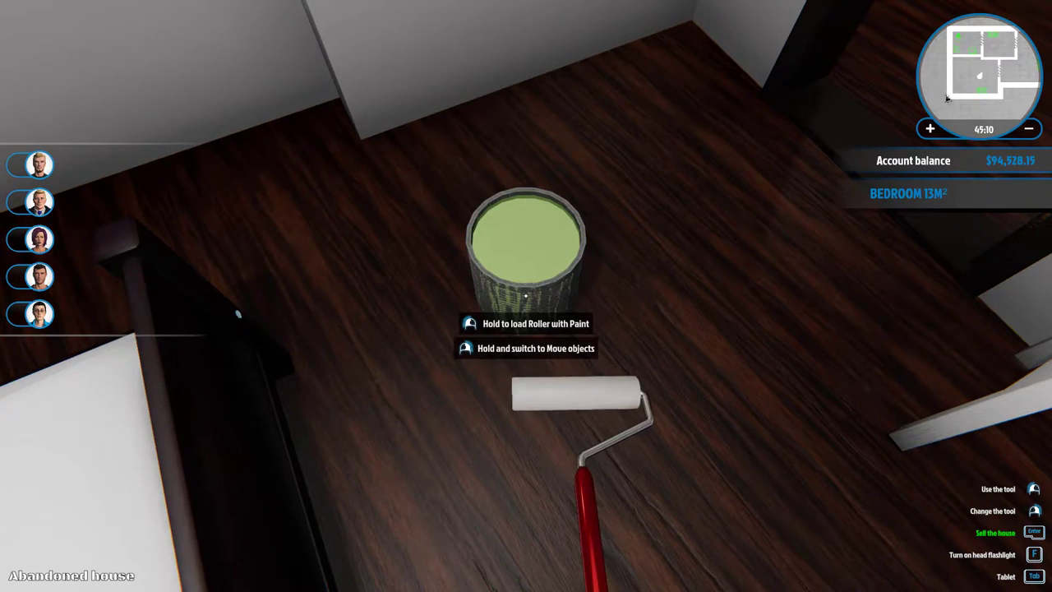
left_click(526, 294)
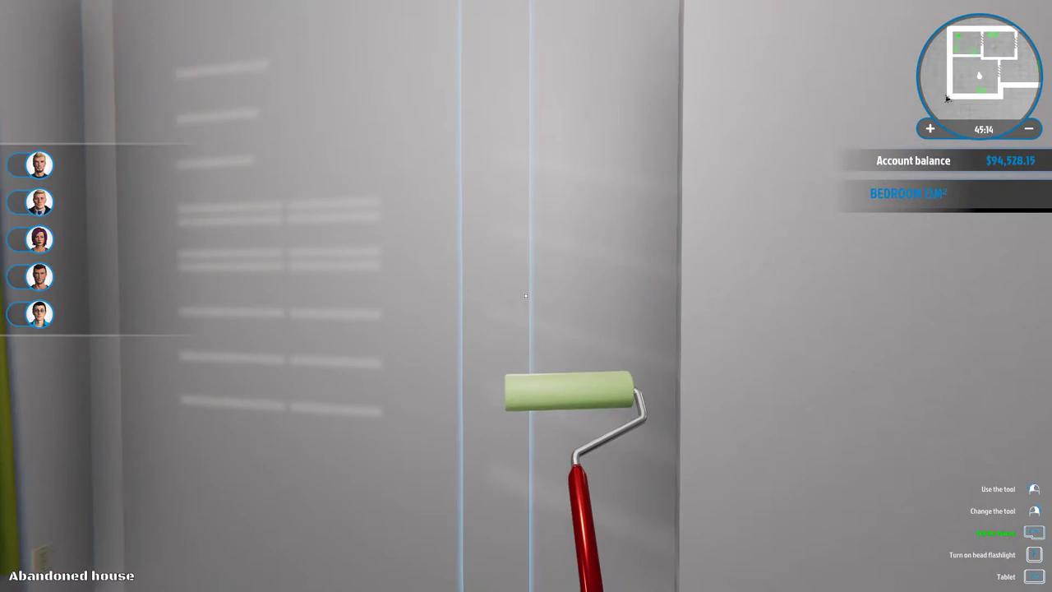
Step: Roll green paint over each grey bedroom wall strip, reloading the roller once
left_click(526, 295)
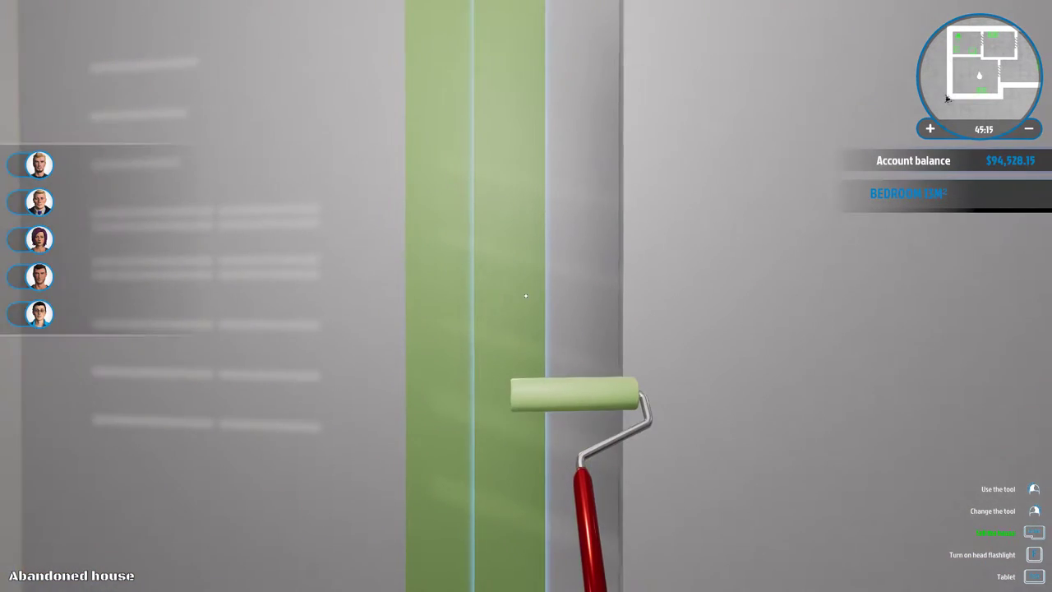
left_click(526, 295)
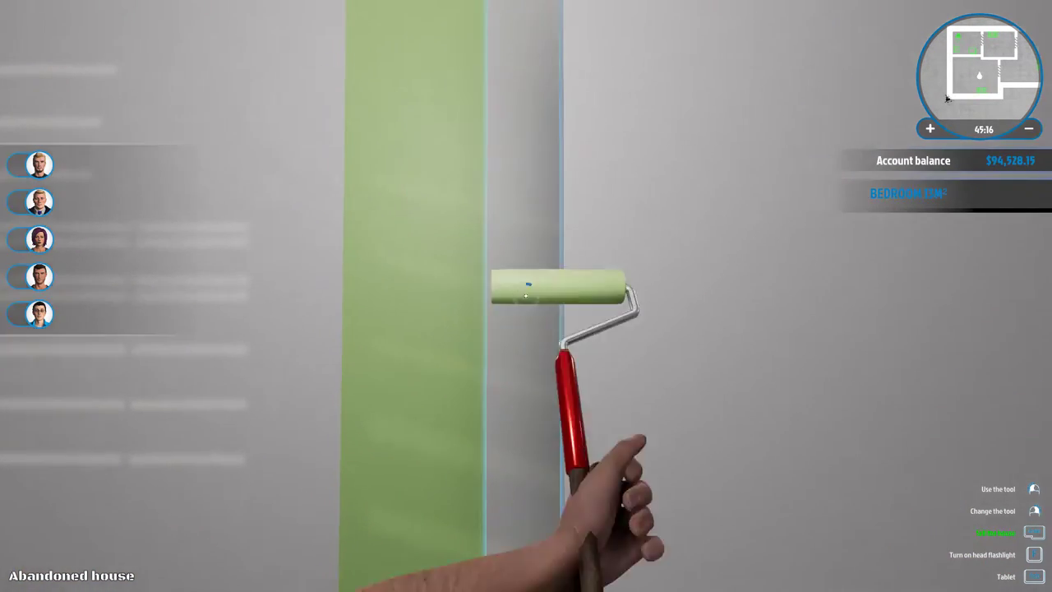
left_click(526, 295)
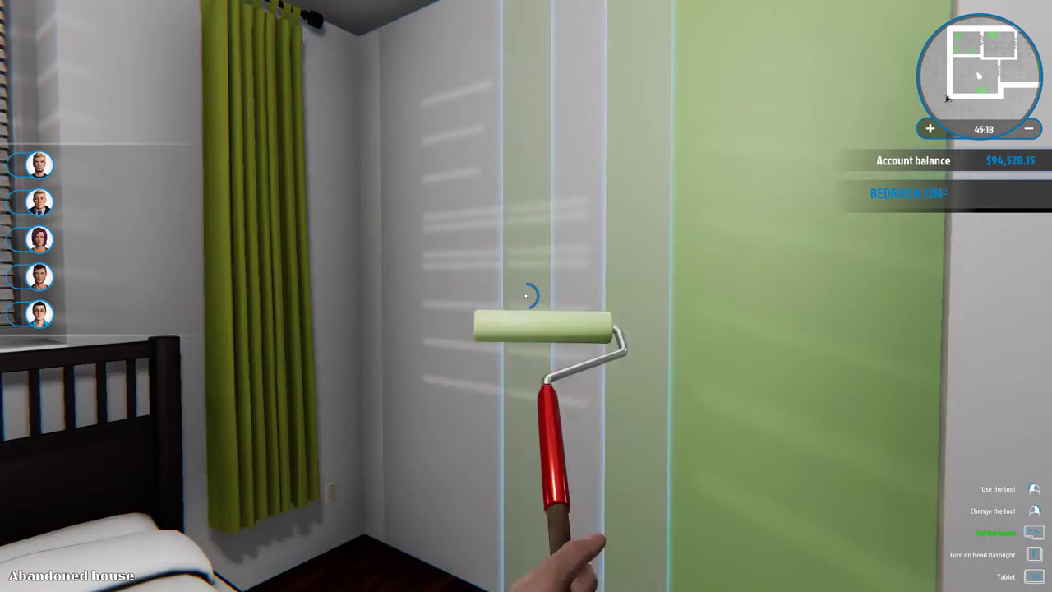
left_click(526, 295)
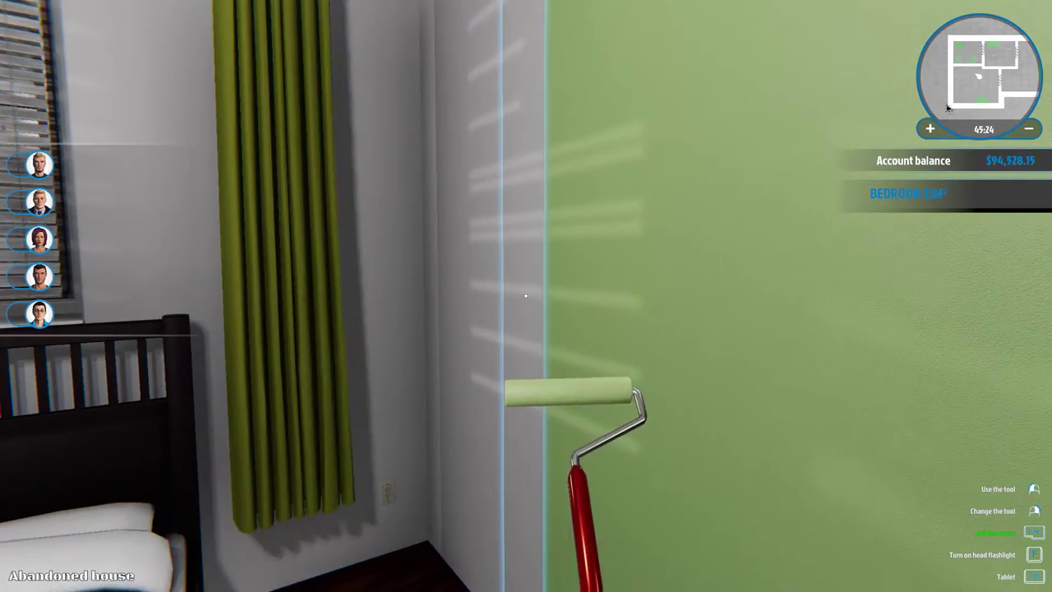
left_click(526, 295)
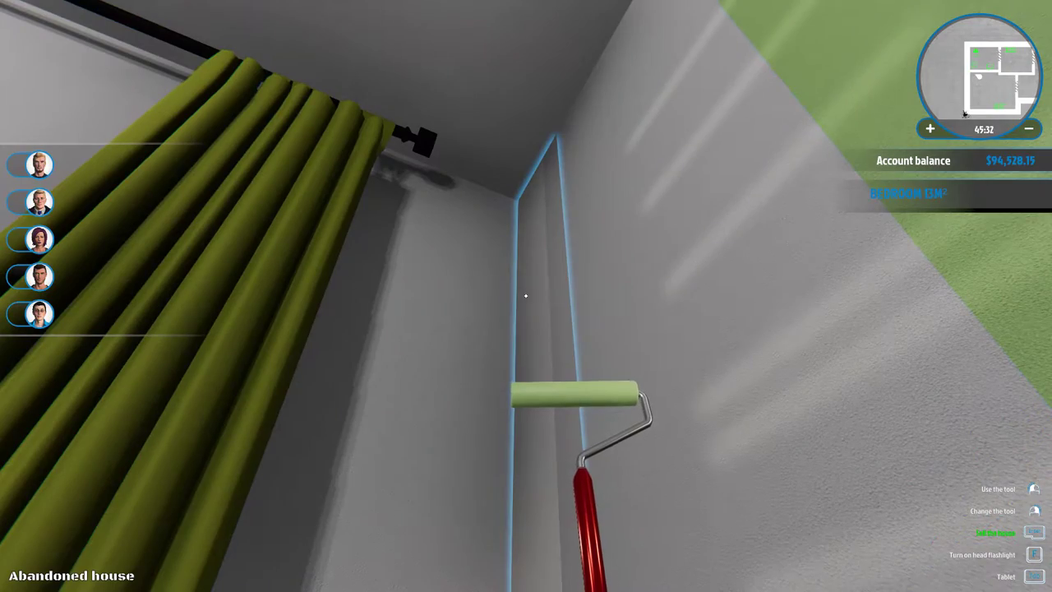
left_click(526, 295)
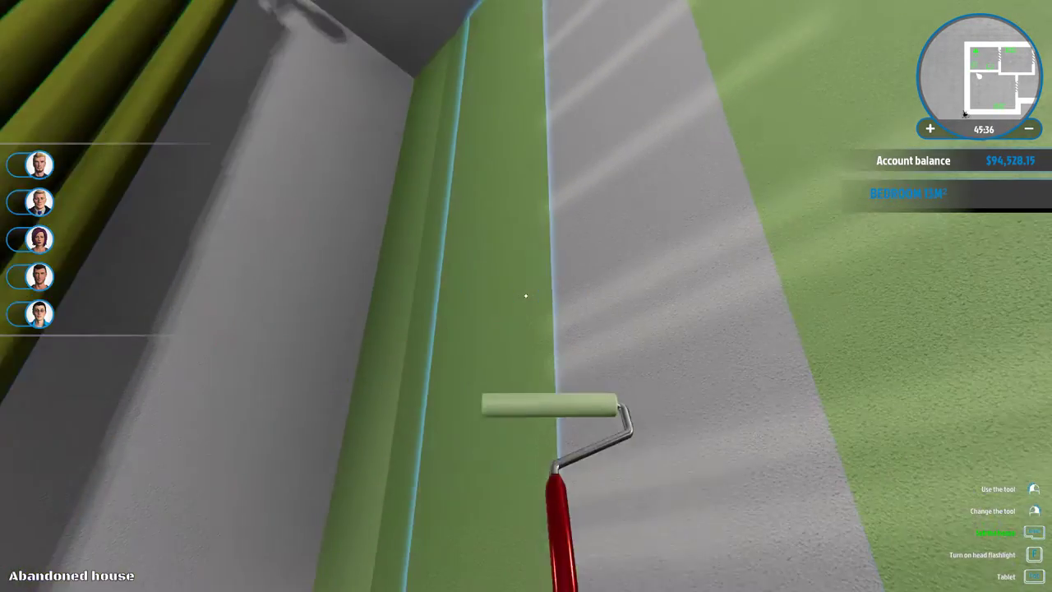
left_click(526, 296)
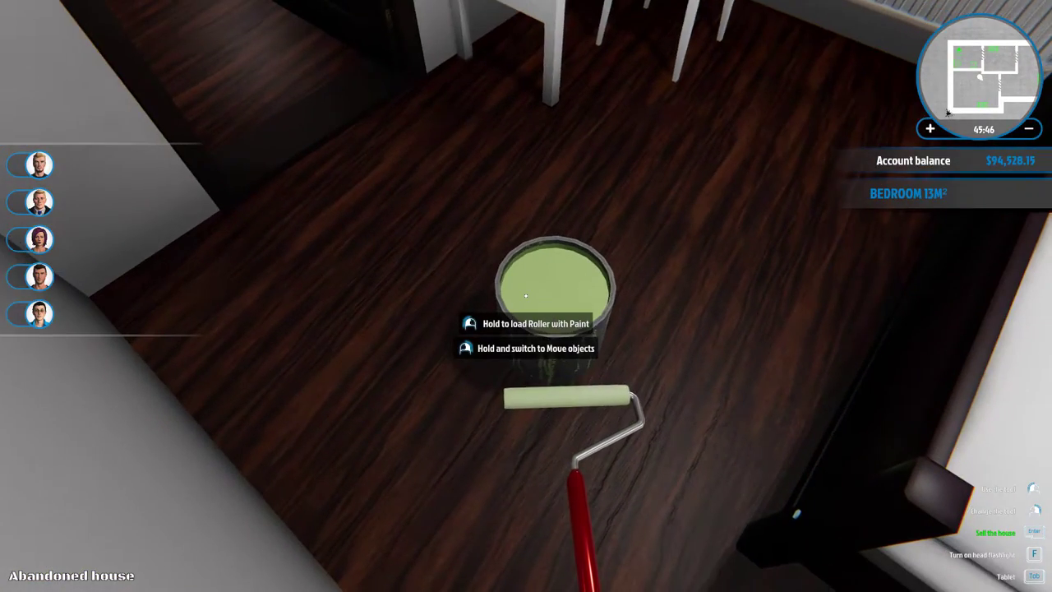
left_click(526, 296)
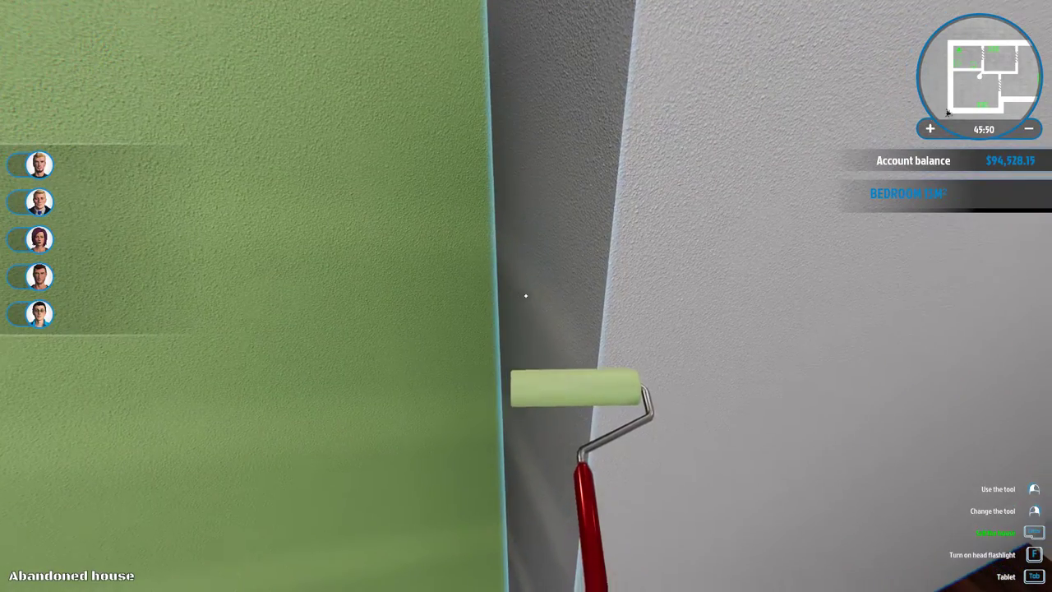
left_click(526, 296)
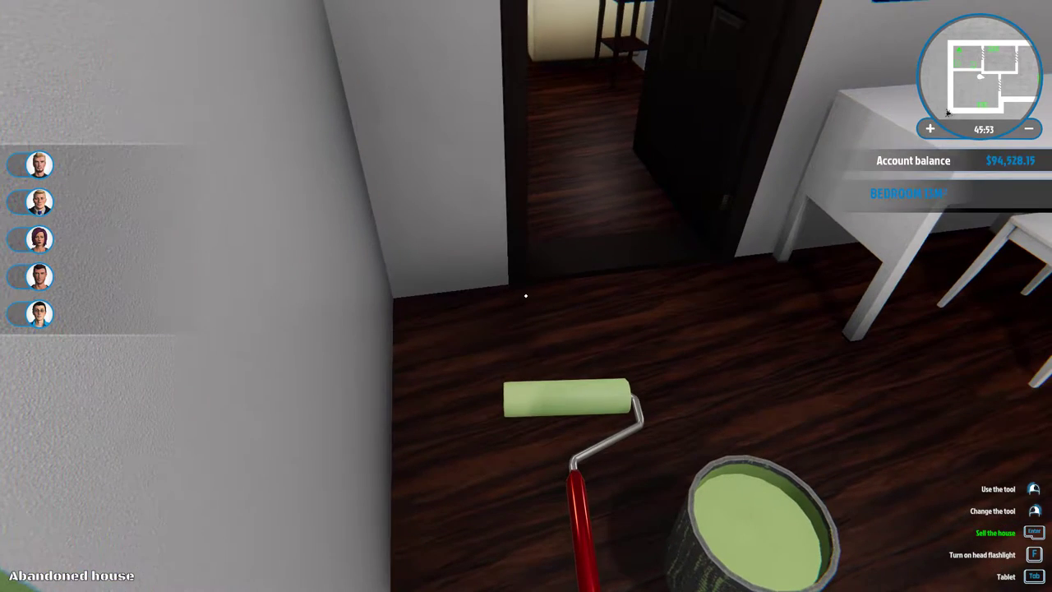
Step: Sell the leftover paint can for $15.43 using the Sell objects tool
right_click(526, 295)
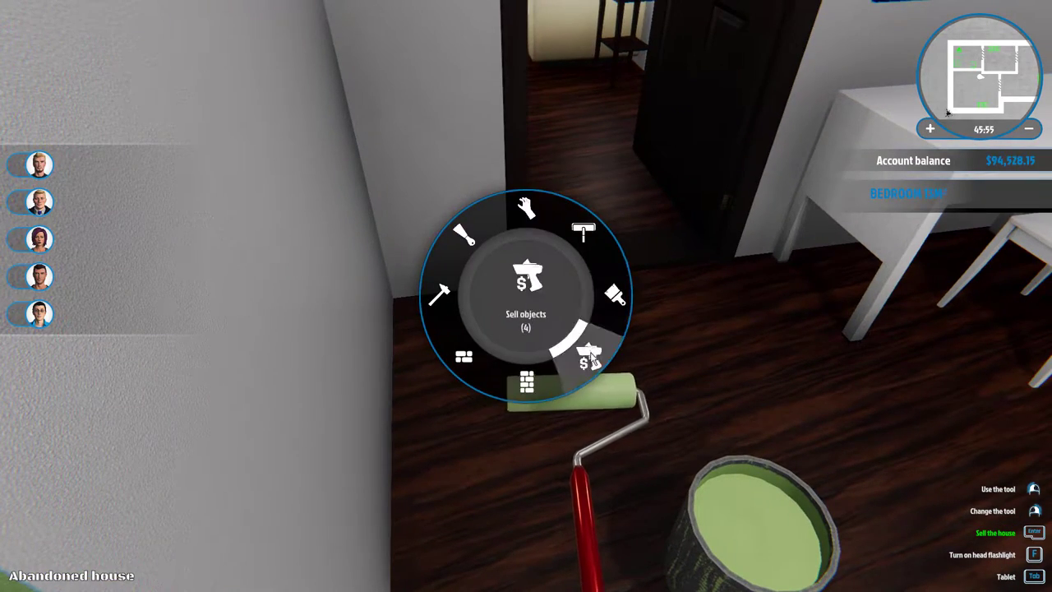
right_click(526, 295)
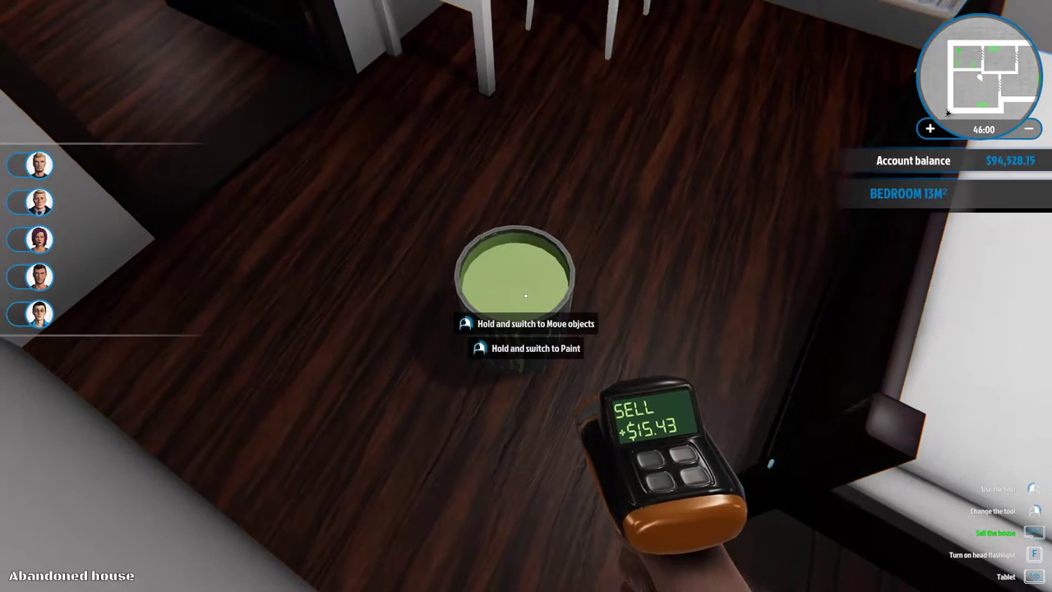
left_click(526, 296)
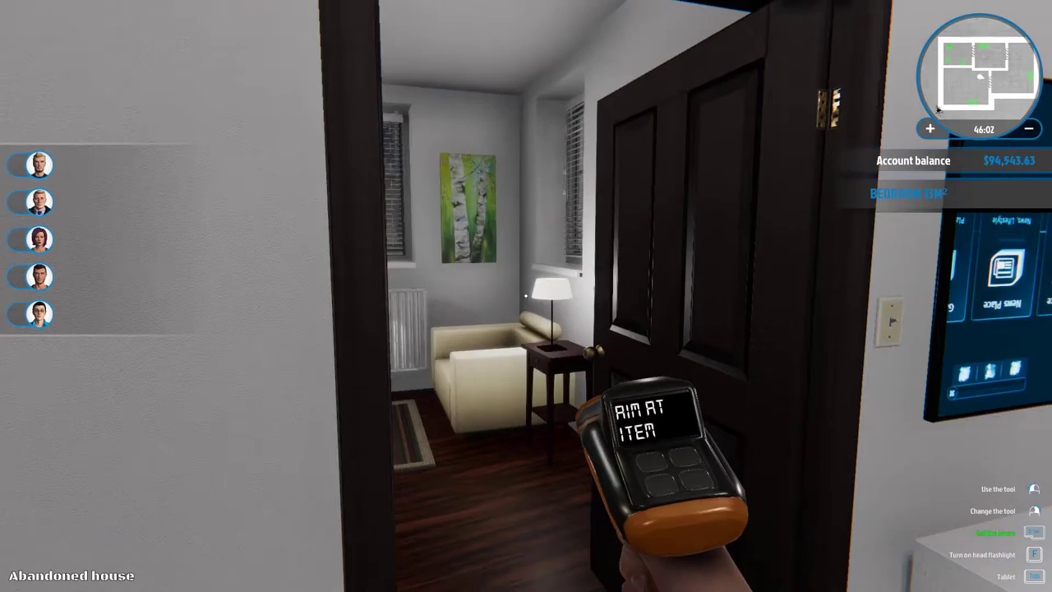
Step: Switch to Move objects and walk through the bedroom into another room
right_click(526, 296)
left_click(505, 206)
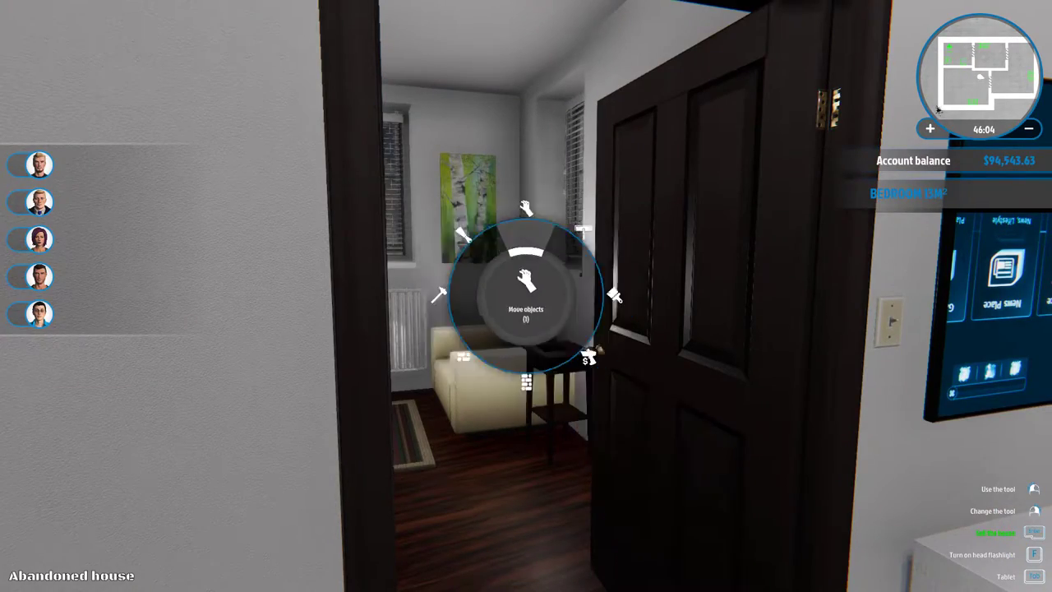
key("w")
key("w")
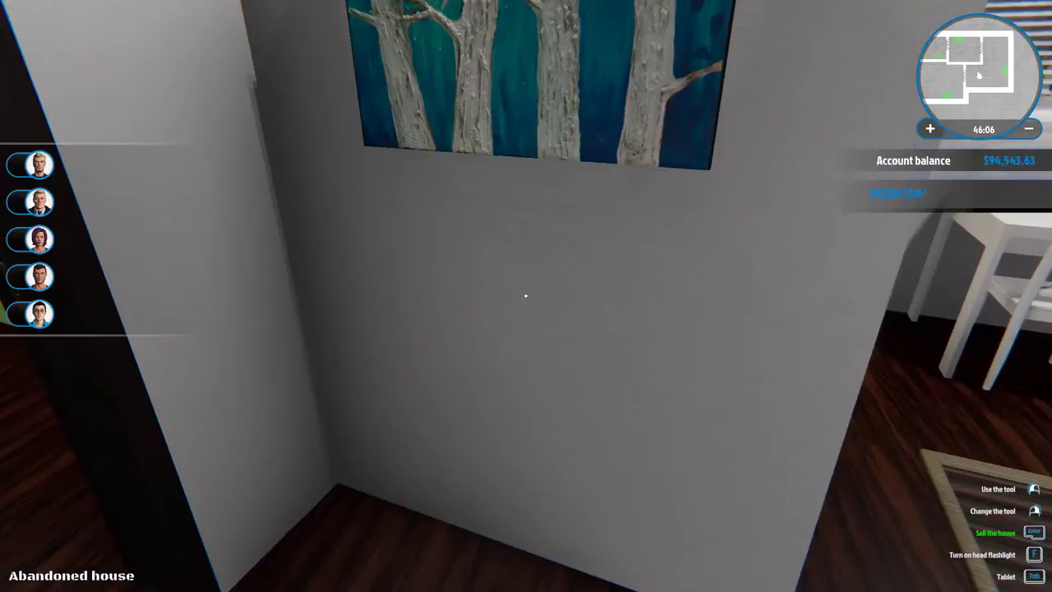
key("w")
key("w")
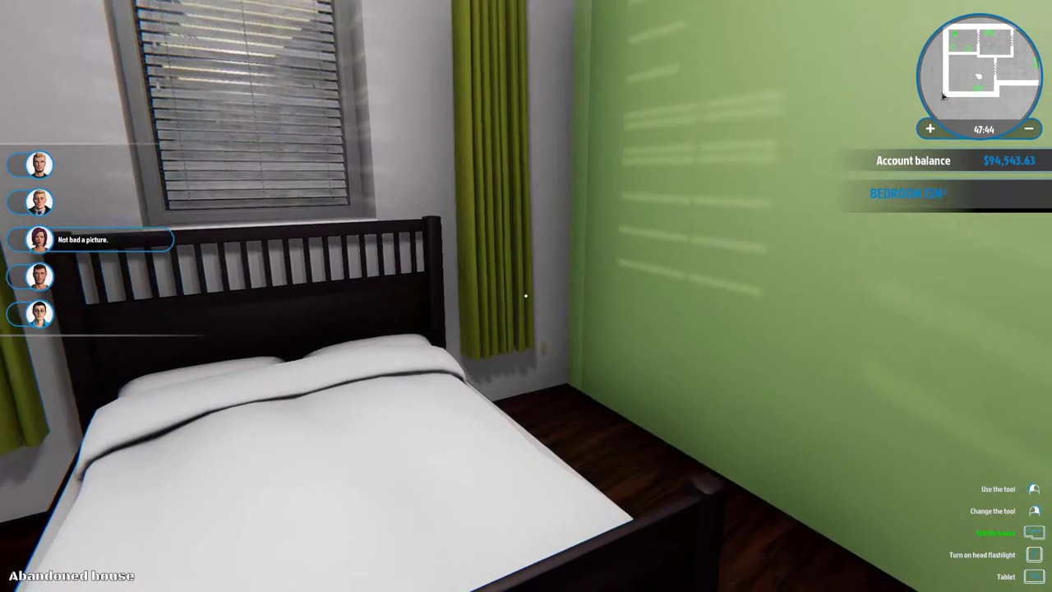
key("w")
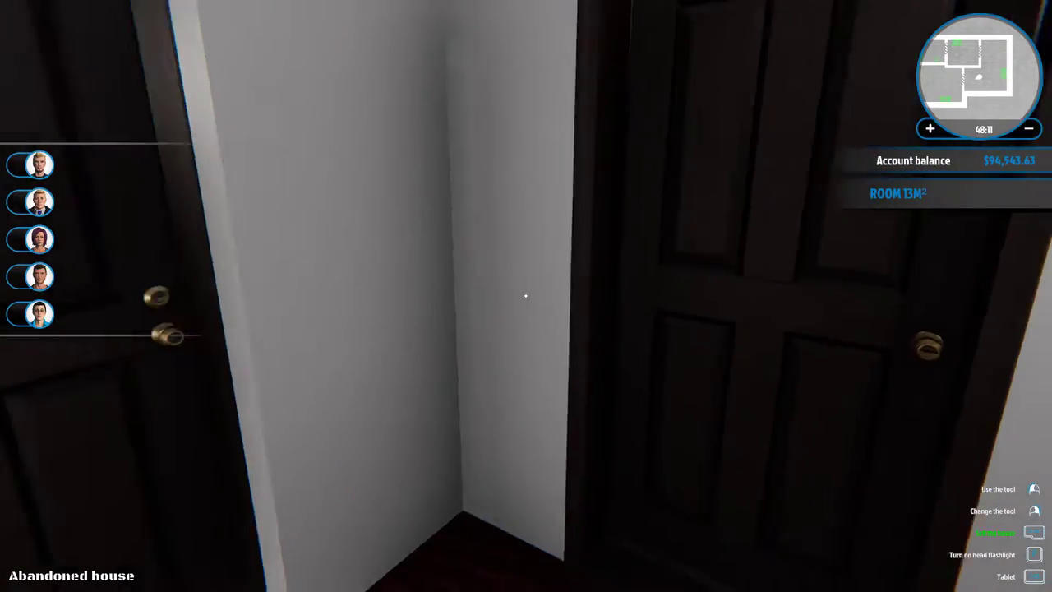
Step: Go out the door and cross the yard to the bushes by the fence
key("e")
key("w")
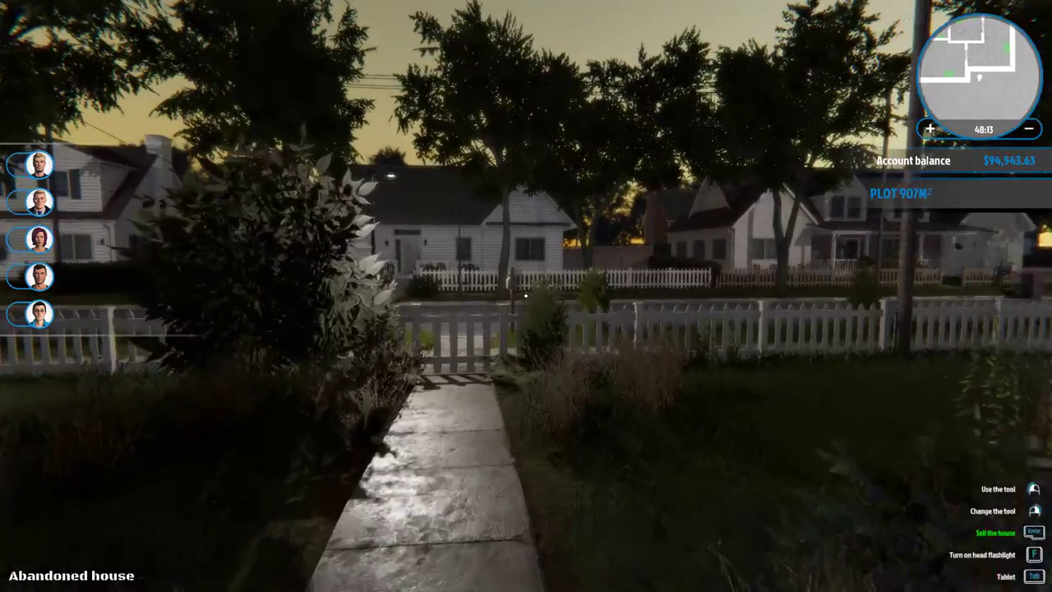
key("w")
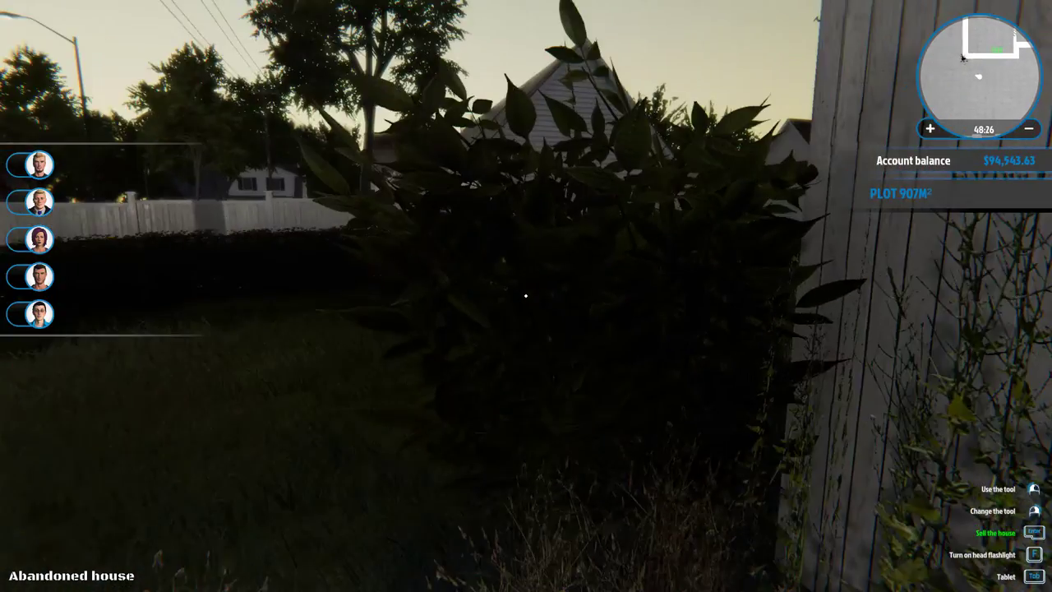
key("w")
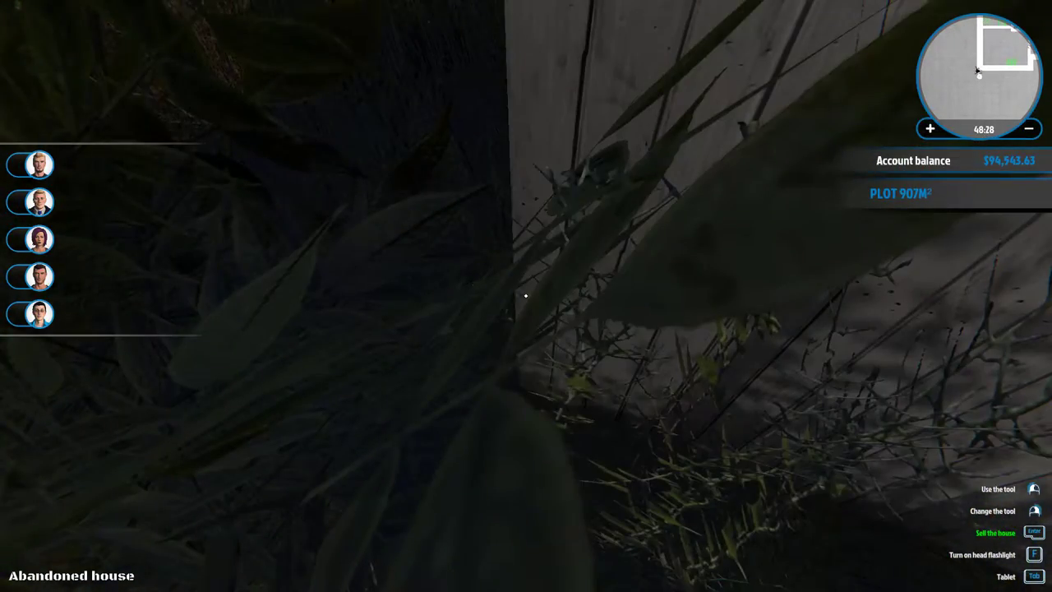
Step: Scrub the dirt off near the fence and the porch deck with the cleaning tool
right_click(526, 296)
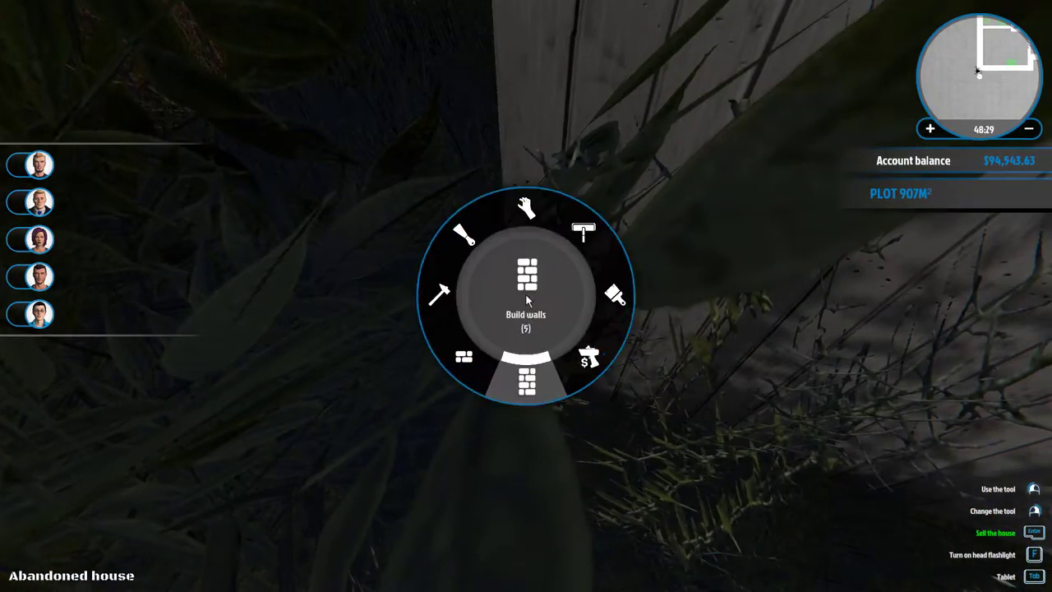
left_click(569, 248)
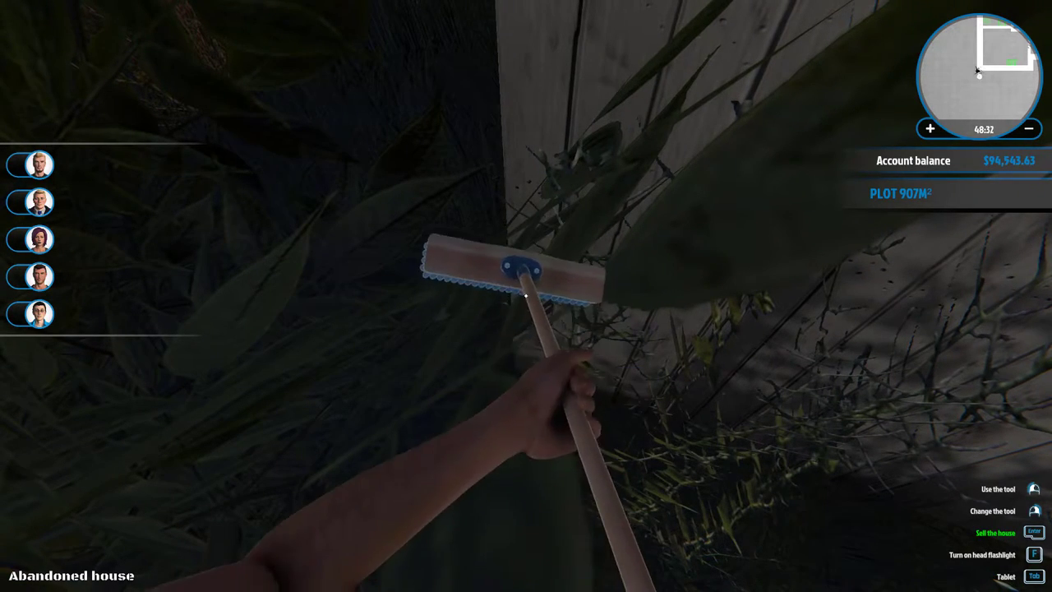
left_click_drag(526, 295, 526, 296)
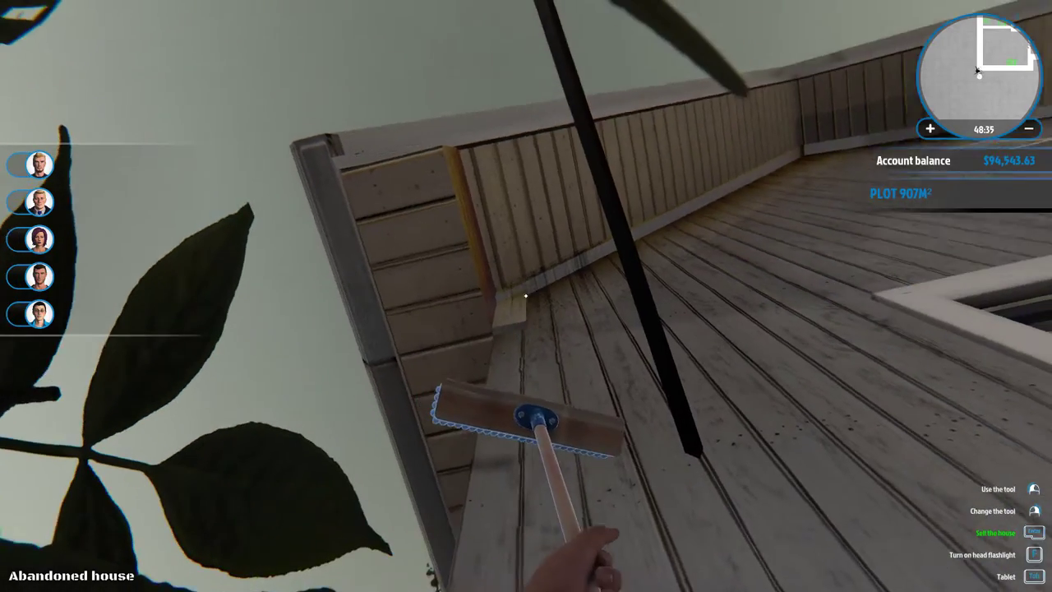
left_click_drag(526, 295, 526, 296)
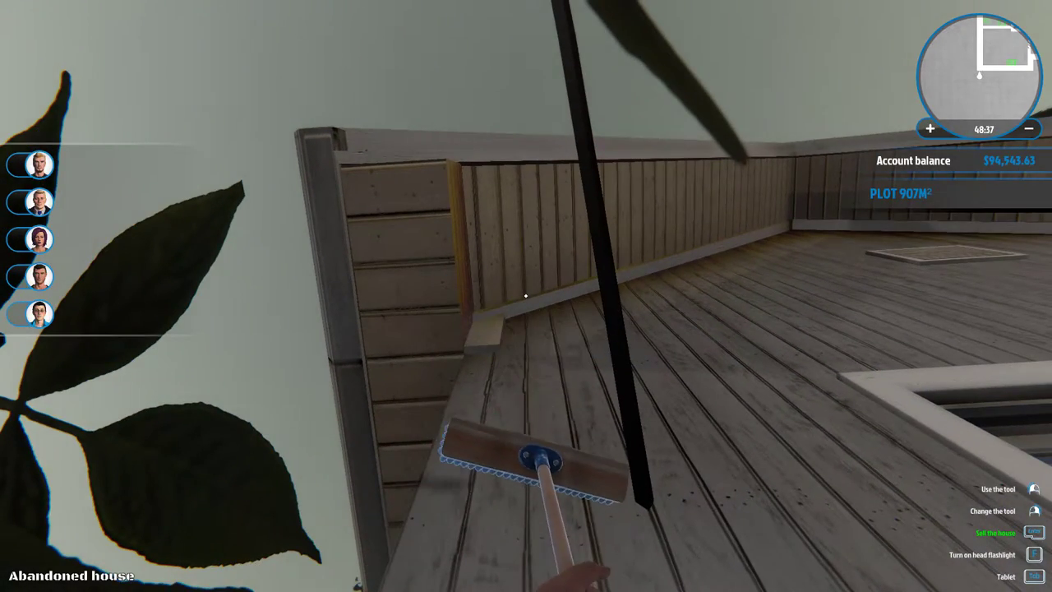
left_click(526, 296)
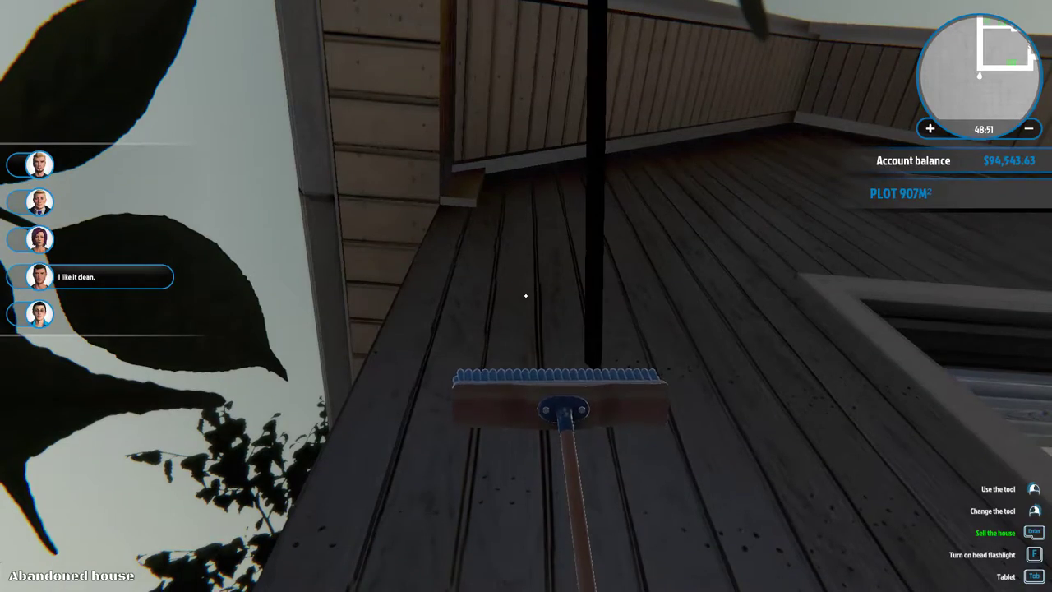
Step: Walk off the porch across the yard and turn back toward the front door
key("w")
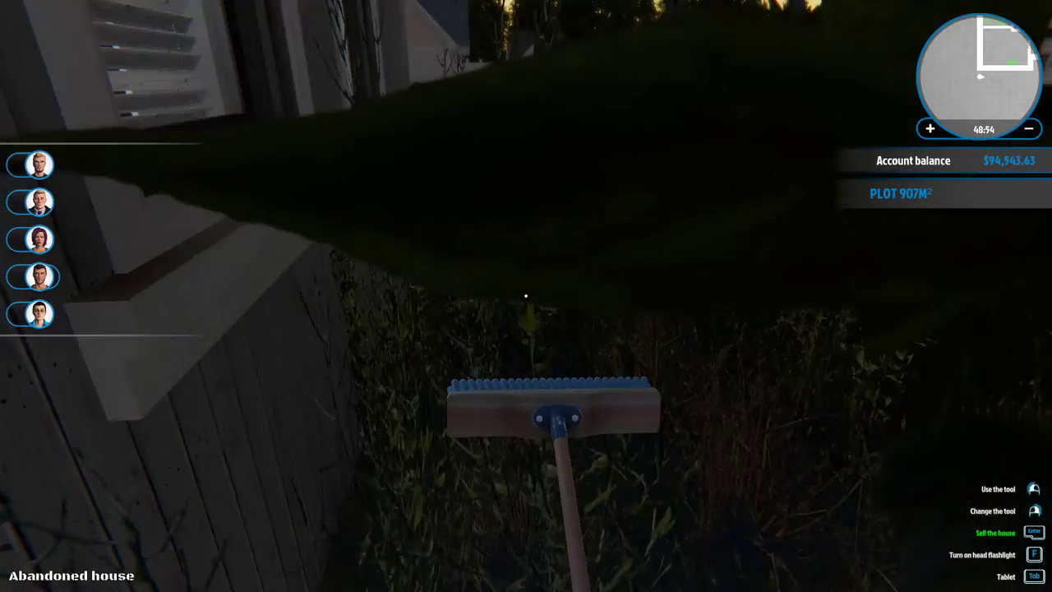
key("w")
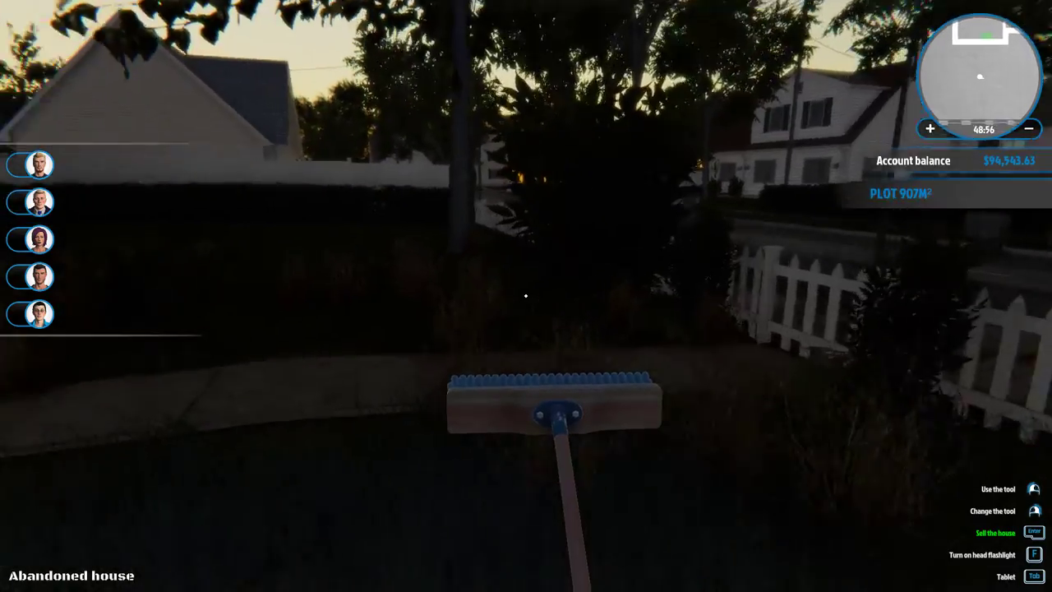
key("w")
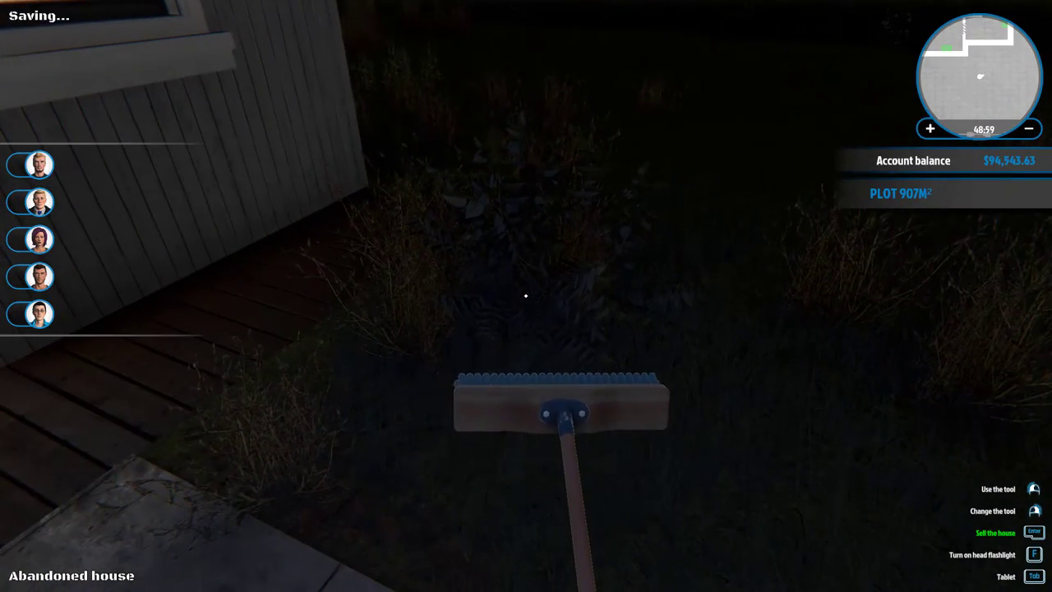
Step: Equip Move objects and walk through the front and hallway doors to the bedroom desk
right_click(526, 296)
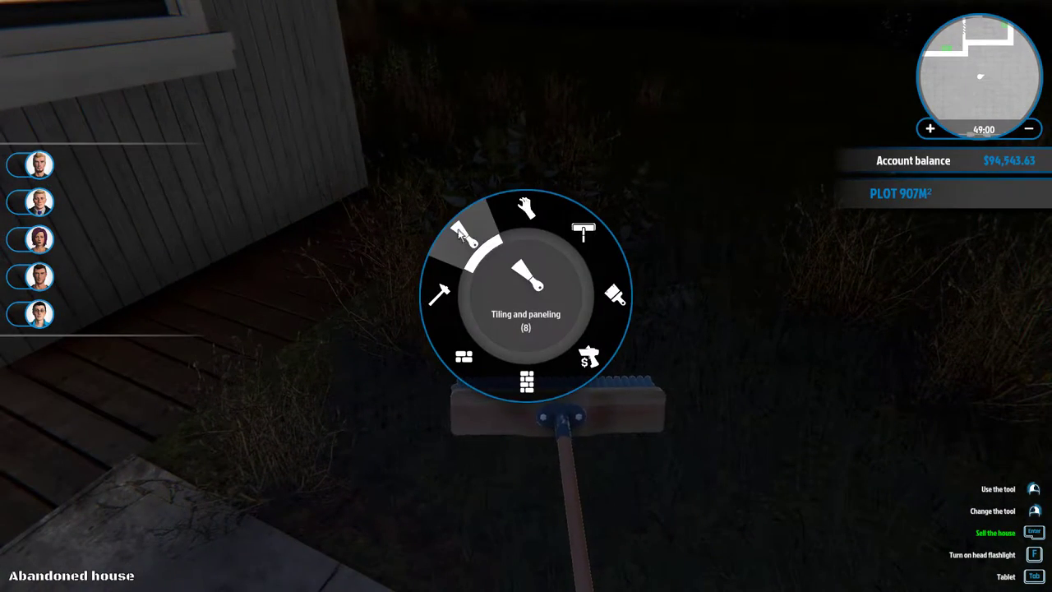
right_click(526, 296)
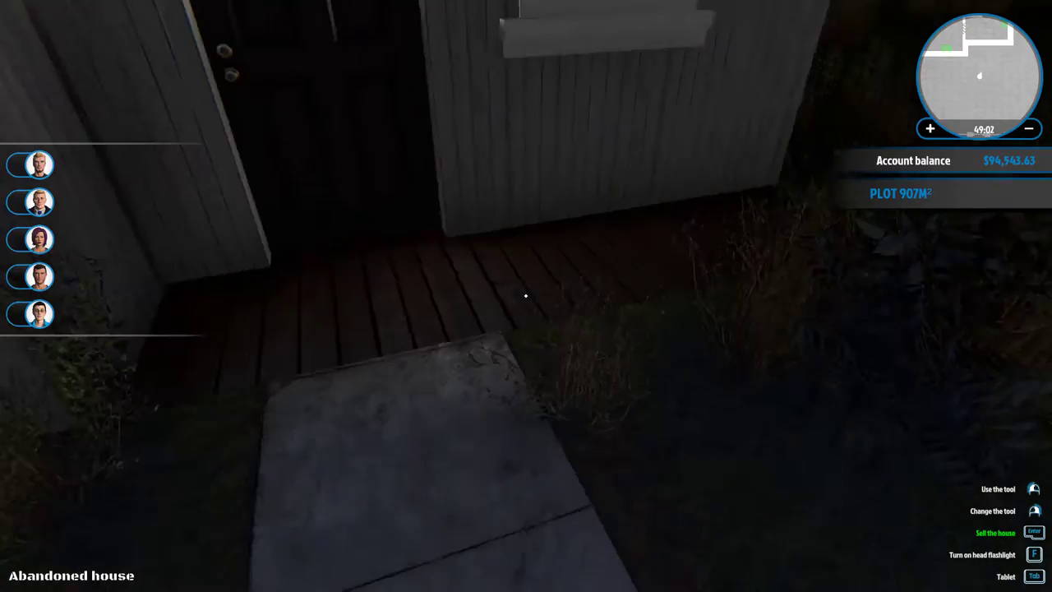
key("w")
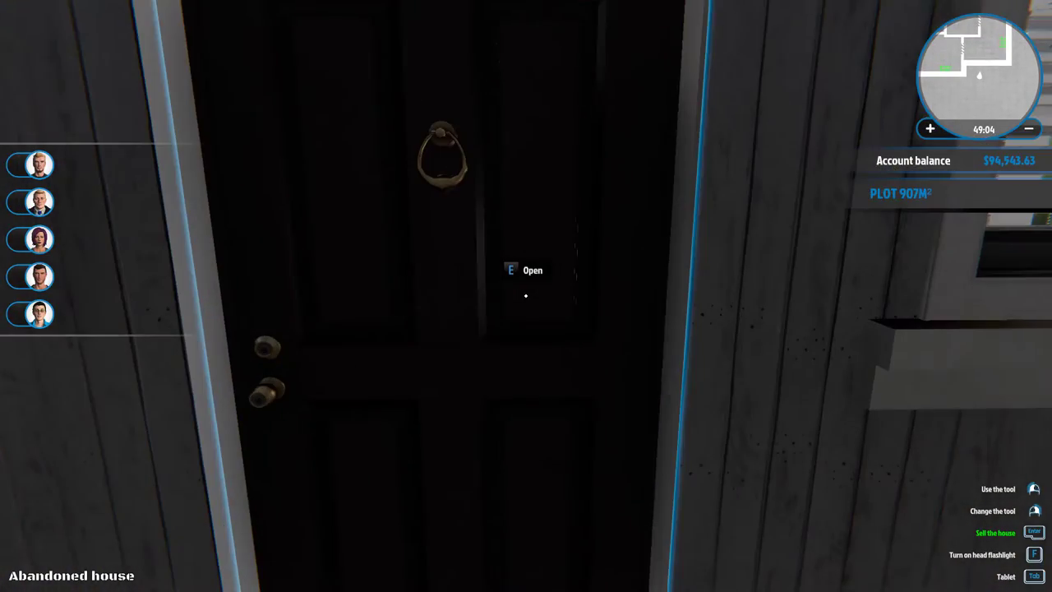
key("e")
key("w")
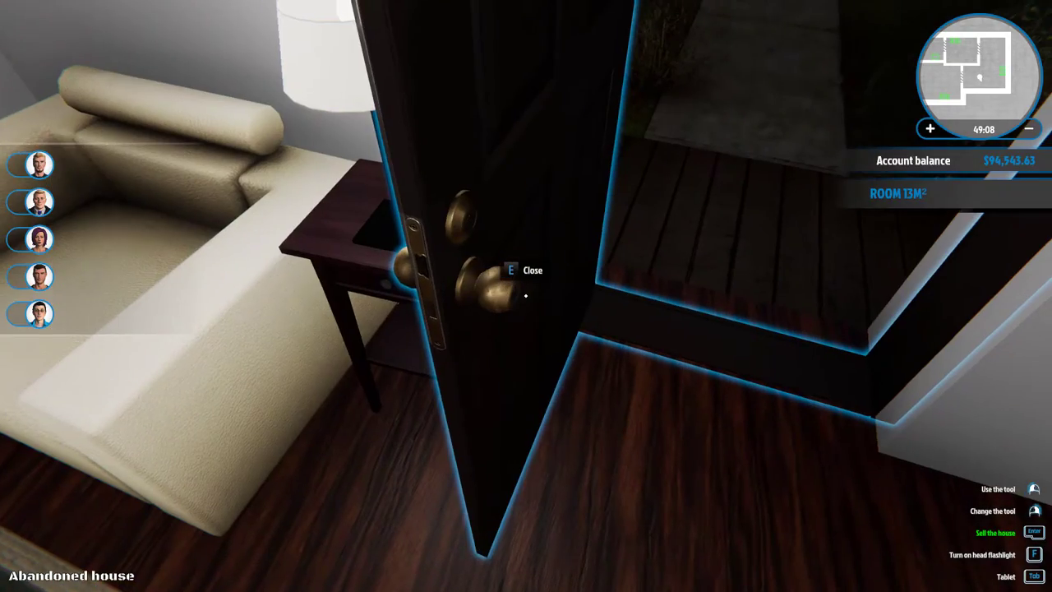
key("e")
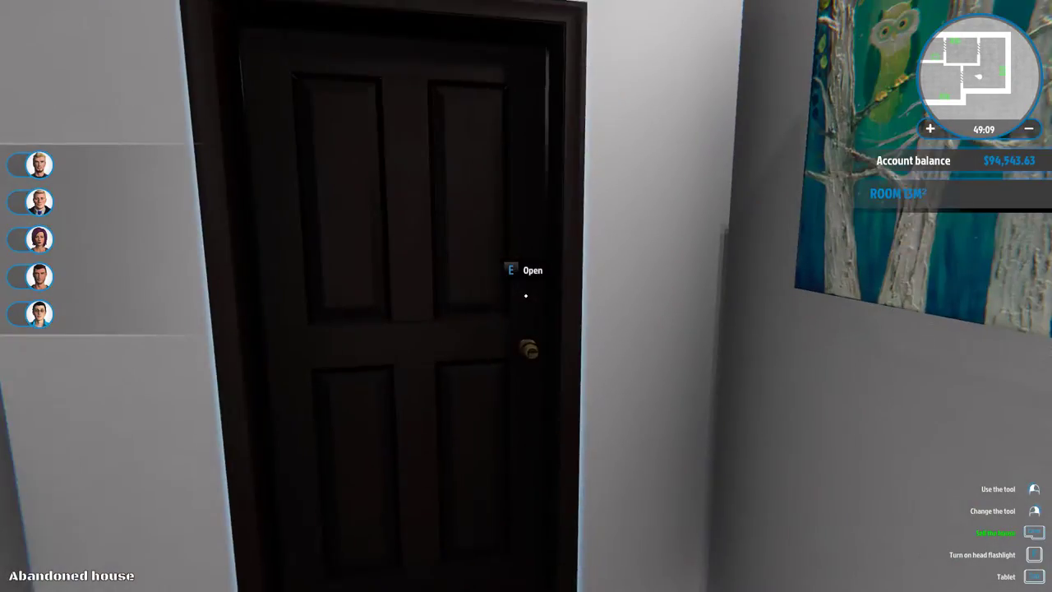
key("e")
key("w")
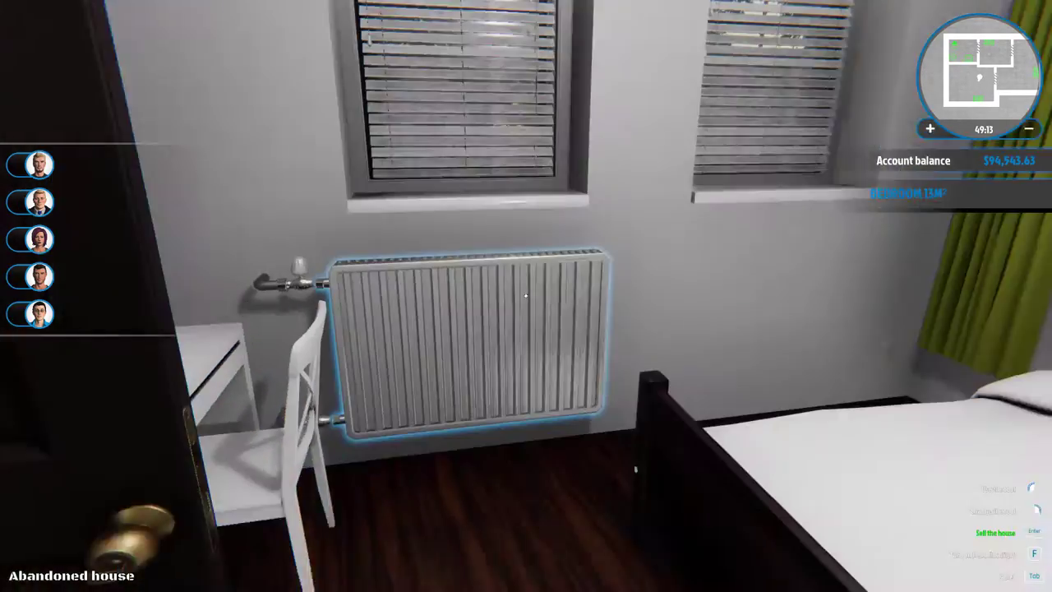
key("w")
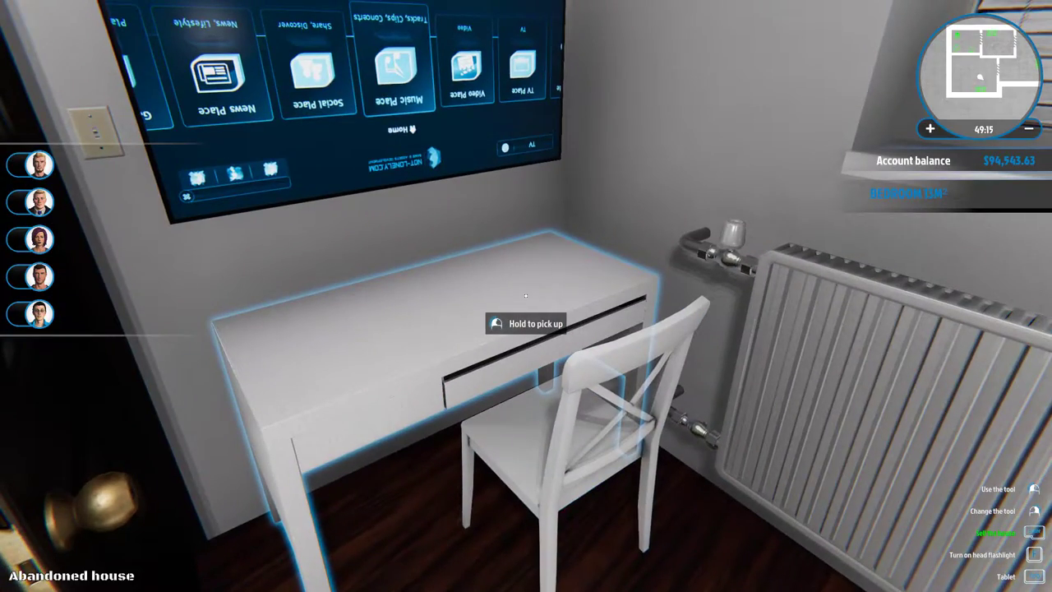
Step: Buy a Loudspeaker Standard from the store's Home electronics section
key("Tab")
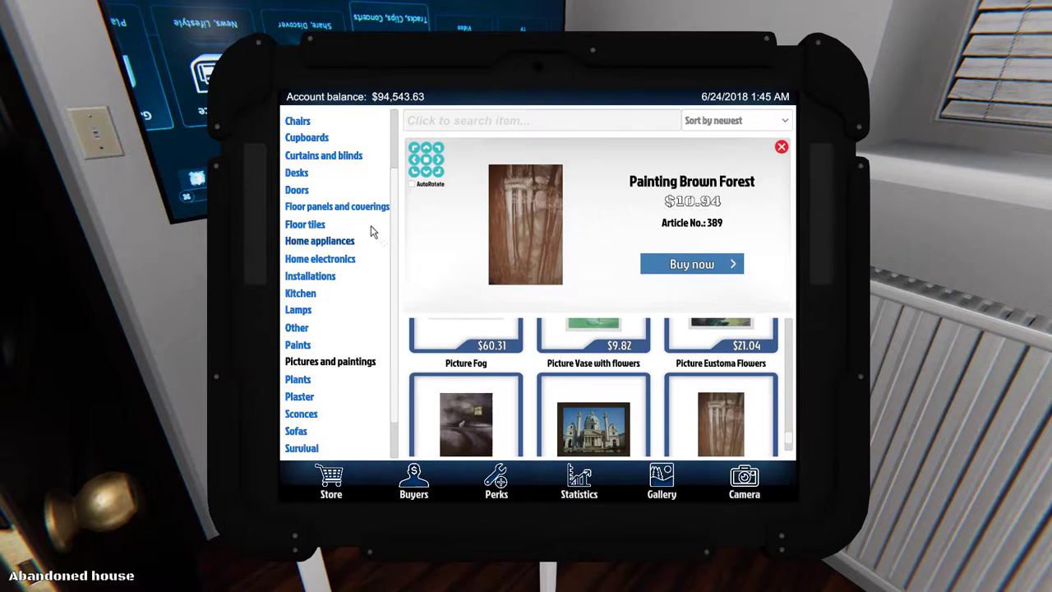
left_click(329, 260)
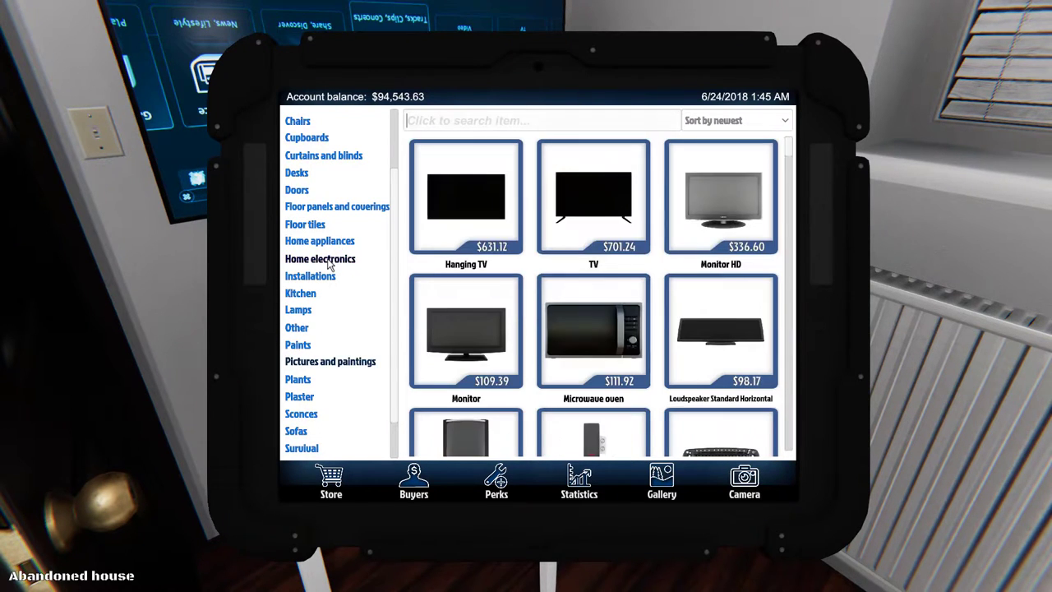
scroll(615, 325, "down", 2)
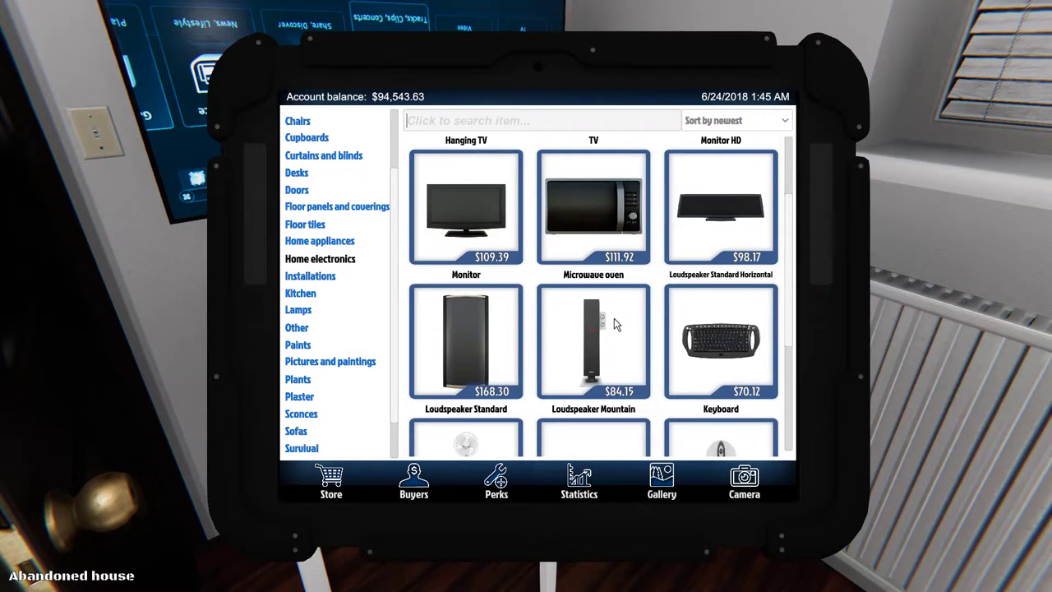
scroll(614, 324, "down", 2)
scroll(615, 325, "down", 1)
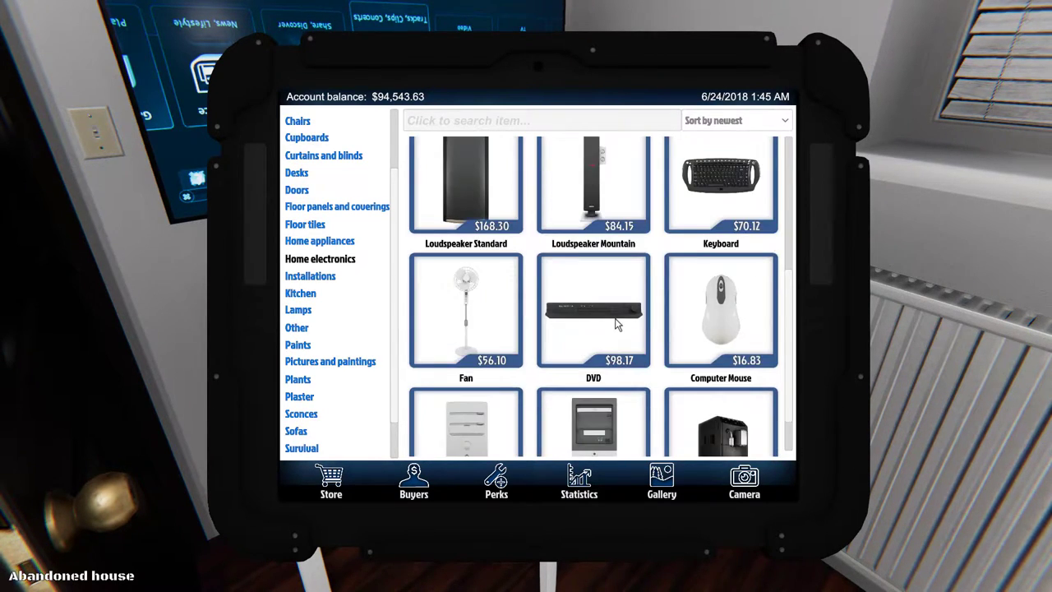
scroll(618, 324, "down", 1)
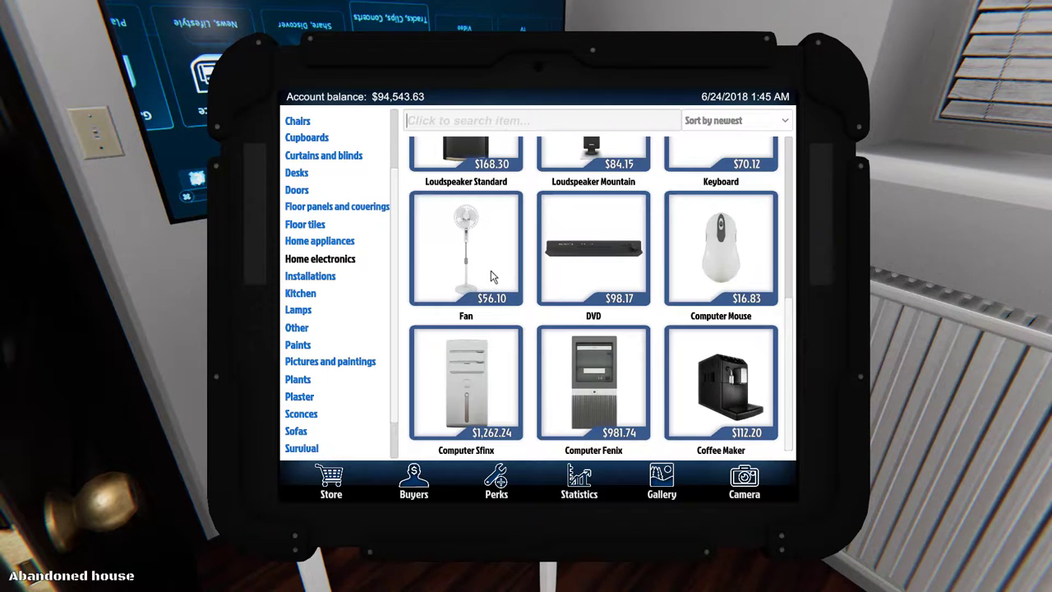
scroll(498, 287, "up", 1)
scroll(506, 298, "up", 1)
scroll(514, 309, "up", 1)
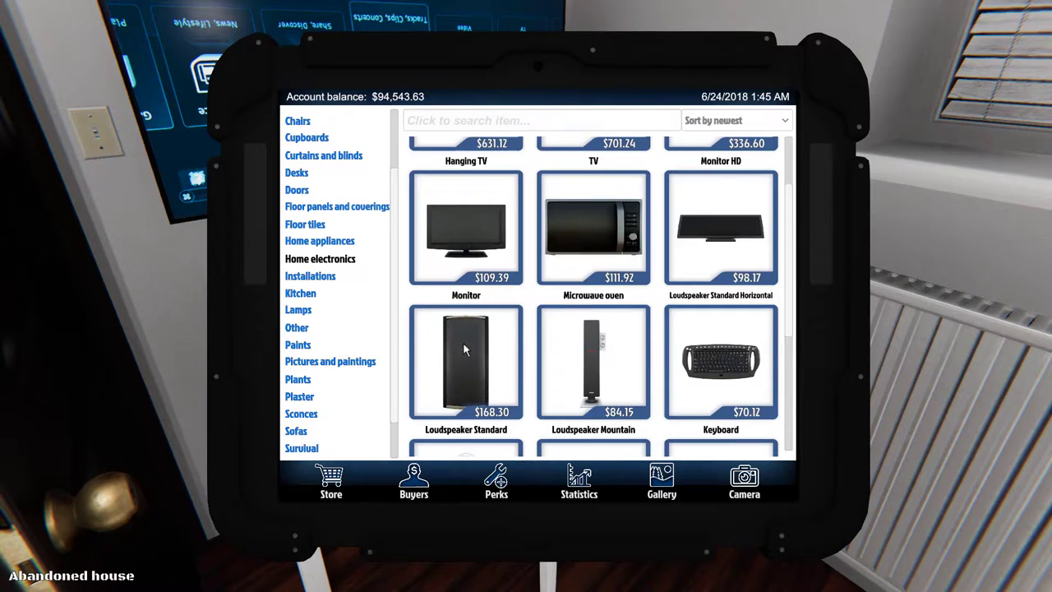
left_click(462, 347)
left_click(691, 263)
Step: Place the speaker under the bedroom desk and bring up the store's Plants section
key("s")
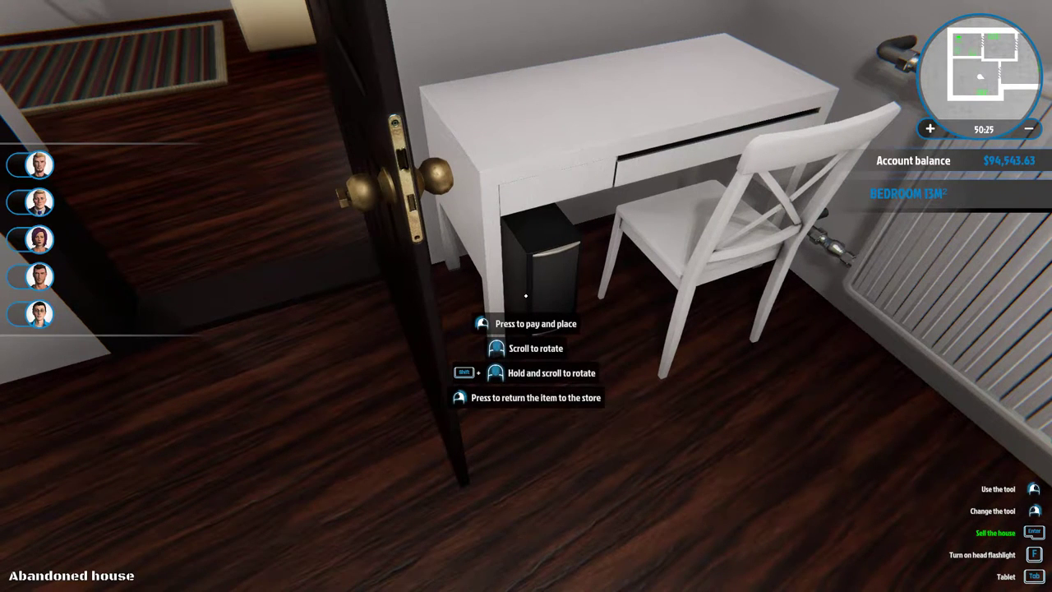
left_click(525, 295)
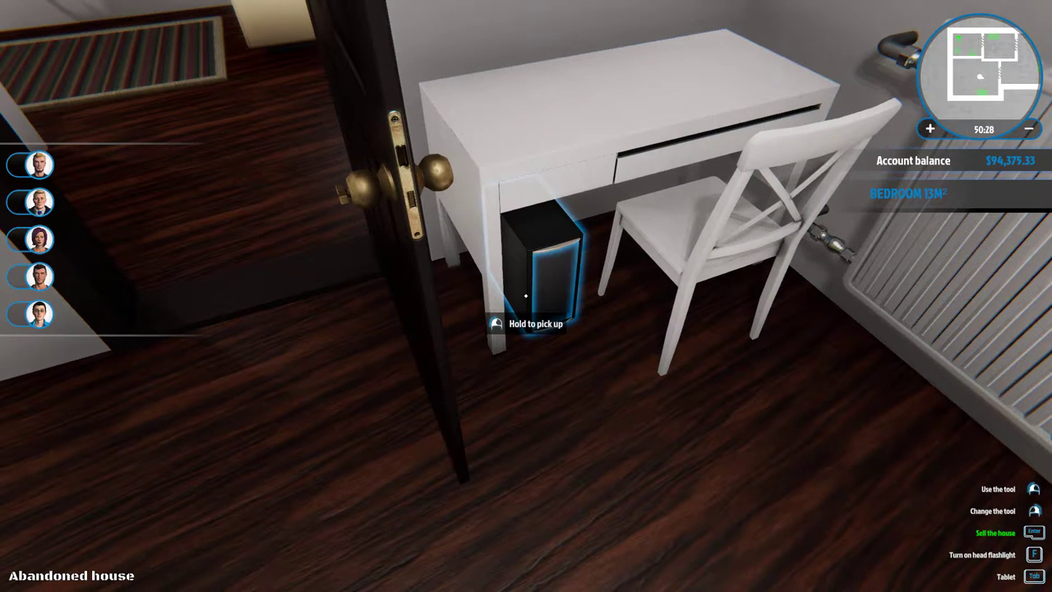
key("Tab")
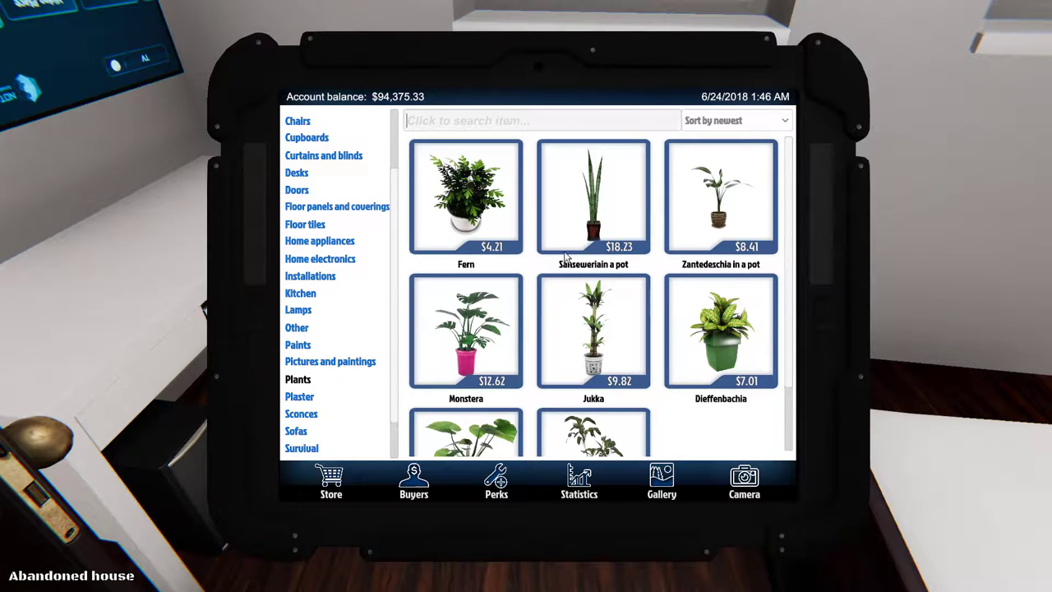
Step: Buy a Fern and set it on the desk, then re-hang the wall TV upright
left_click(476, 216)
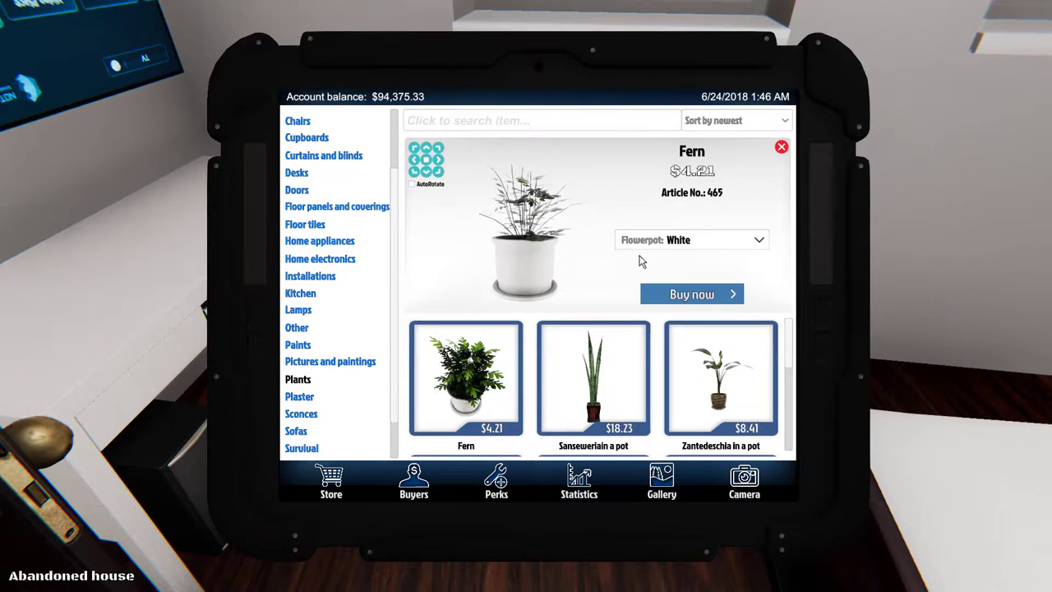
left_click(703, 296)
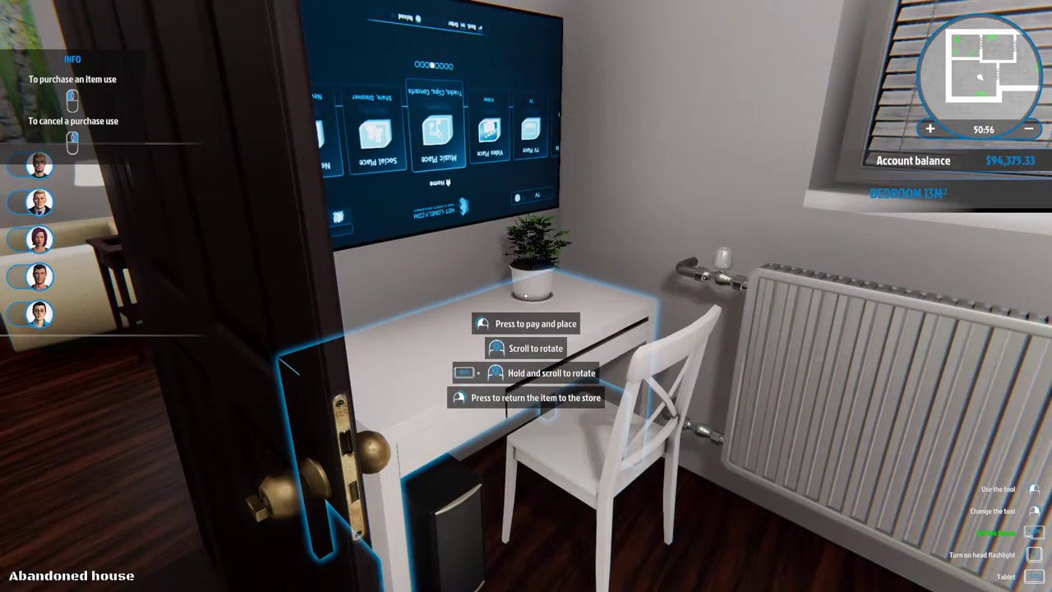
left_click(526, 294)
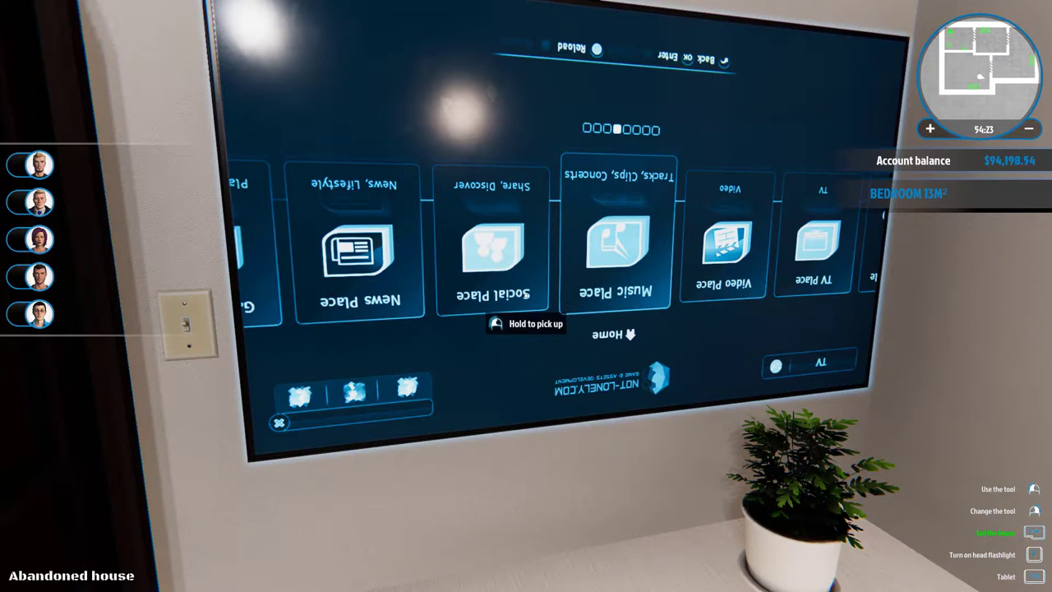
left_click(526, 295)
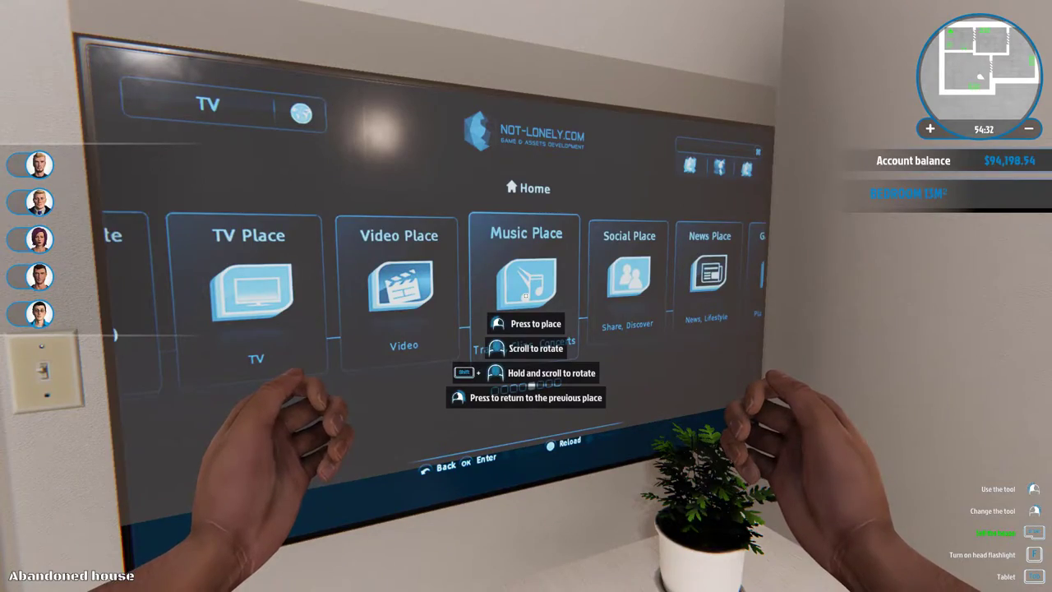
left_click(526, 296)
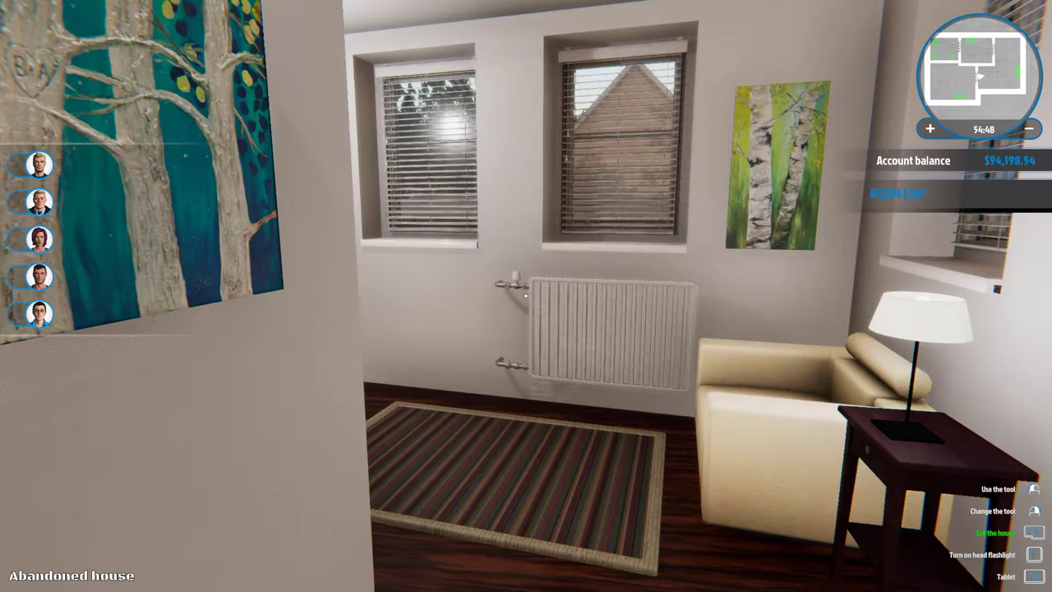
Step: Take a new photo of the room near the bedroom doorway
key("s")
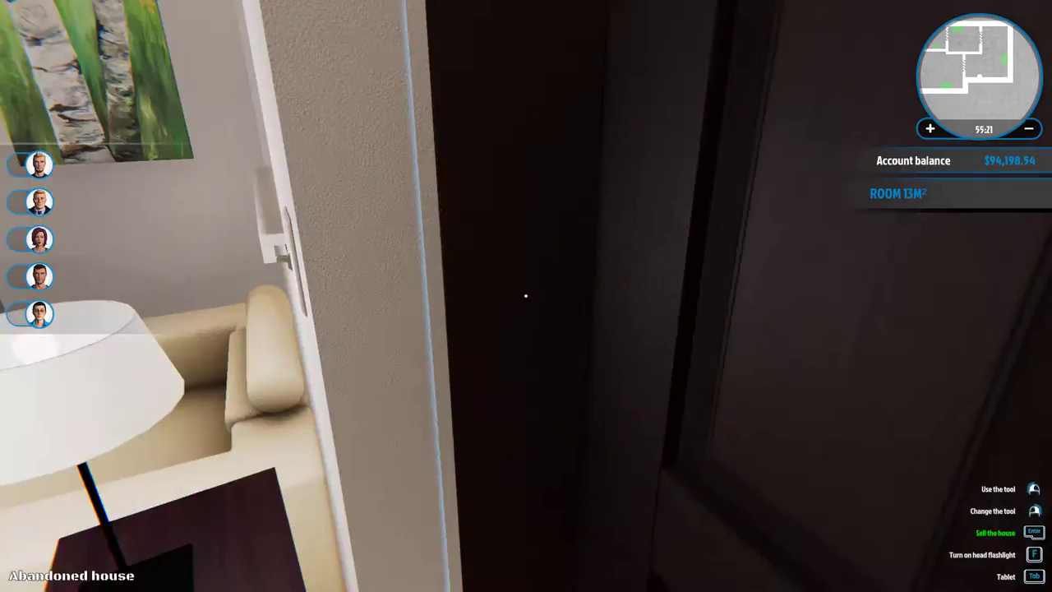
key("d")
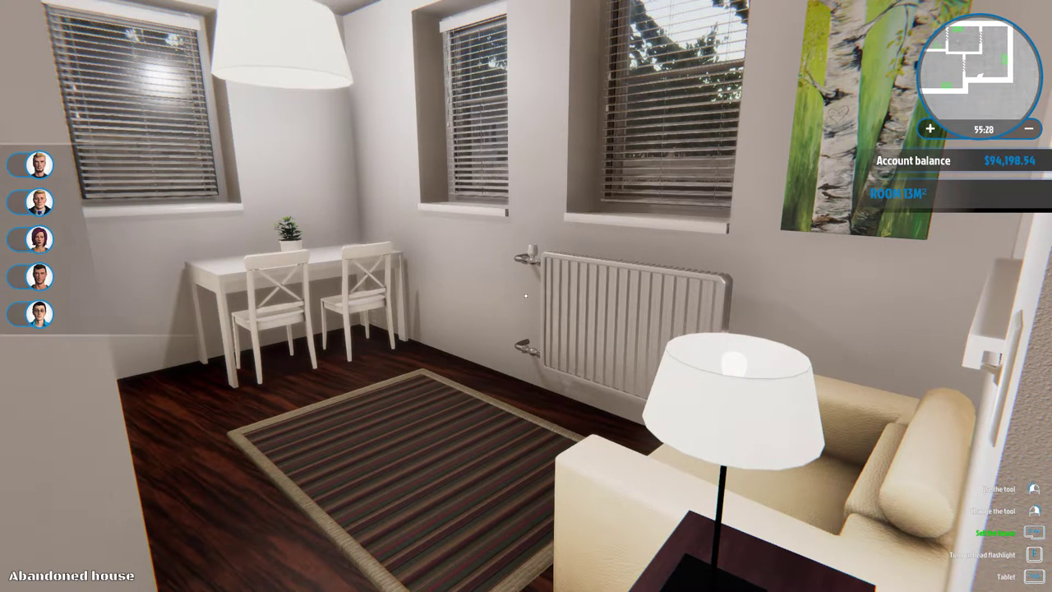
key("Tab")
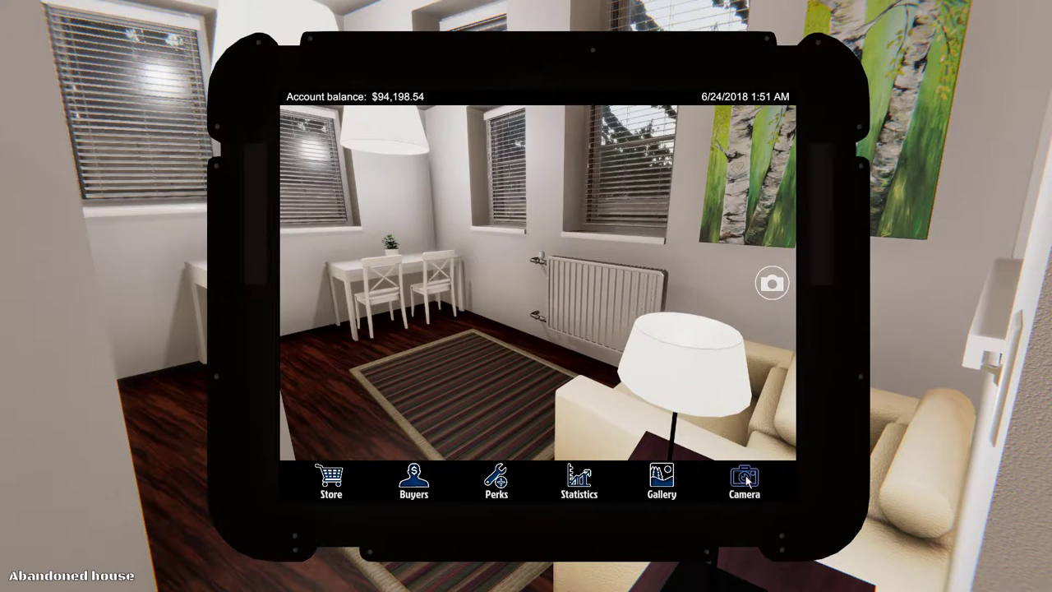
left_click(772, 285)
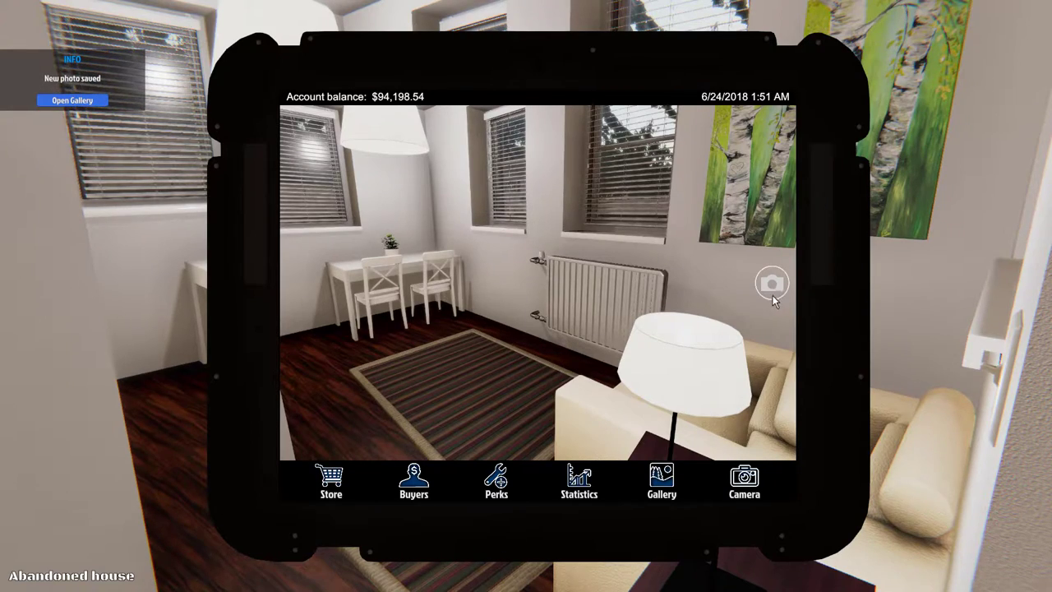
key("Tab")
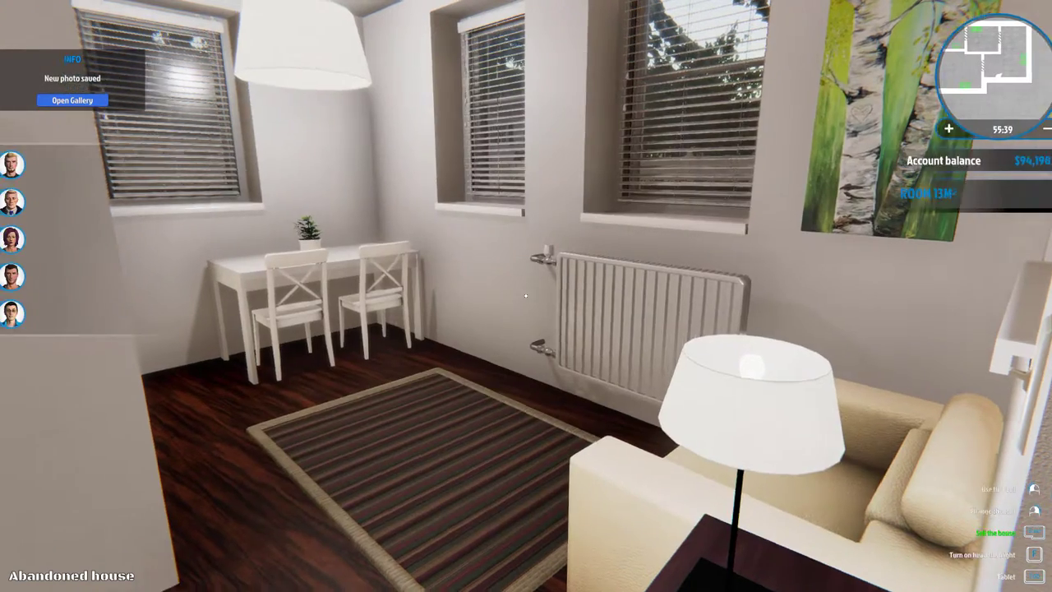
Step: Walk through the dining room and kitchen into the bathroom and photograph it
key("w")
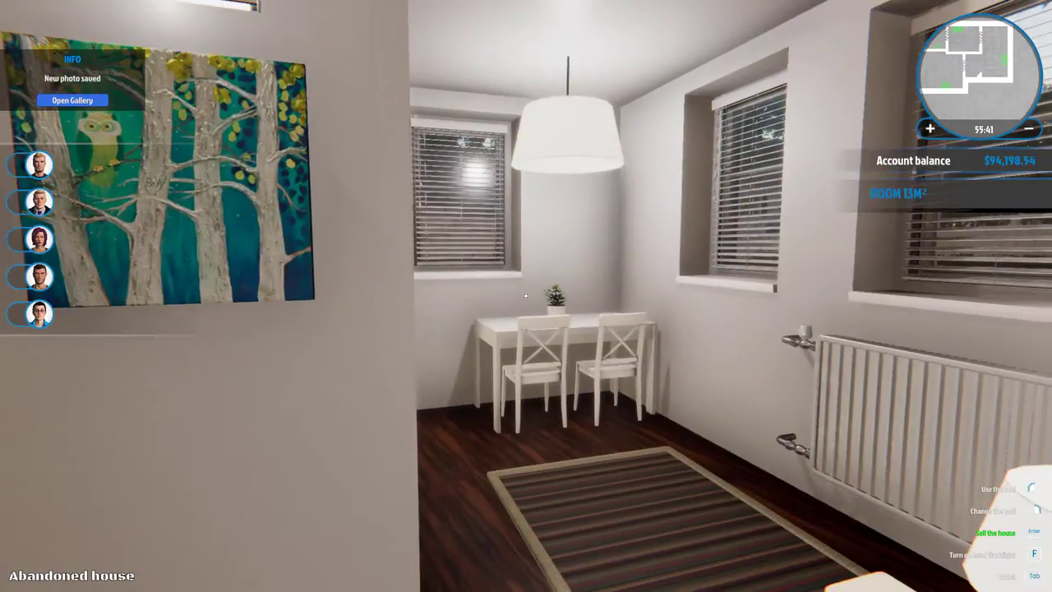
key("w")
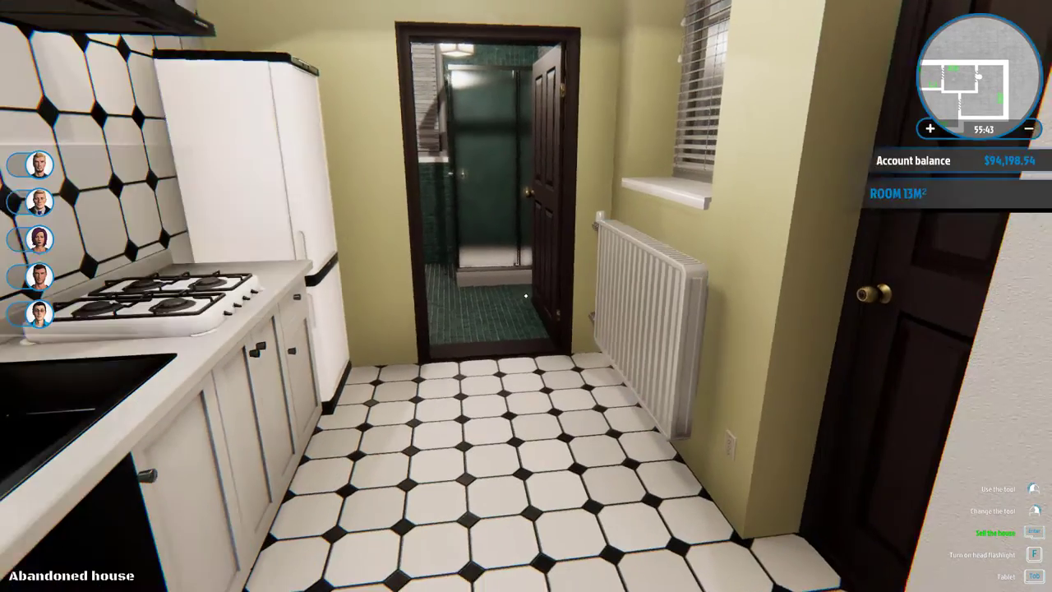
key("w")
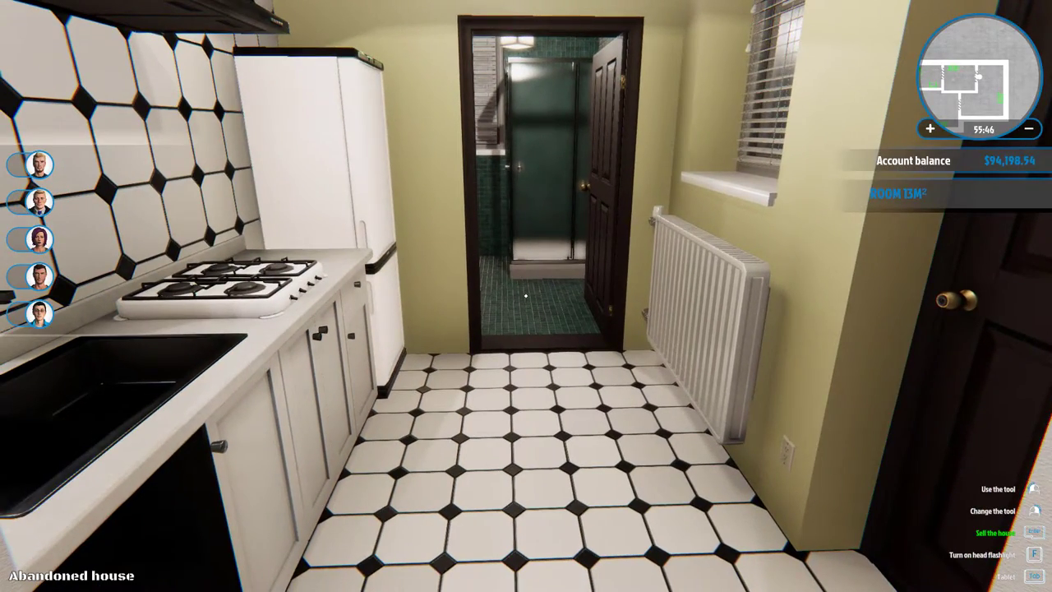
key("w")
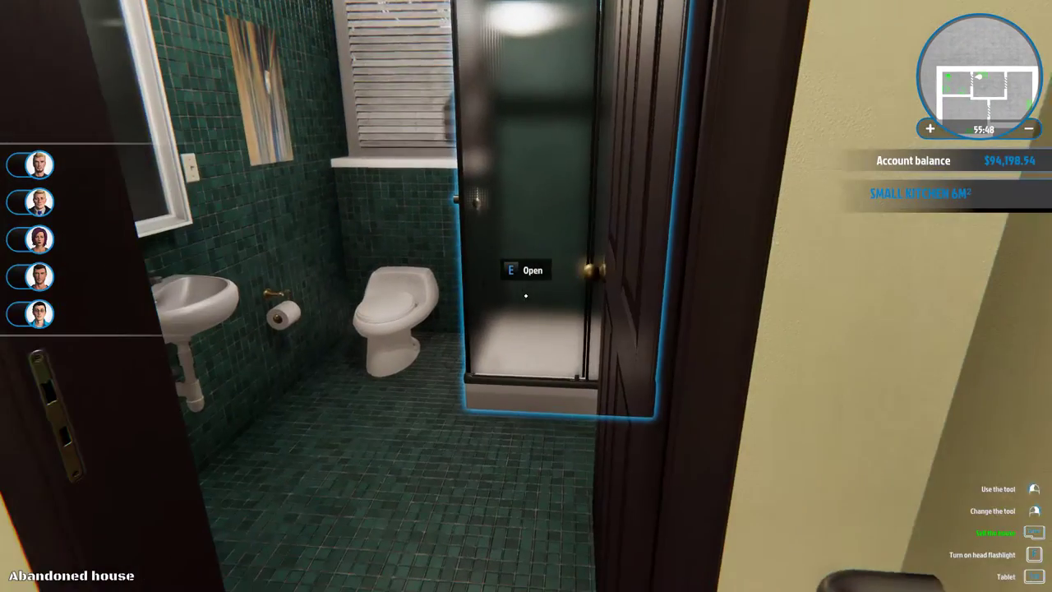
key("w")
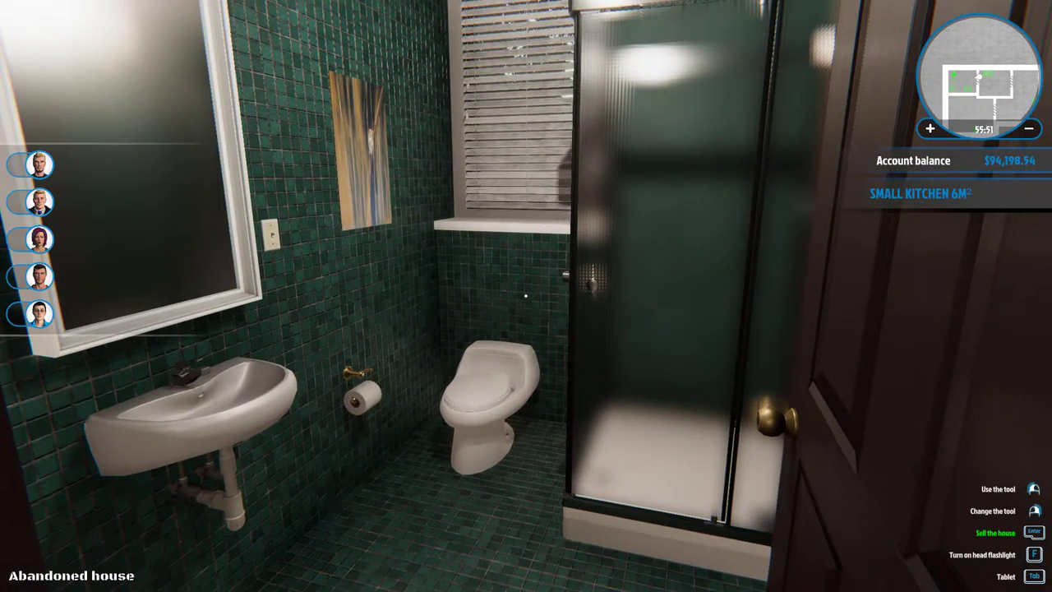
key("Tab")
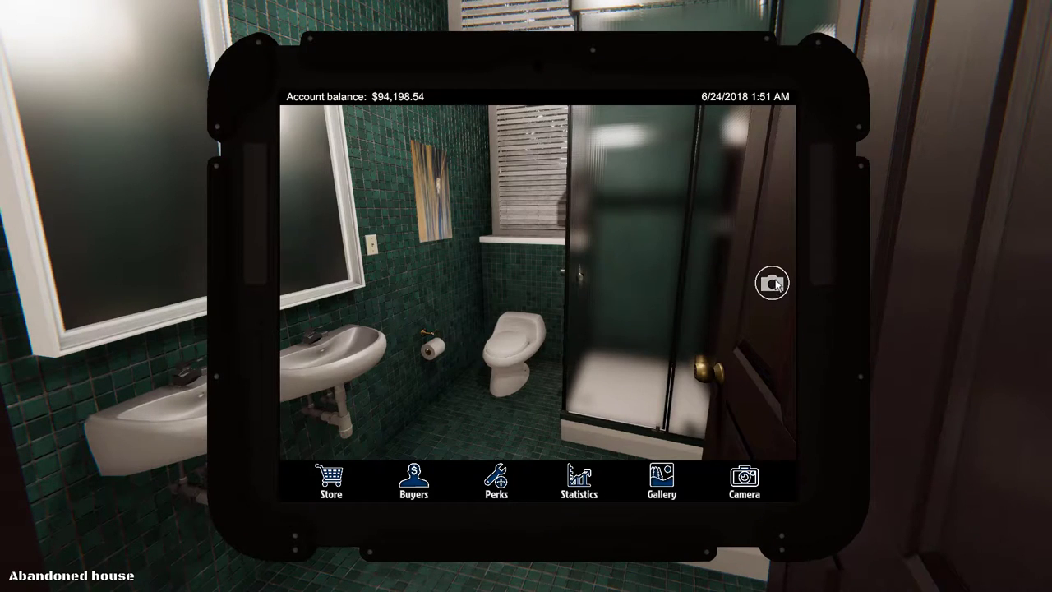
left_click(776, 284)
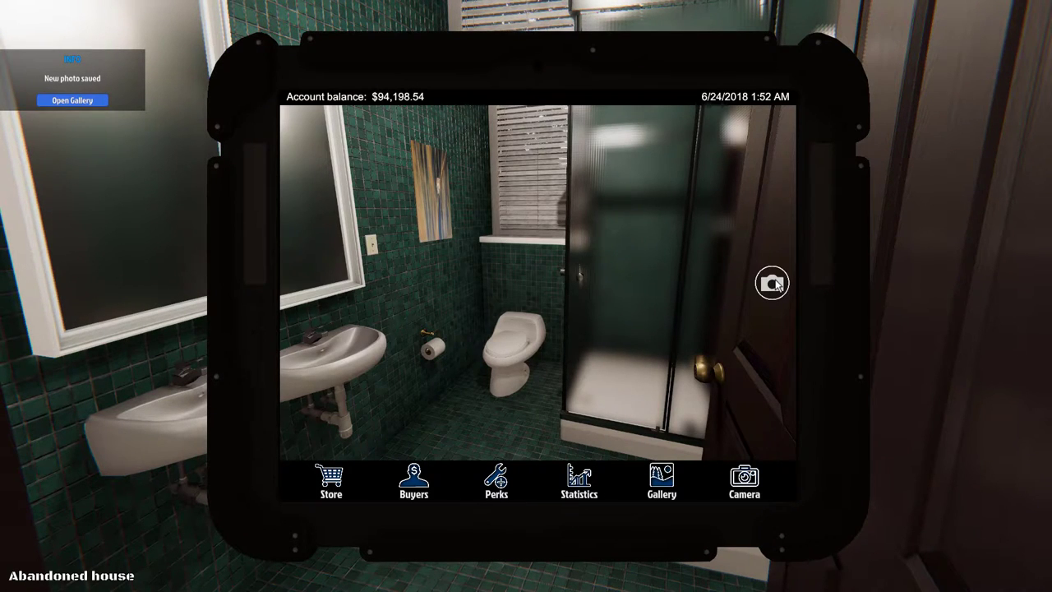
key("Tab")
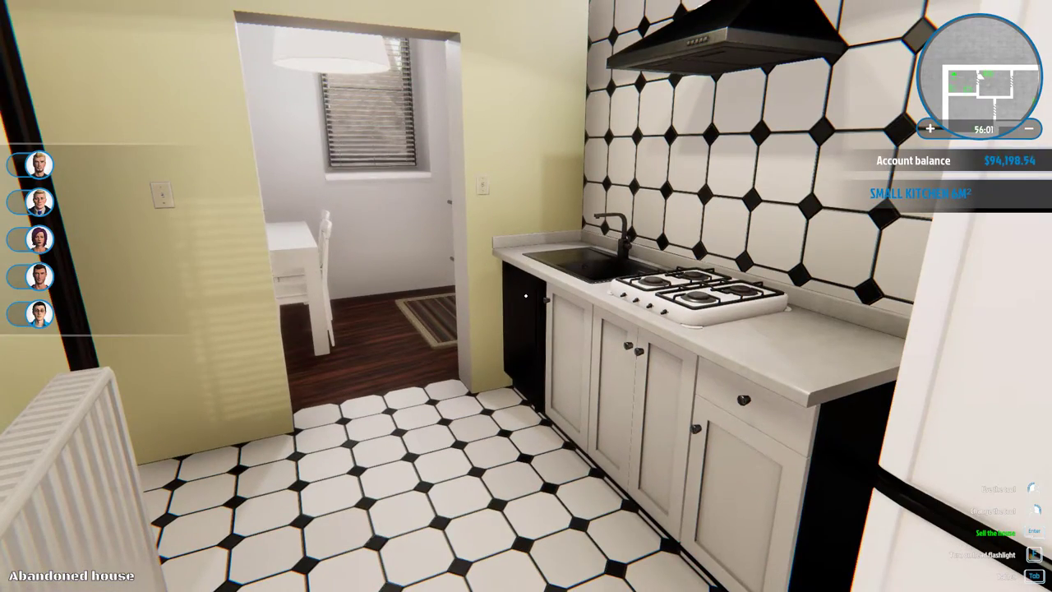
Step: Photograph the kitchen, then walk back out through the front door to the yard
key("Tab")
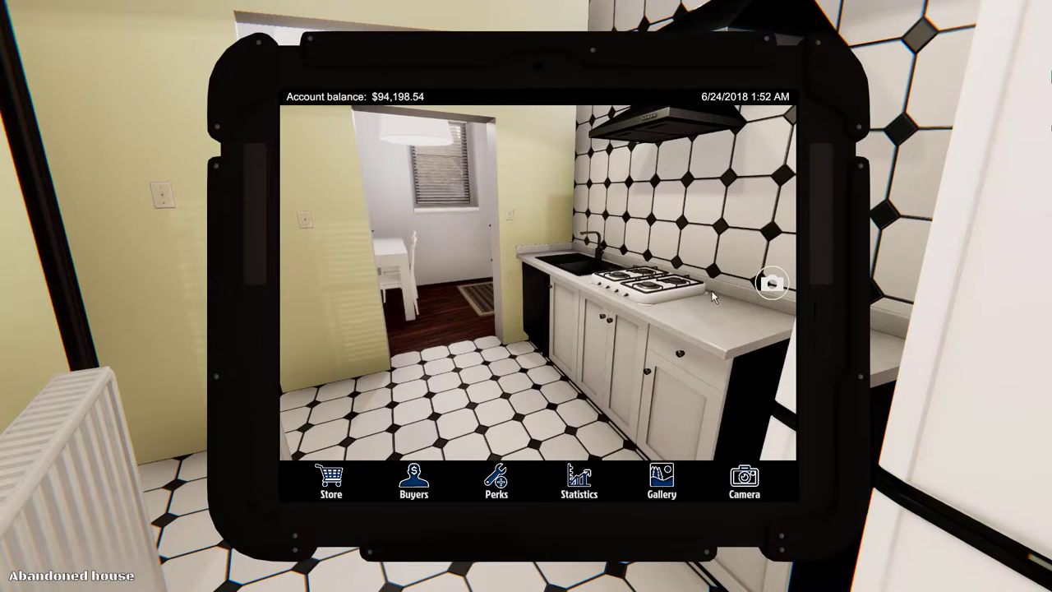
left_click(771, 284)
key("Tab")
key("w")
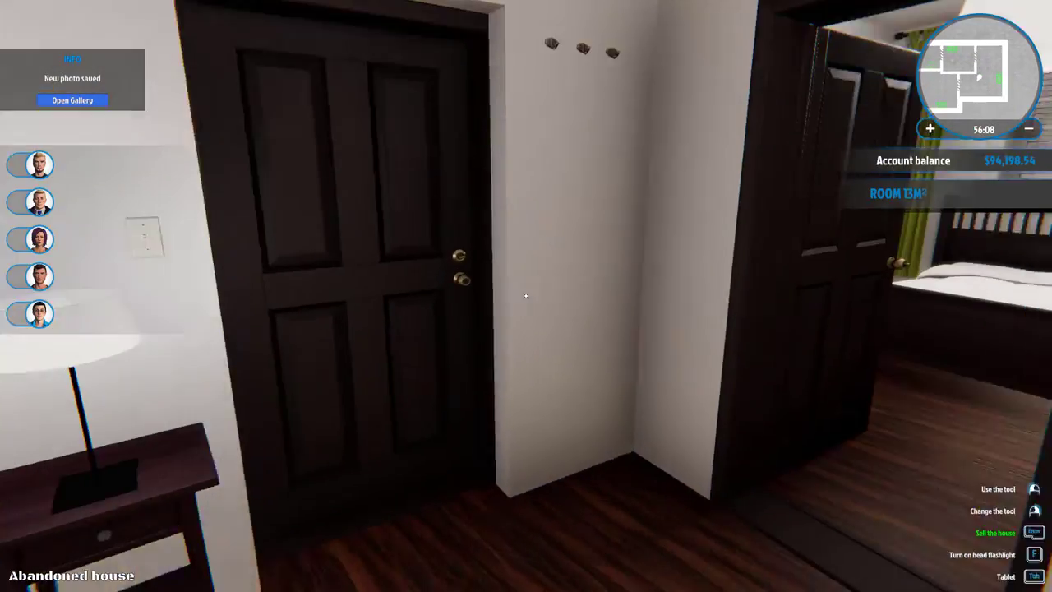
key("w")
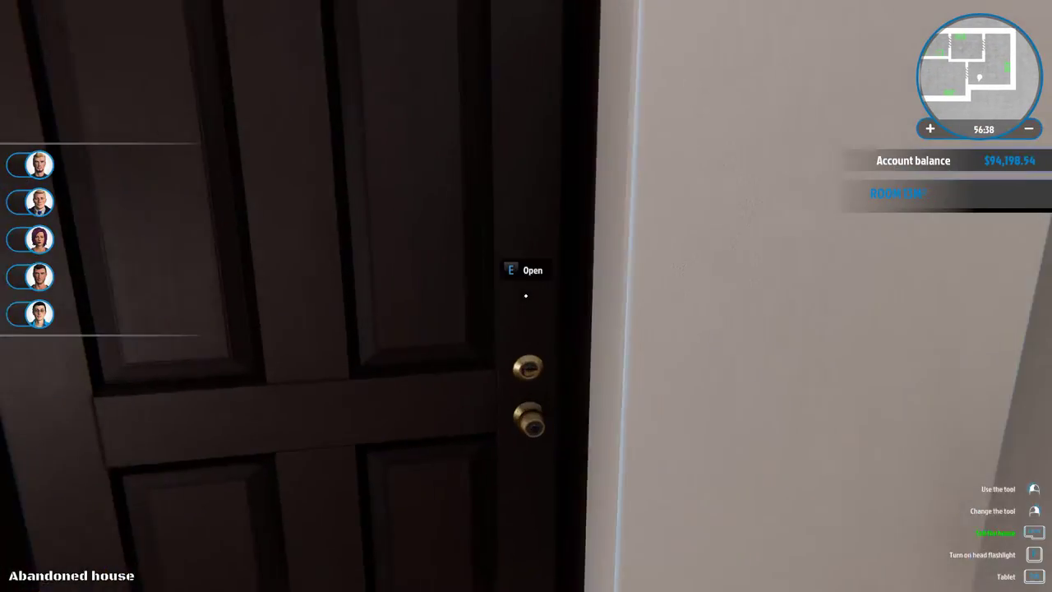
left_click(526, 295)
key("w")
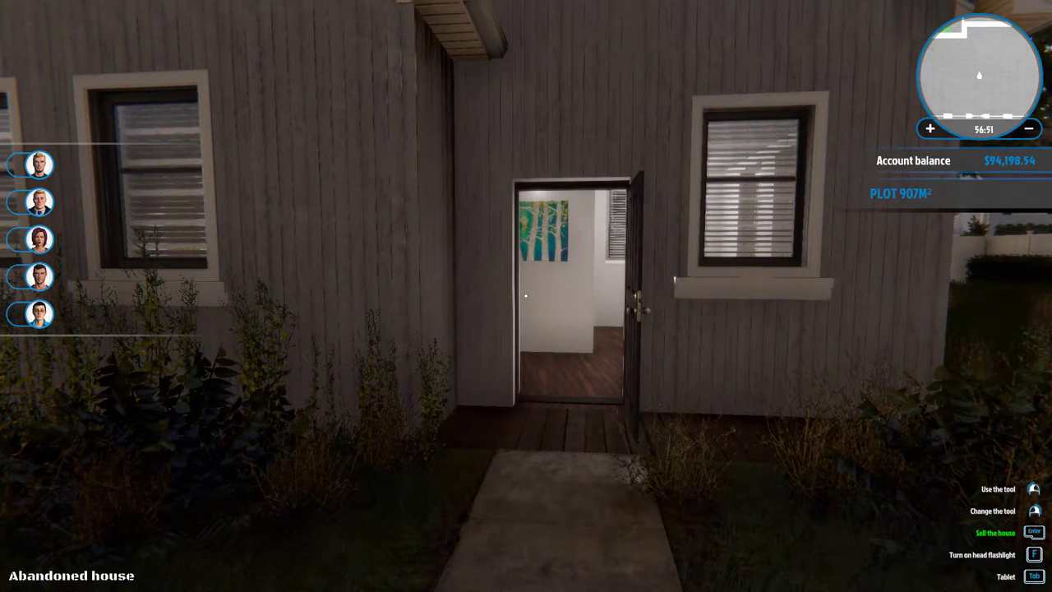
key("Tab")
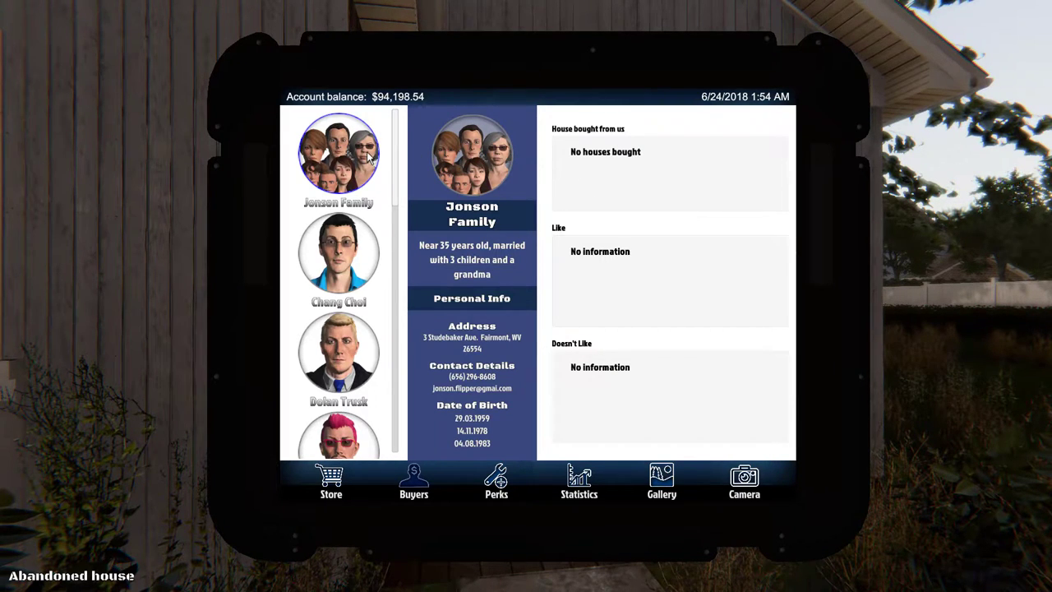
scroll(369, 189, "down", 1)
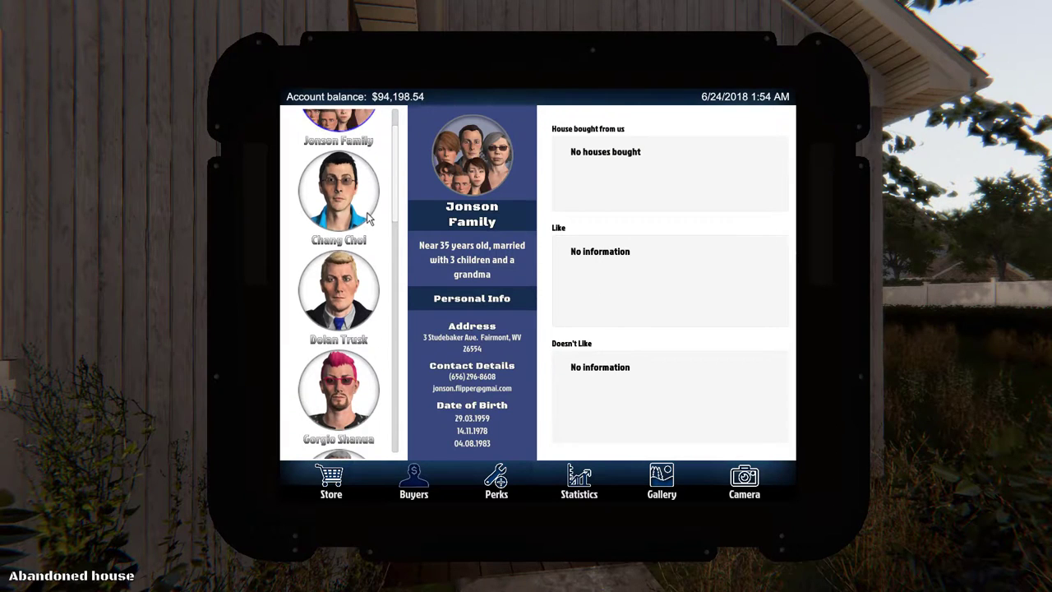
scroll(369, 218, "down", 1)
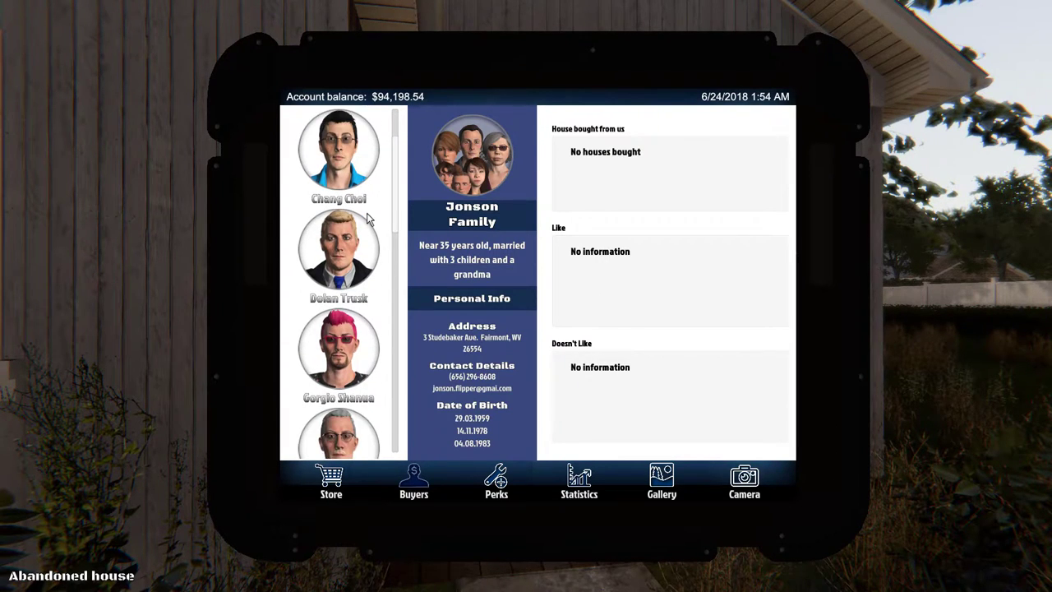
left_click(334, 243)
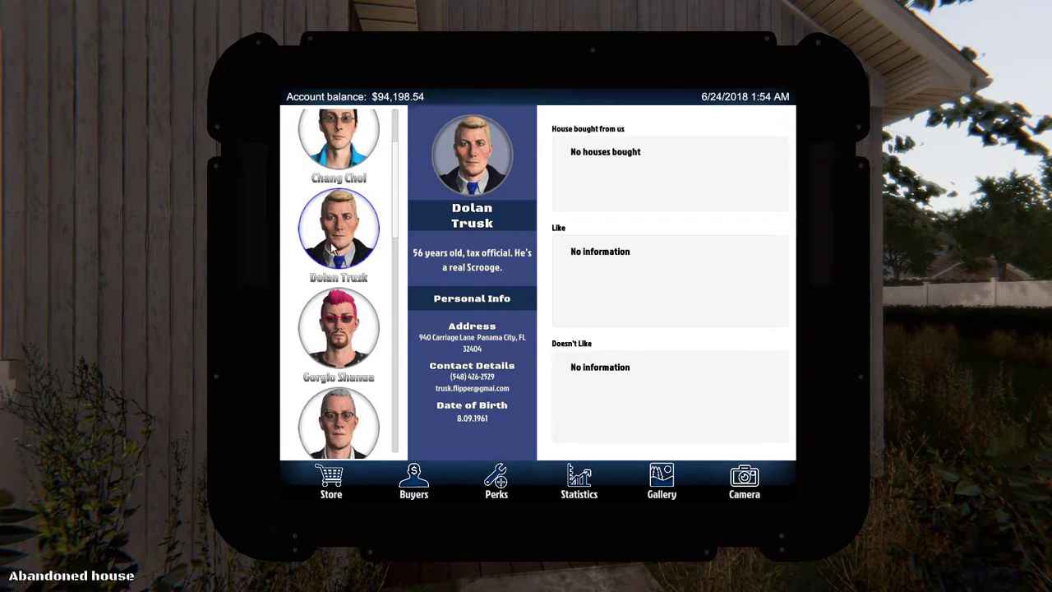
left_click(343, 327)
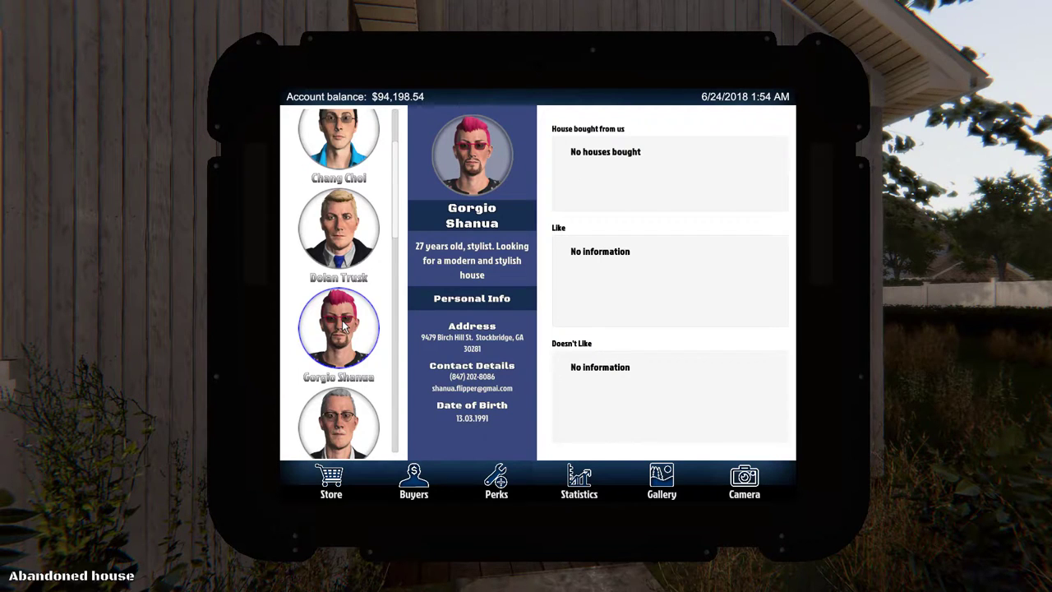
scroll(344, 327, "down", 2)
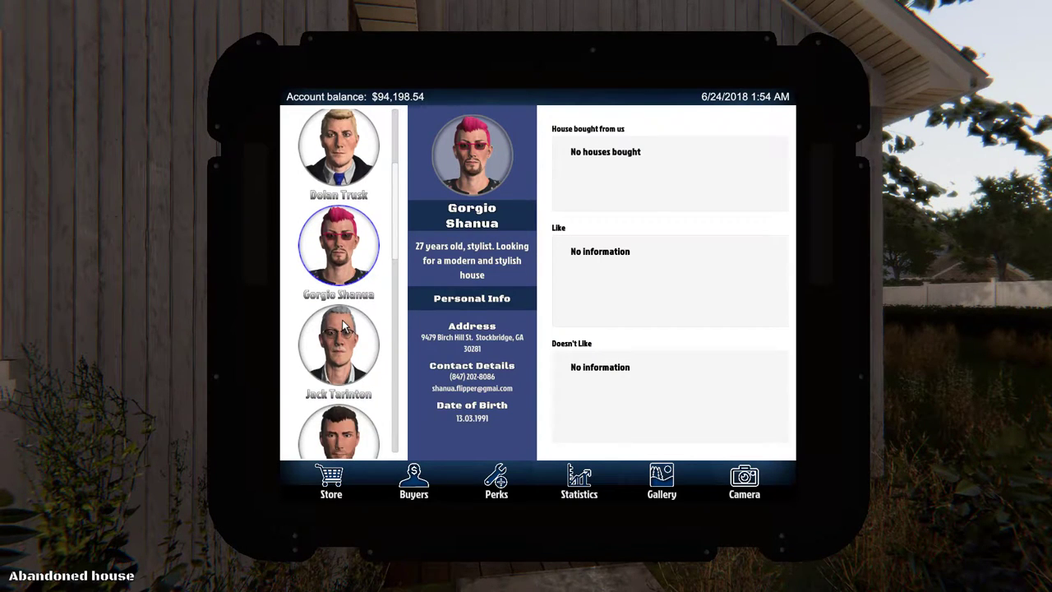
scroll(343, 326, "down", 2)
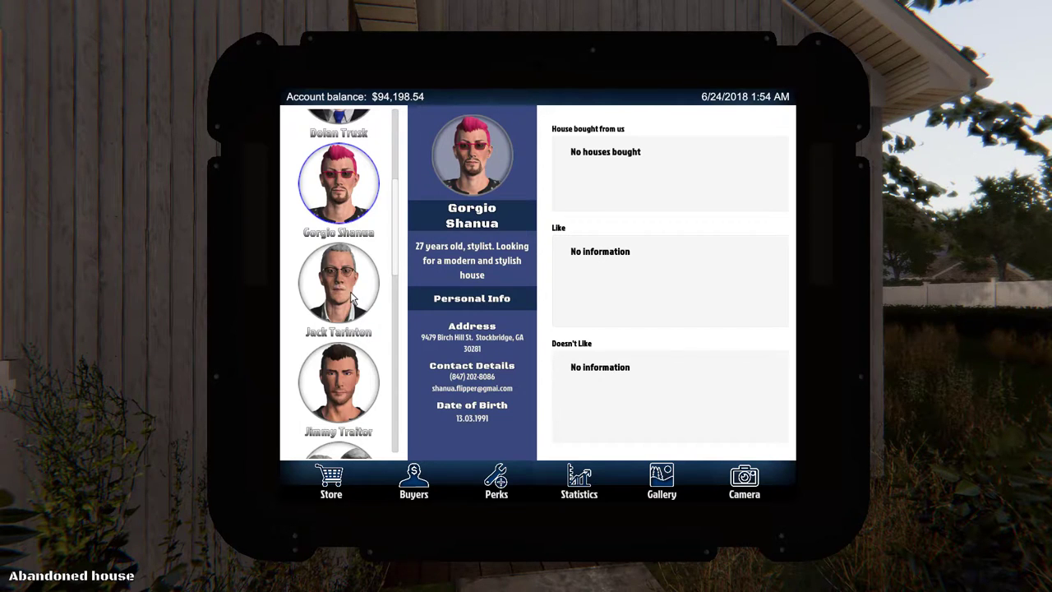
left_click(353, 299)
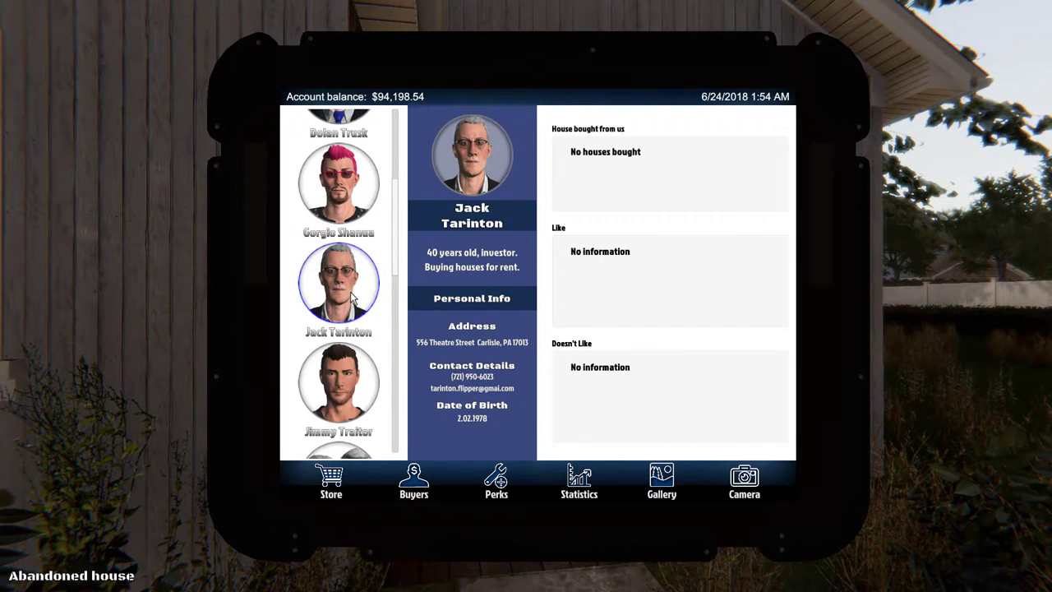
scroll(353, 299, "down", 2)
scroll(353, 299, "down", 1)
scroll(353, 299, "down", 3)
scroll(354, 299, "down", 2)
scroll(353, 299, "down", 3)
left_click(338, 165)
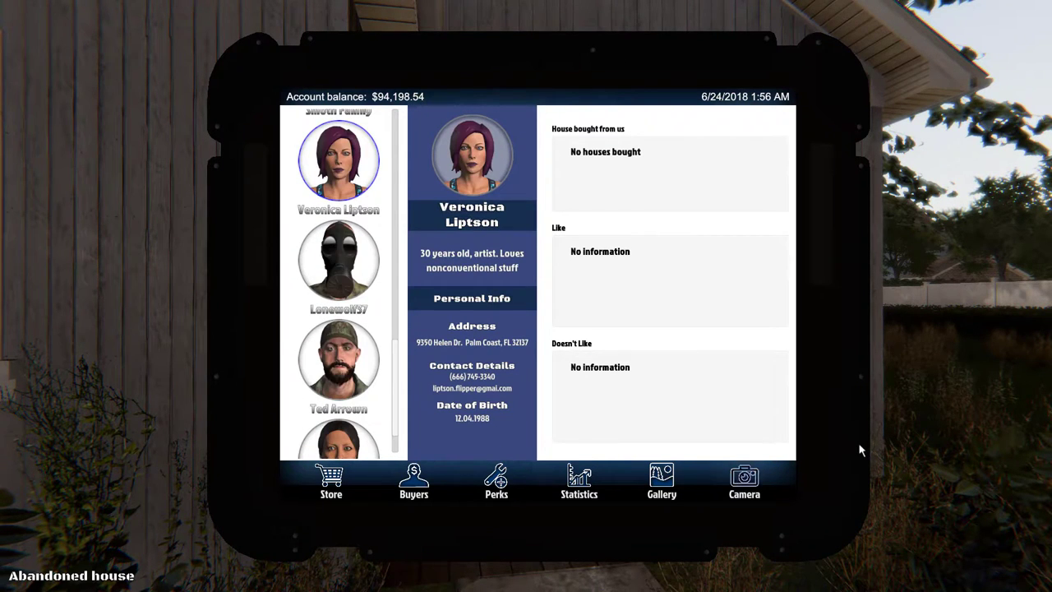
key("Tab")
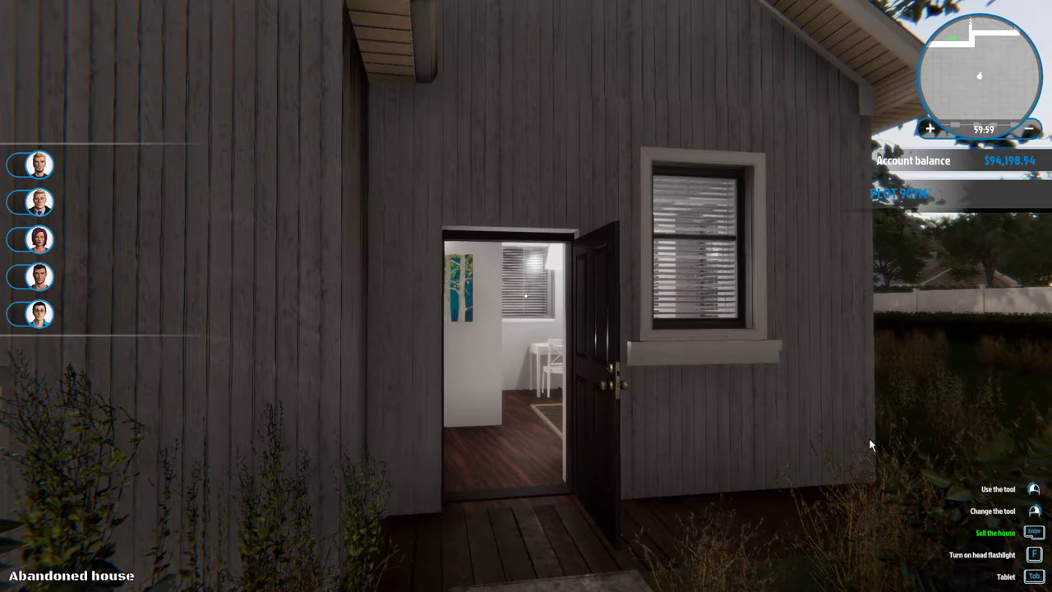
Step: Put the house up for sale and run the auction, won by Rafael Erko at $53,914.76
key("a")
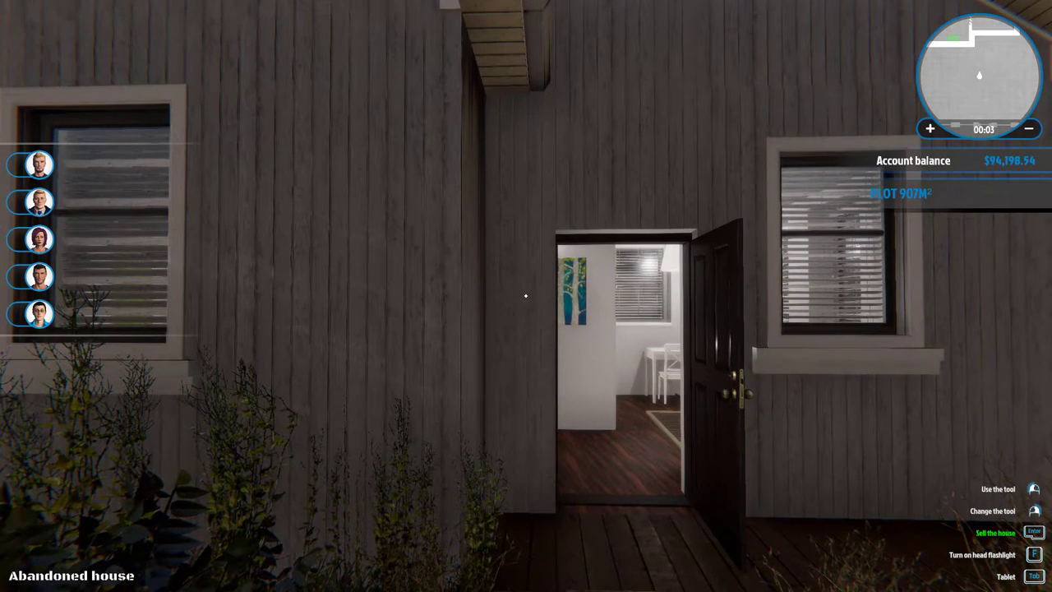
key("Return")
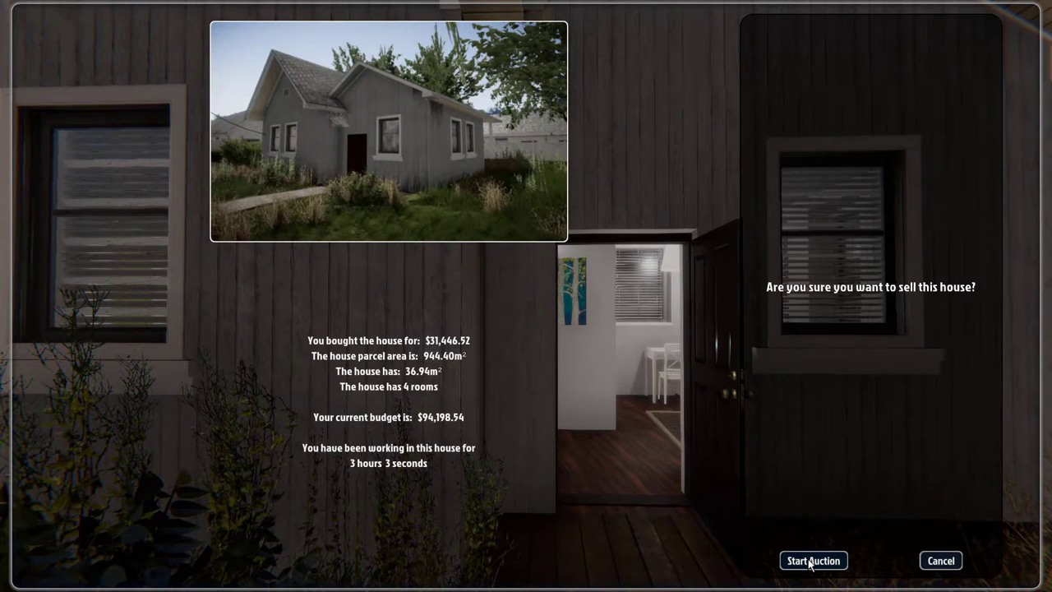
left_click(810, 562)
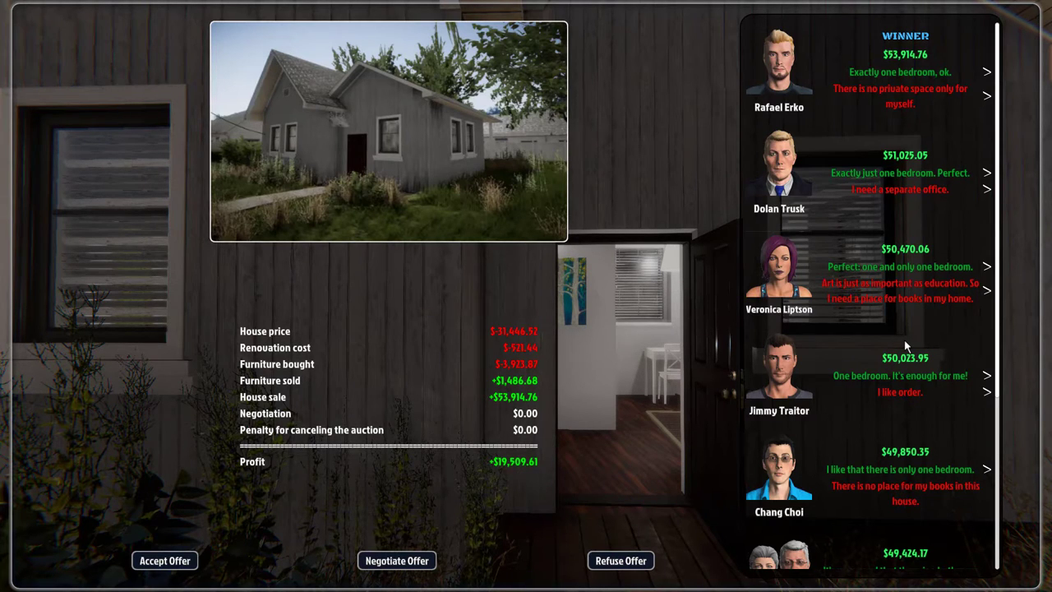
Step: Negotiate a $1,541 increase with Rafael Erko, lifting the profit to $21,050.91
left_click(390, 562)
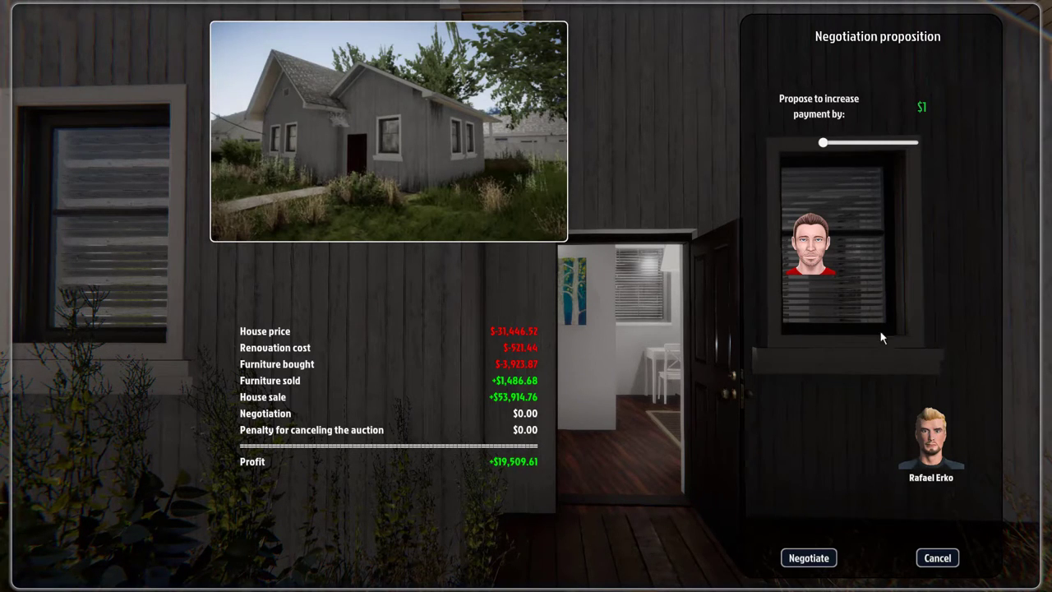
left_click_drag(823, 143, 833, 145)
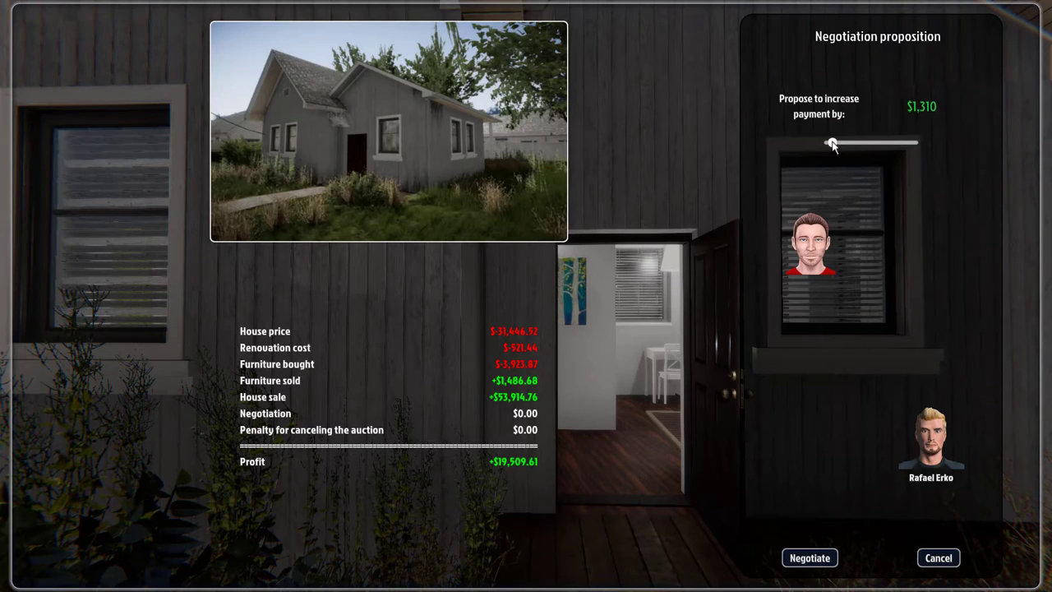
left_click_drag(832, 145, 835, 145)
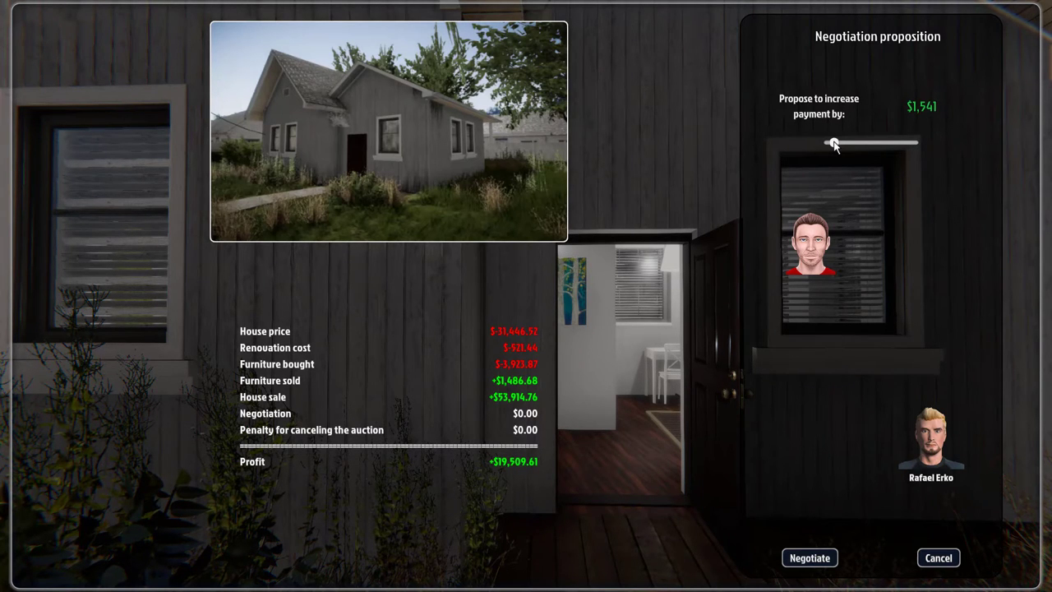
left_click(818, 558)
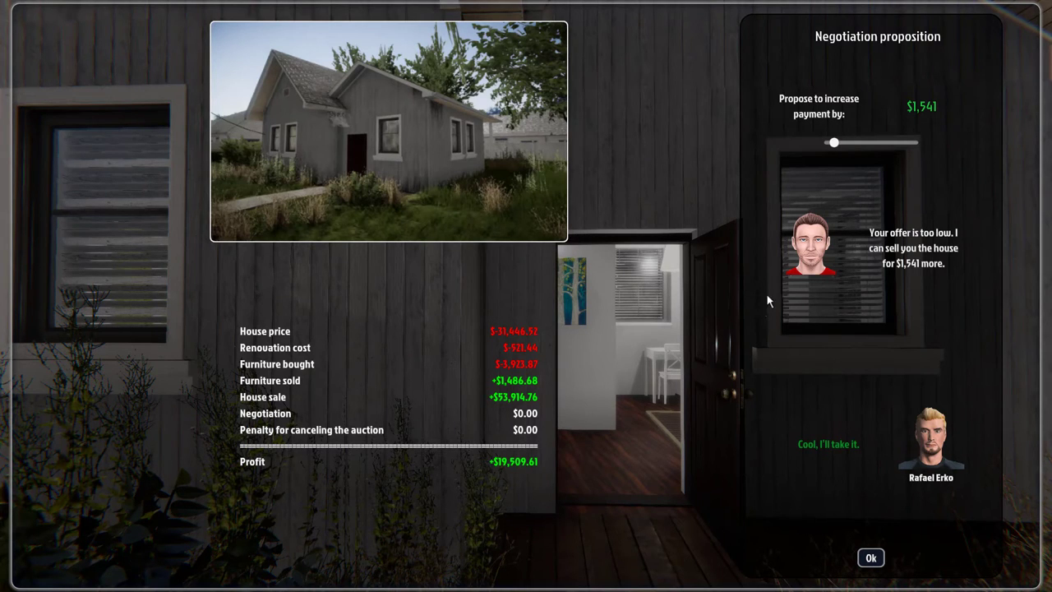
left_click(873, 558)
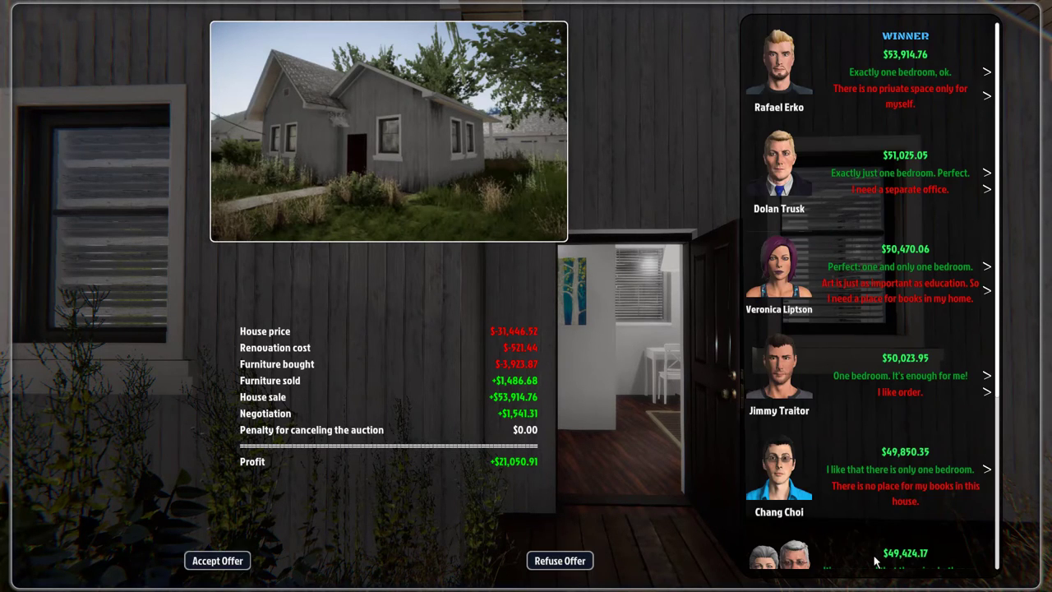